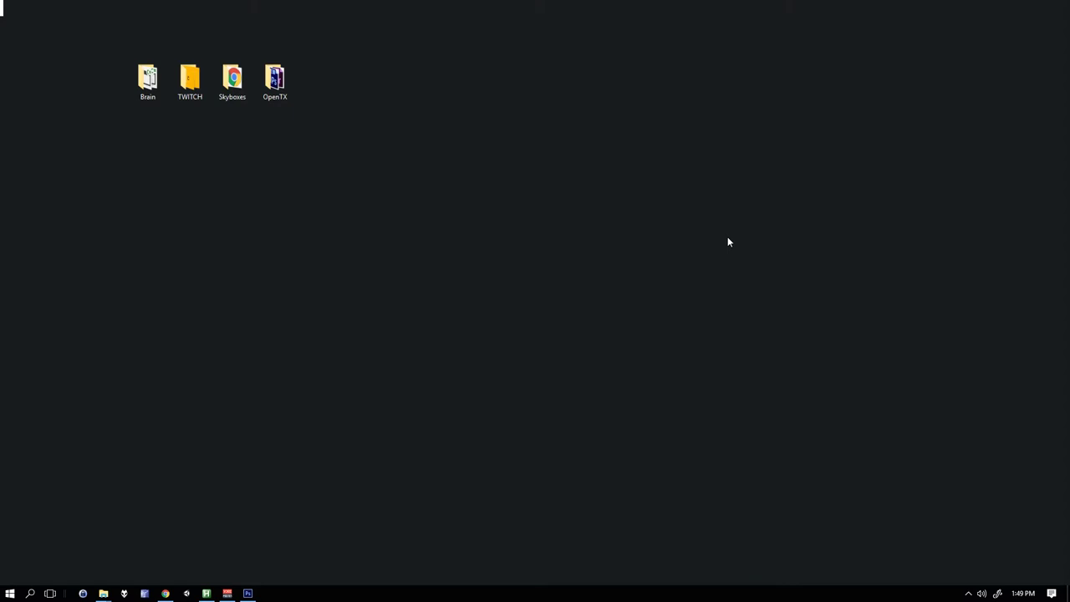
Step: Launch Paint and confirm in Resize that the canvas is 128×64 pixels
key(super)
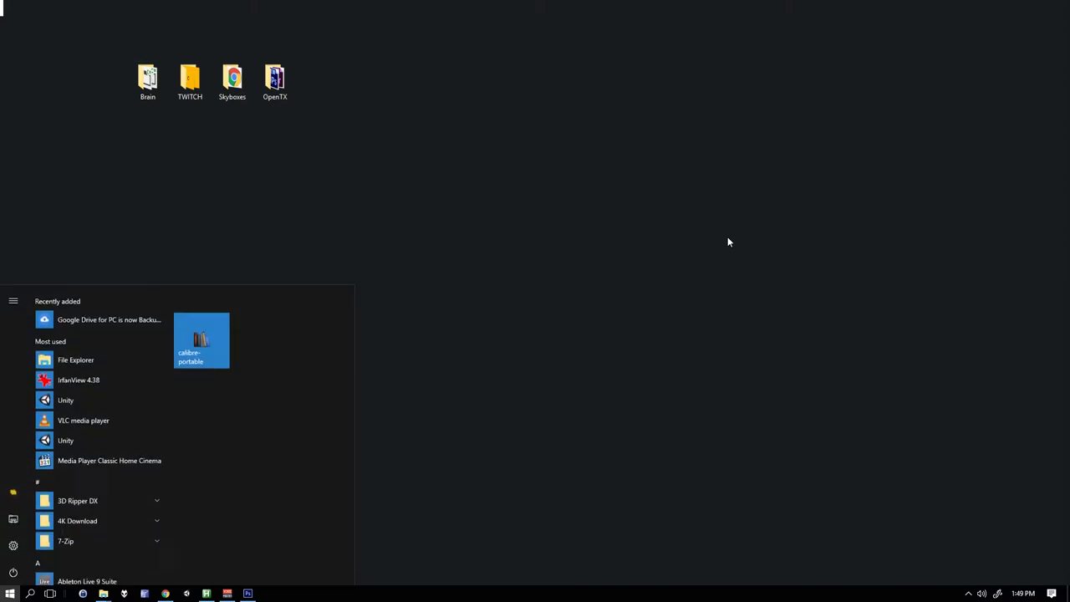
text(paint)
key(Return)
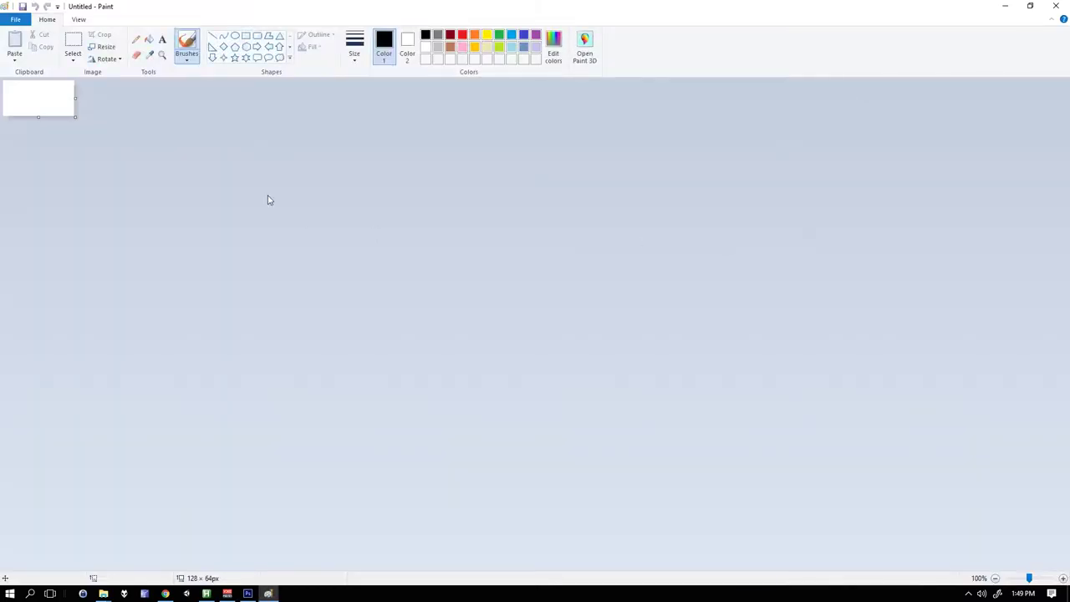
scroll(236, 210, up, 7)
click(102, 46)
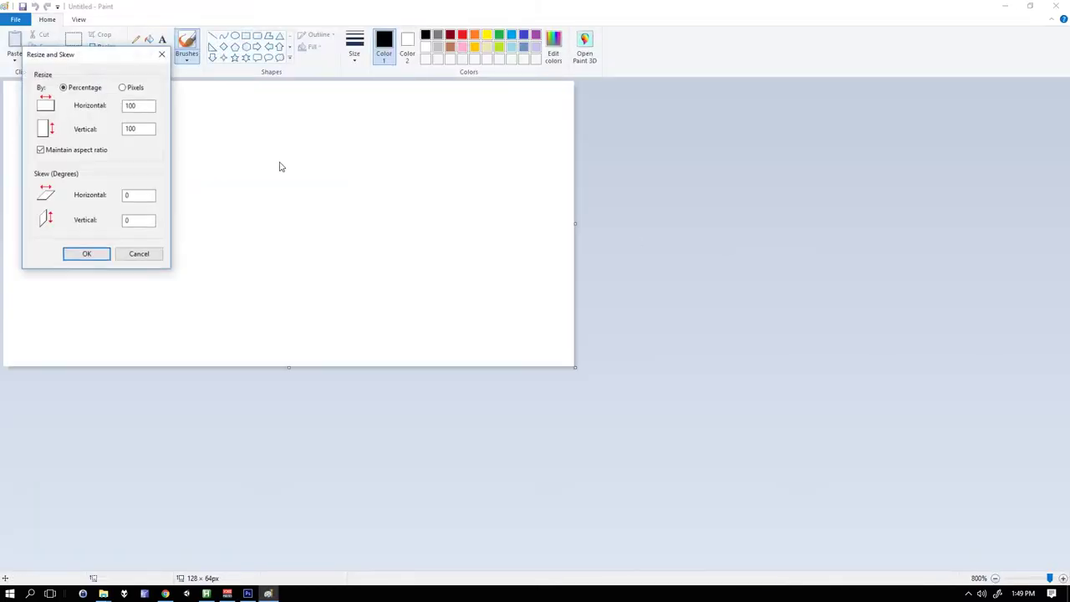
click(123, 87)
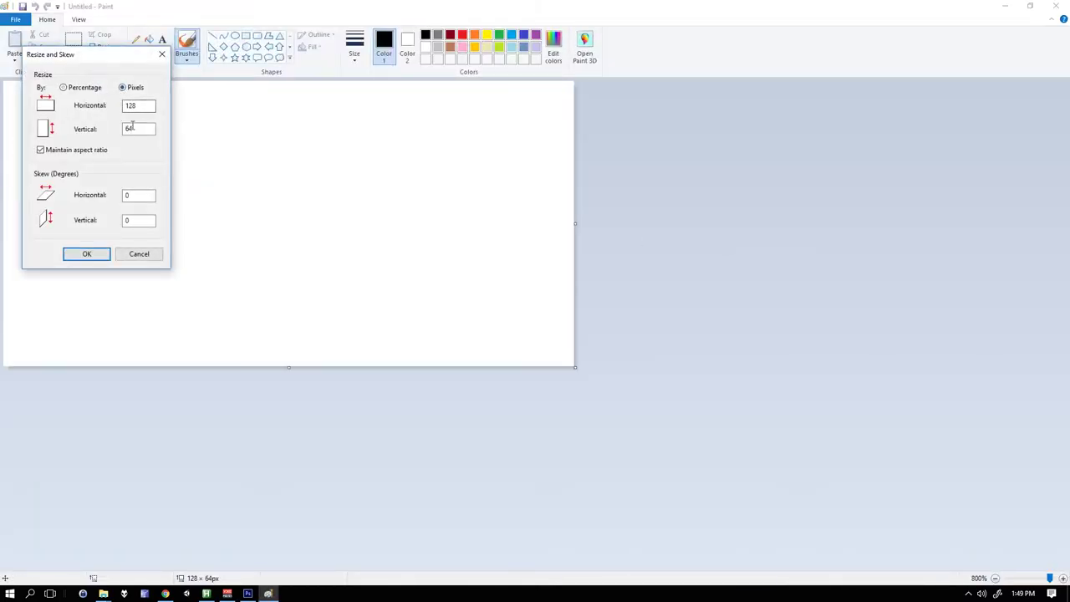
click(161, 53)
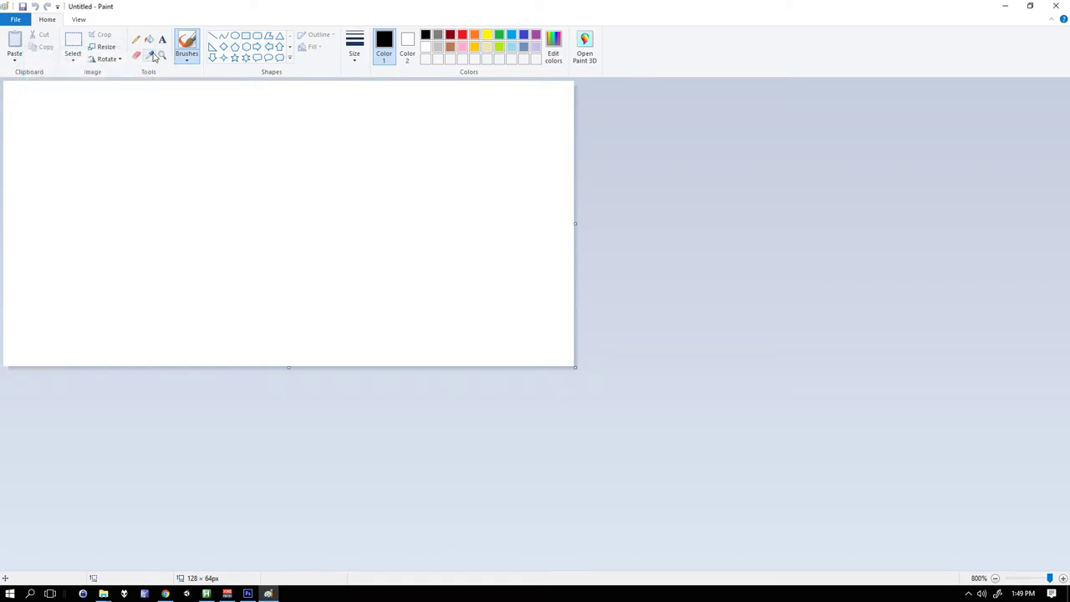
Step: Draw the quadcopter: four rotor circles crossed by two diagonal arms
mouse_move(99, 190)
mouse_down()
mouse_move(115, 121)
mouse_move(109, 199)
mouse_up()
mouse_move(226, 204)
mouse_down()
mouse_move(245, 115)
mouse_move(242, 207)
mouse_up()
drag(63, 341, 120, 280)
mouse_move(209, 339)
mouse_down()
mouse_move(149, 309)
mouse_move(217, 351)
mouse_up()
drag(174, 273, 67, 150)
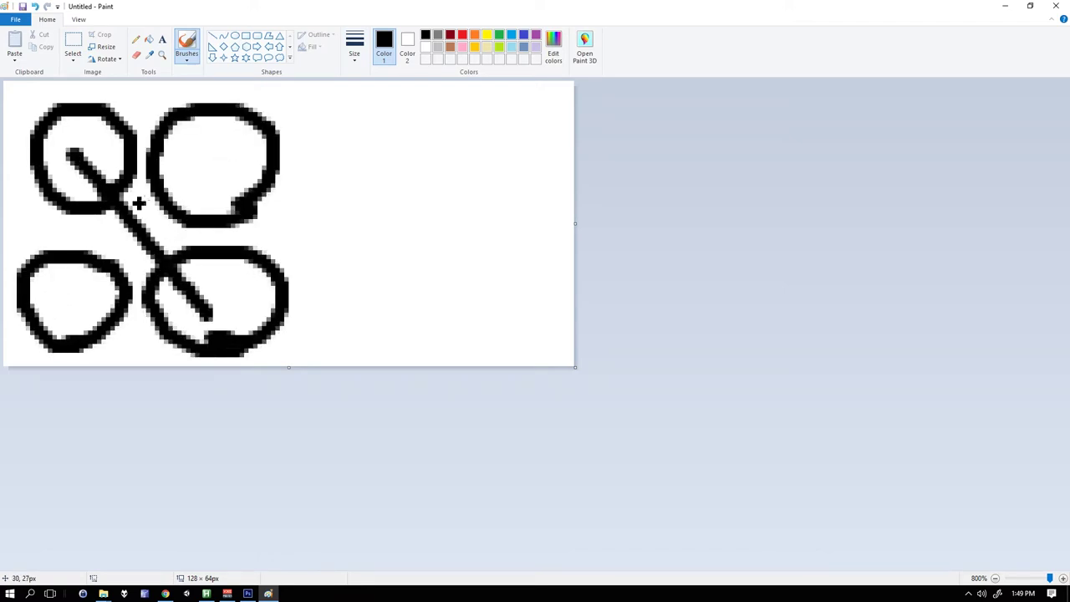
drag(215, 159, 82, 294)
Step: Hand-letter the word KWAD at the upper right of the canvas
drag(306, 107, 368, 111)
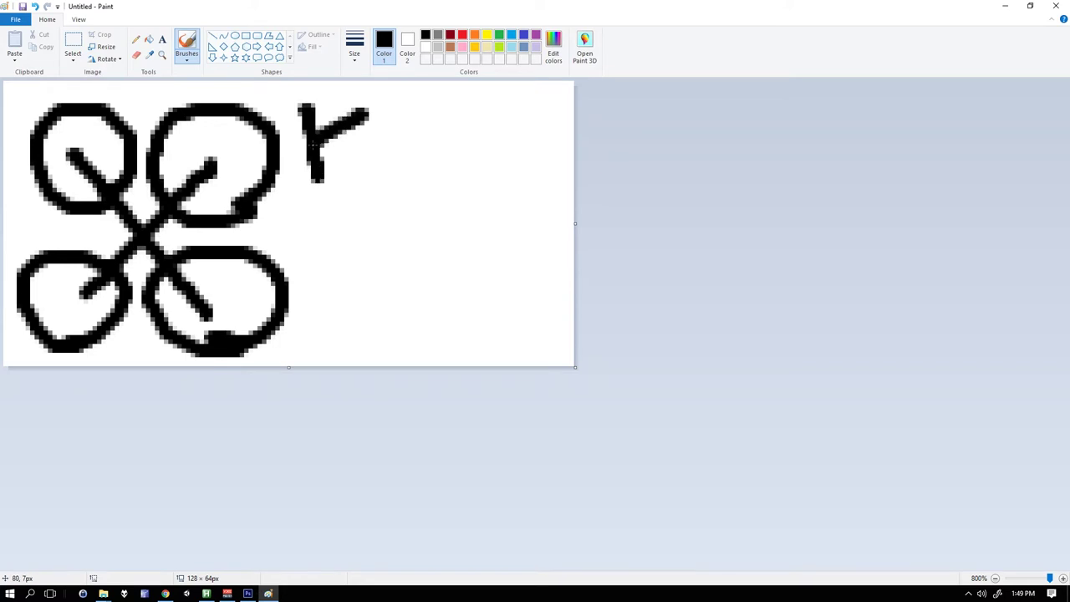
drag(314, 144, 368, 184)
mouse_move(375, 126)
mouse_down()
mouse_move(365, 182)
mouse_move(402, 150)
mouse_move(439, 178)
mouse_up()
drag(463, 111, 499, 171)
drag(494, 98, 500, 176)
mouse_move(306, 231)
mouse_down()
mouse_move(318, 289)
mouse_move(379, 251)
mouse_move(382, 289)
mouse_up()
Step: Hand-letter the word LIFE below KWAD
drag(370, 234, 384, 296)
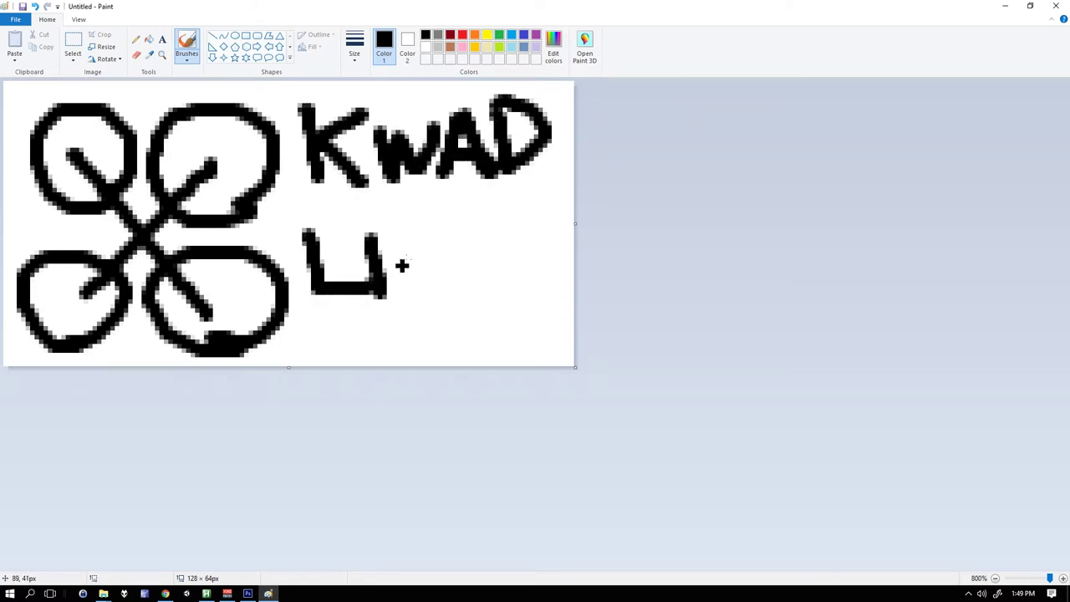
mouse_move(410, 219)
mouse_down()
mouse_move(409, 296)
mouse_move(441, 216)
mouse_up()
drag(406, 271, 451, 266)
drag(476, 209, 493, 293)
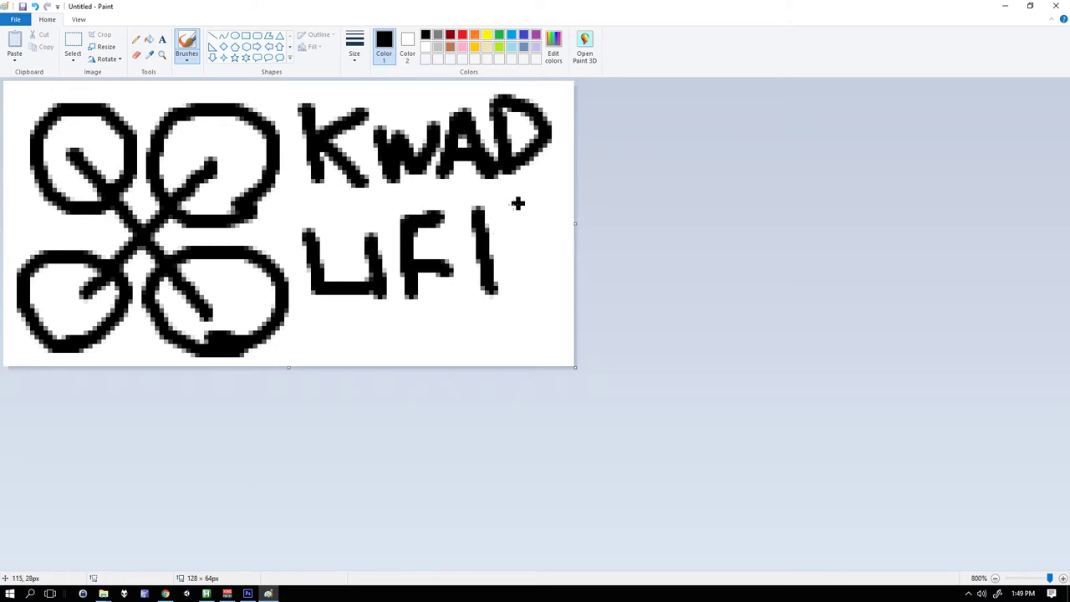
drag(518, 203, 458, 219)
drag(490, 253, 542, 244)
drag(473, 288, 550, 289)
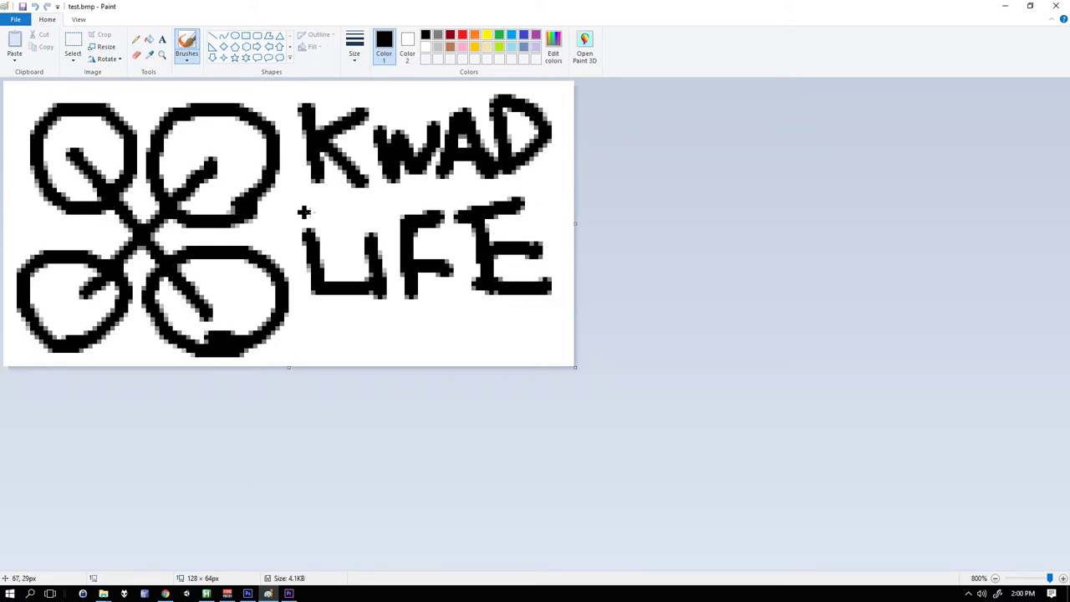
key(alt)
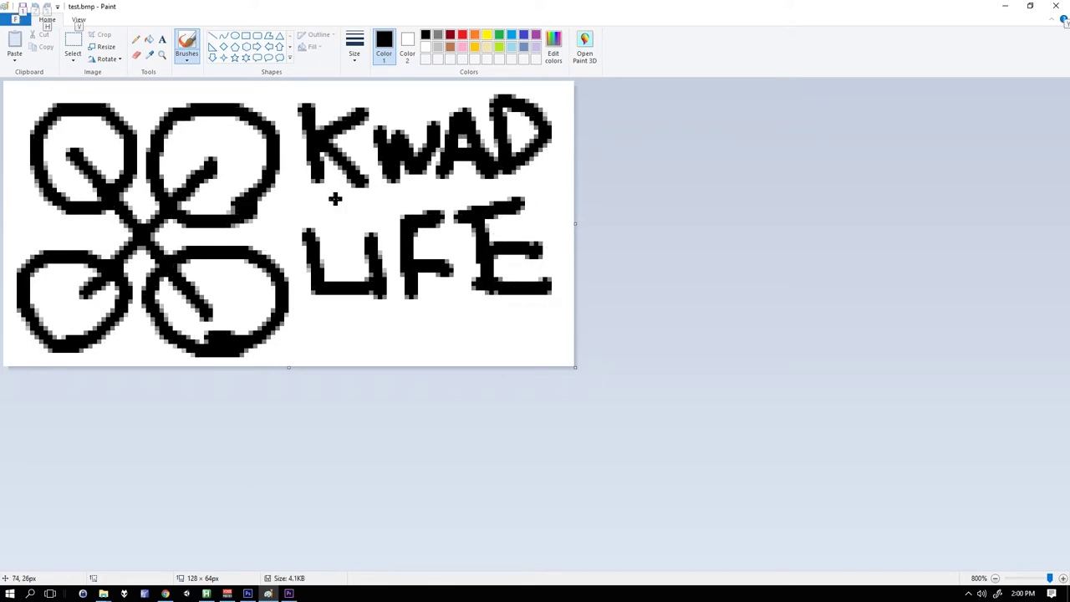
Step: Save as Monochrome Bitmap test2.bmp, then pencil a hard line between KWAD and LIFE
key(F12)
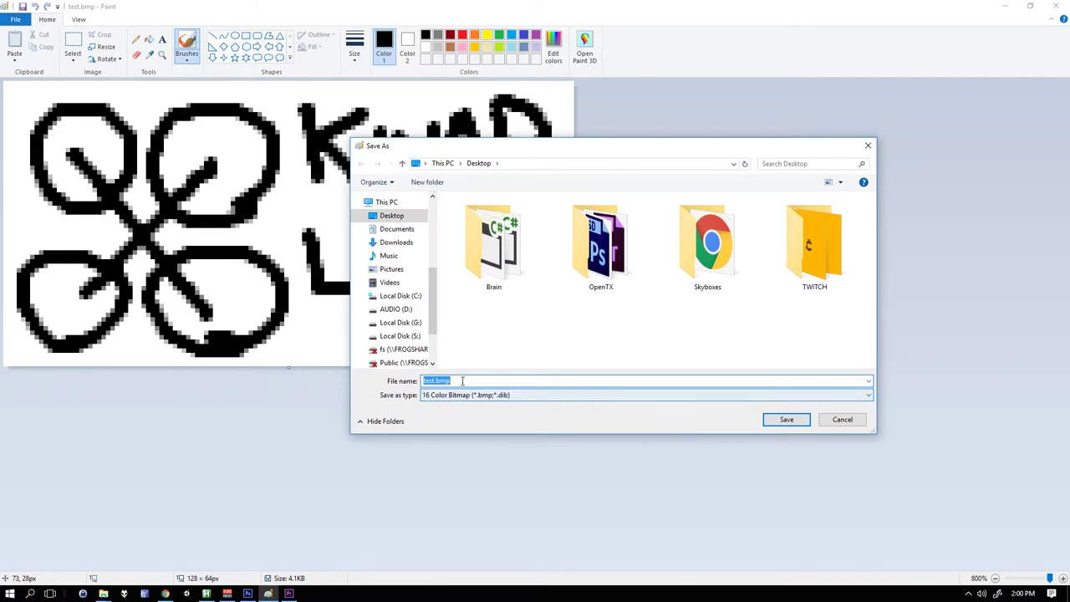
click(835, 423)
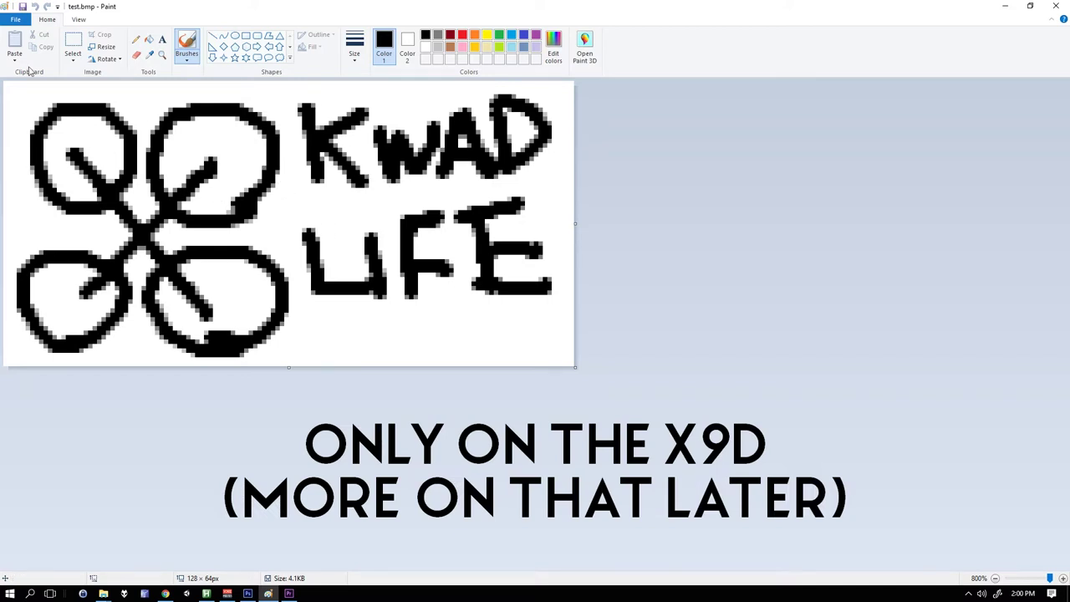
click(15, 18)
click(35, 111)
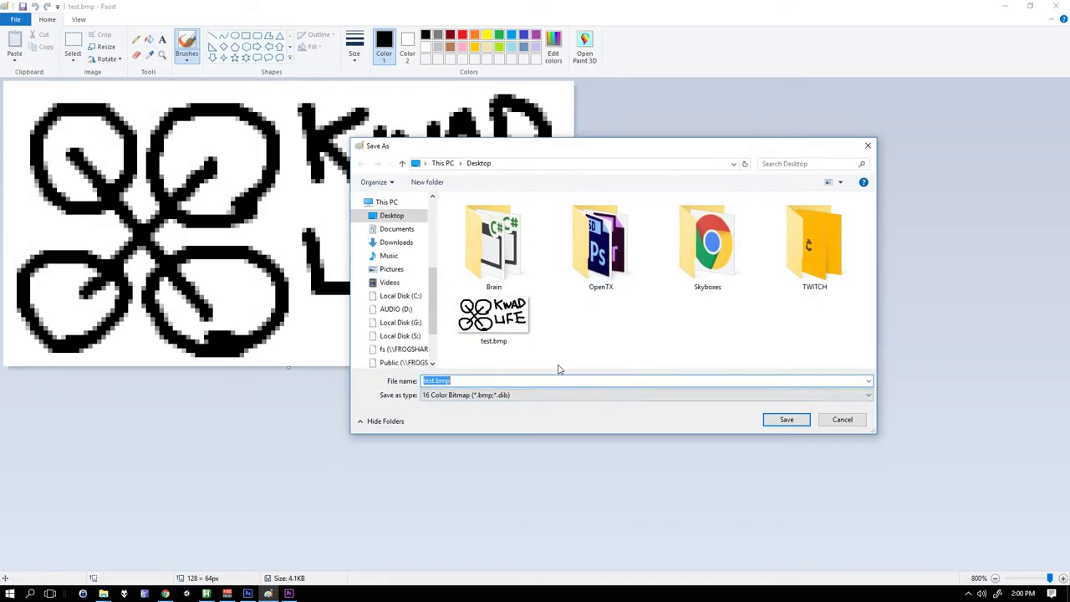
click(494, 397)
click(460, 408)
click(434, 380)
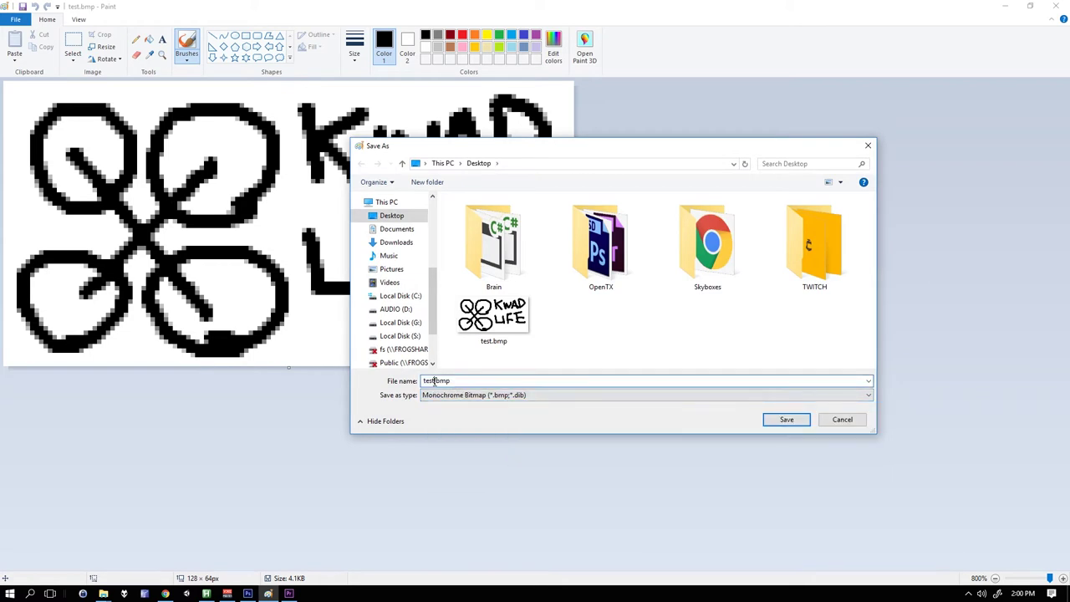
text(2)
click(786, 419)
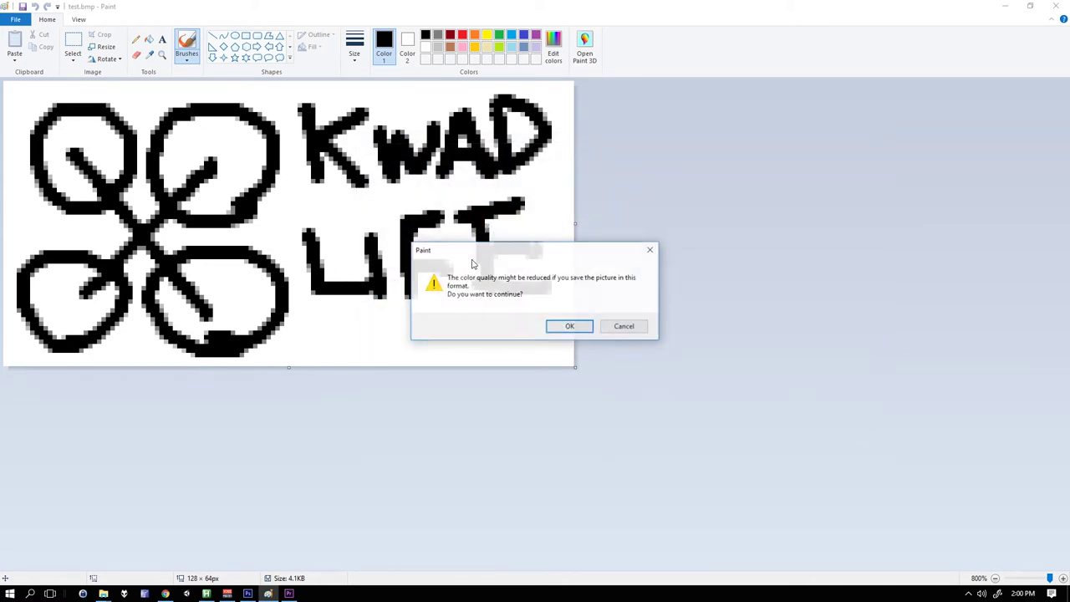
click(569, 327)
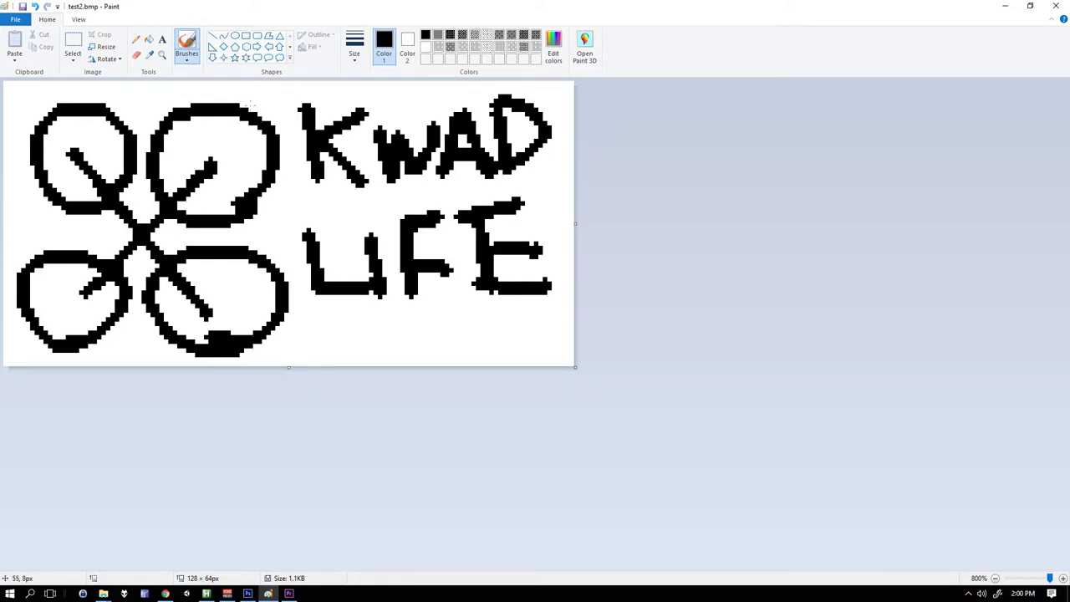
click(136, 40)
mouse_move(351, 208)
mouse_down()
mouse_move(315, 212)
mouse_move(396, 197)
mouse_move(295, 202)
mouse_move(365, 198)
mouse_move(324, 206)
mouse_up()
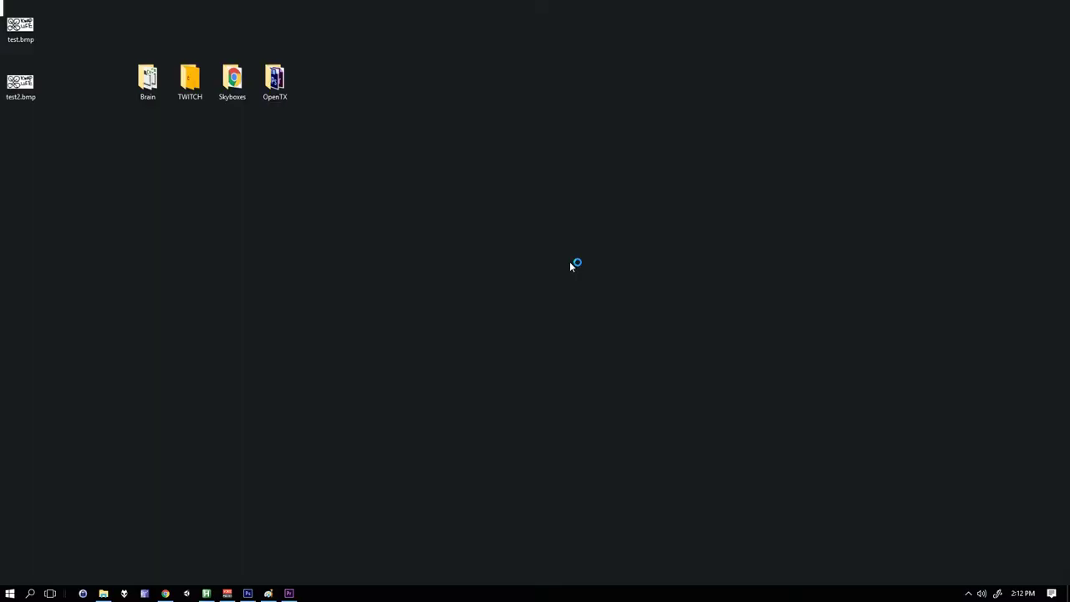
Step: Bring up the Windows app search to look for Companion 2.2
key(super)
Step: Launch Companion 2.2 and read the radio's firmware into a backup file
text(com)
key(Return)
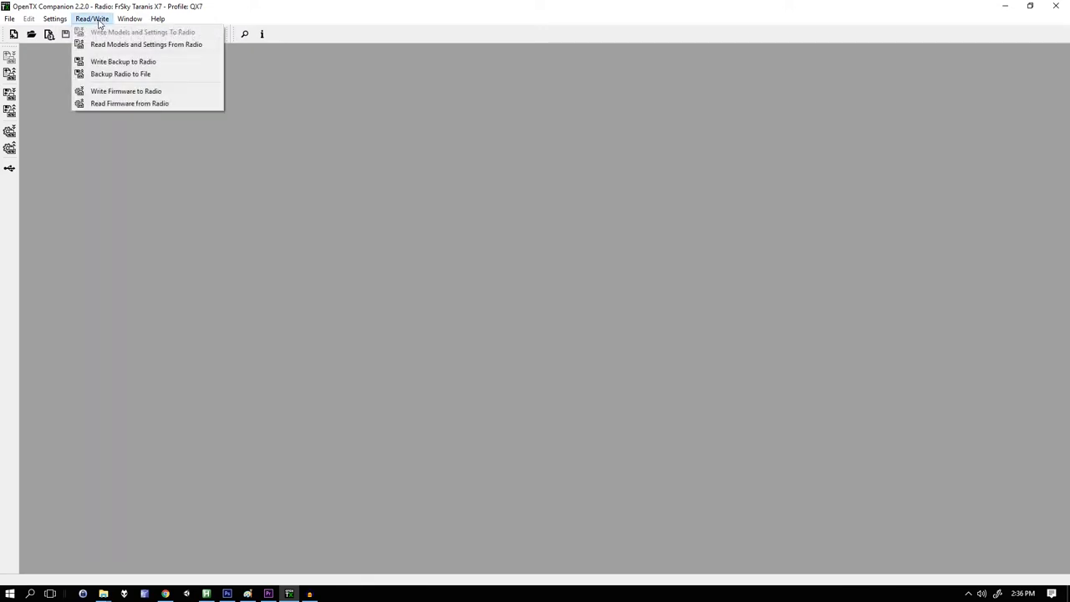
click(140, 107)
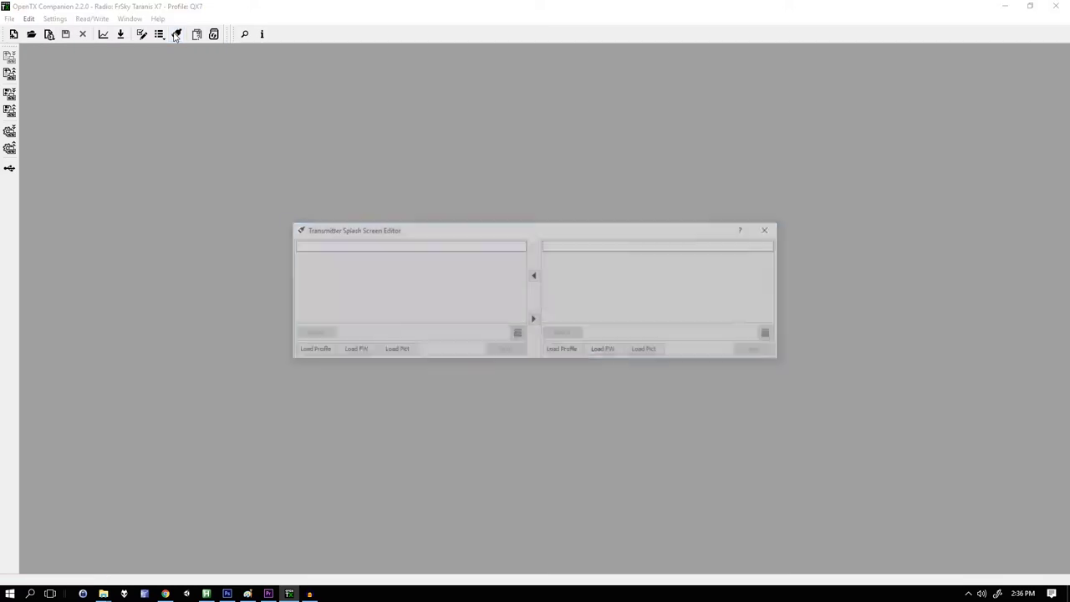
Step: Load Current.bin and test.bmp in the splash editor, copy the picture across, and save
click(355, 350)
double_click(827, 281)
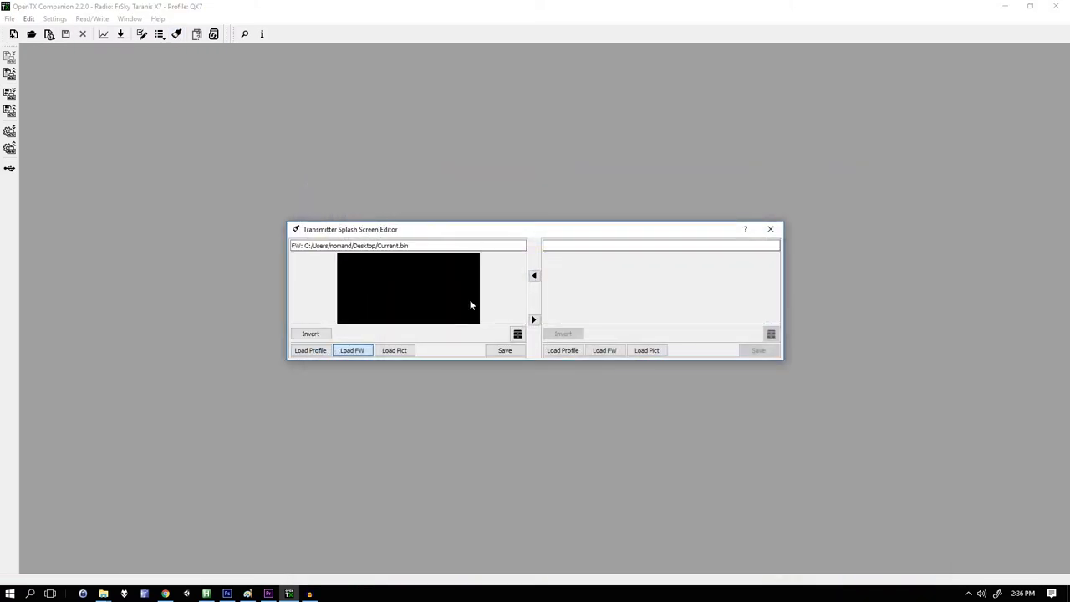
click(648, 351)
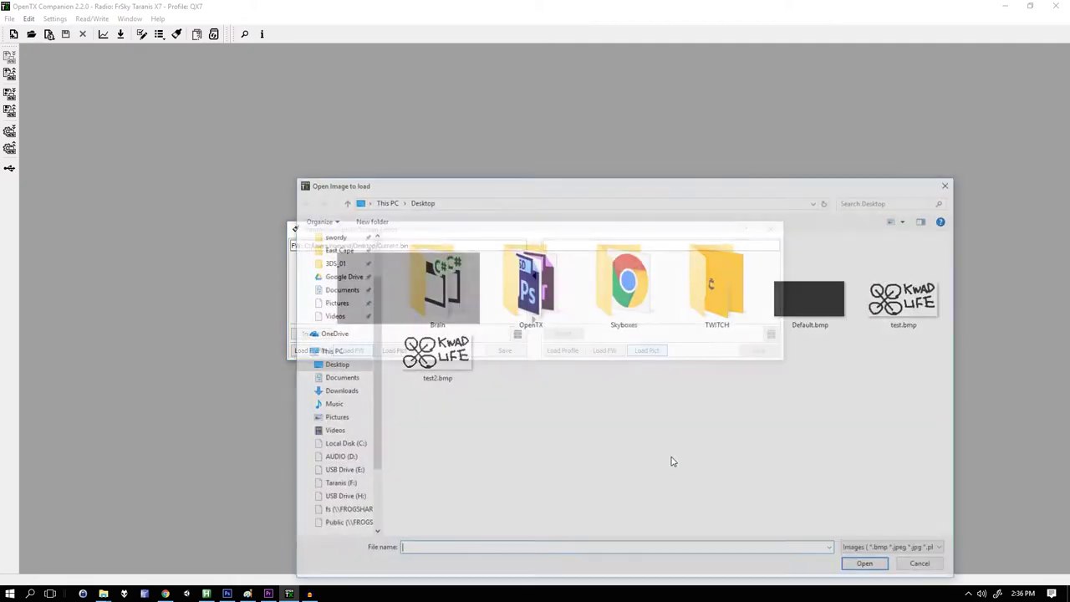
double_click(903, 344)
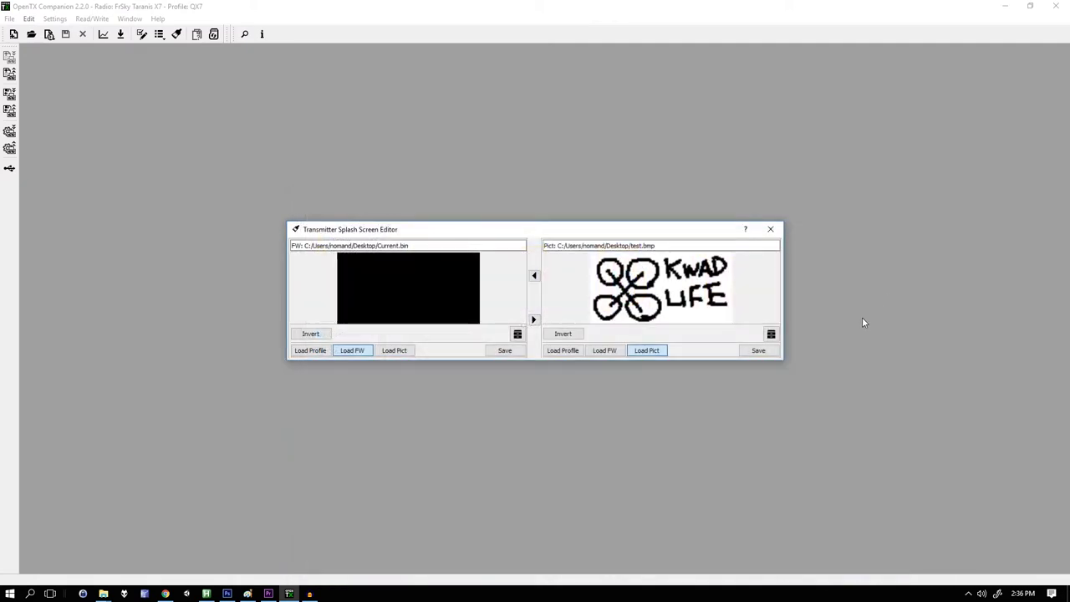
click(535, 277)
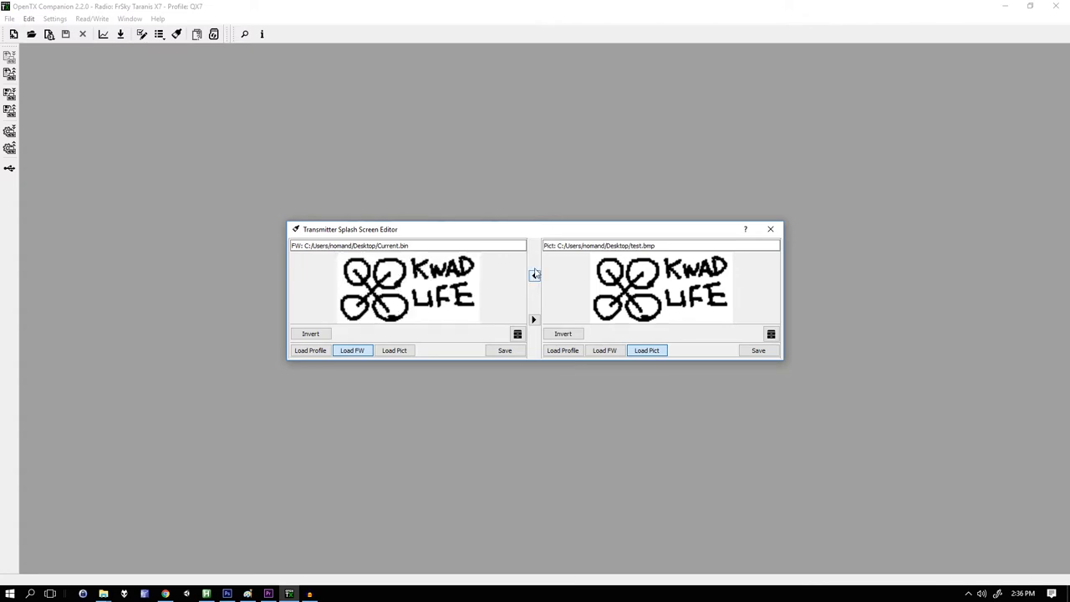
click(505, 351)
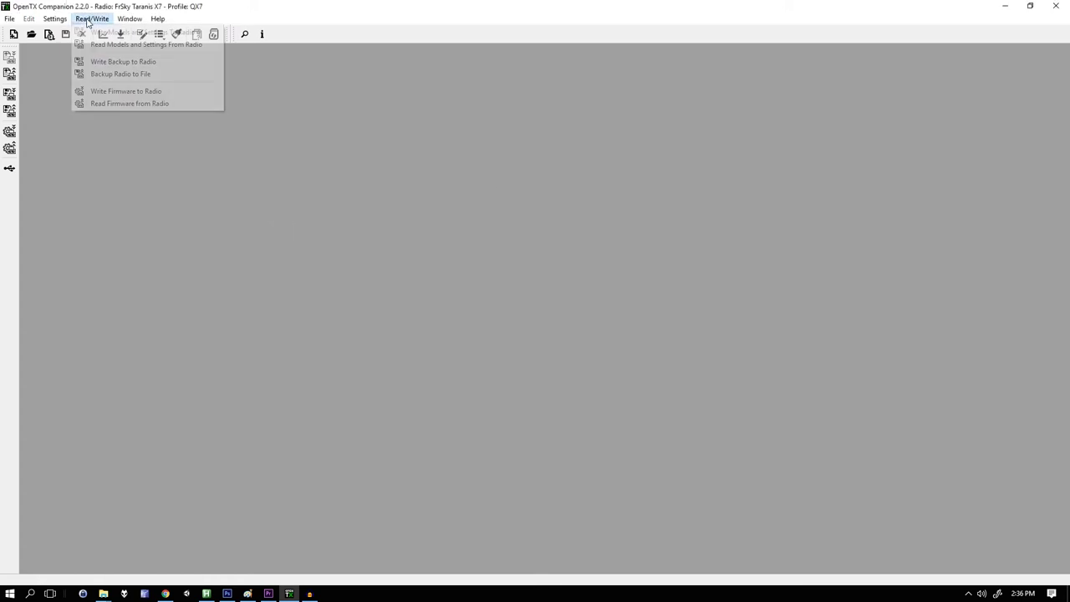
Step: Write Current.bin to the radio, keeping the firmware start screen
click(128, 91)
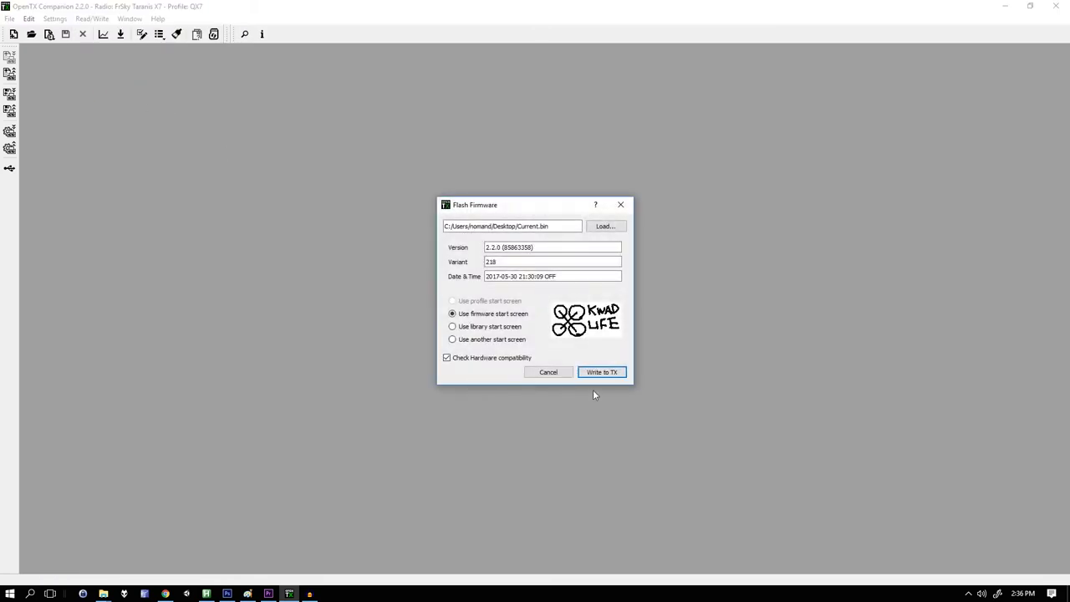
click(608, 372)
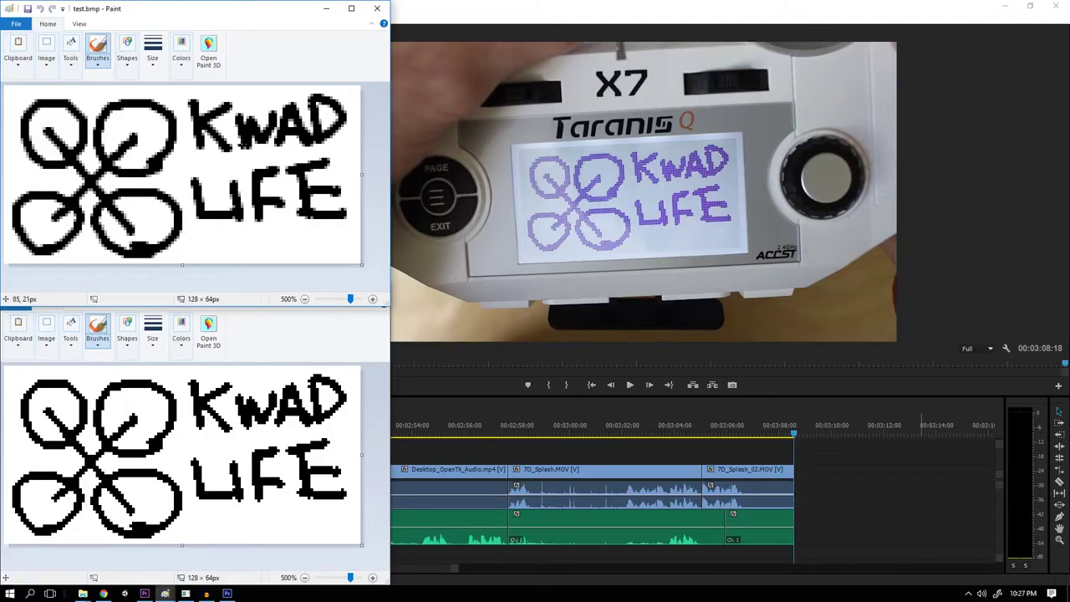
Step: Fill the canvas with a black-to-white gradient, a darker lower strip and an inset gradient box
drag(344, 309, 620, 314)
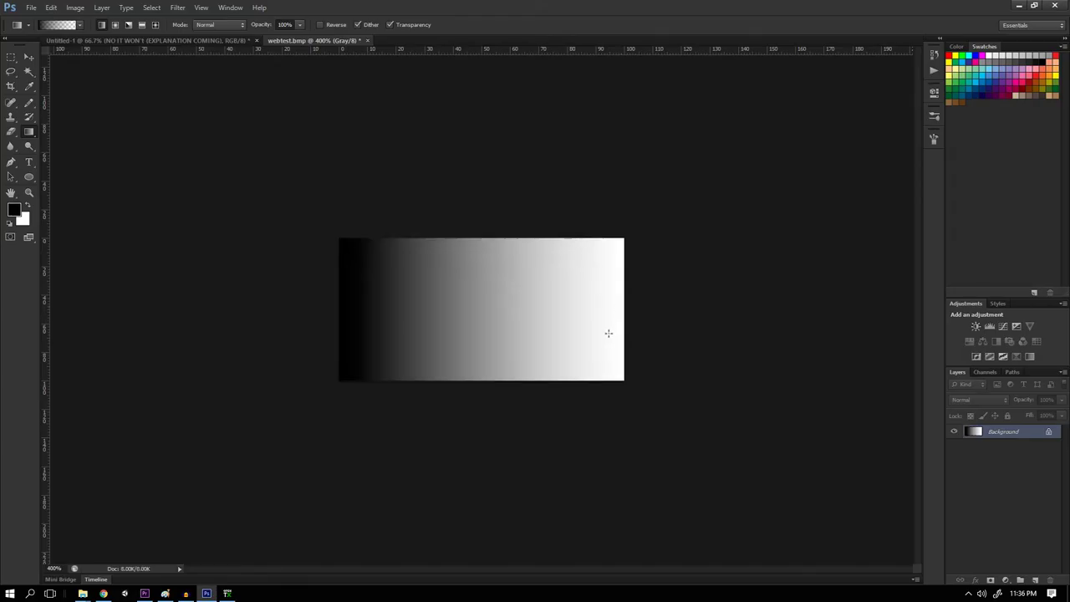
key(m)
drag(677, 397, 339, 307)
key(g)
drag(642, 340, 368, 340)
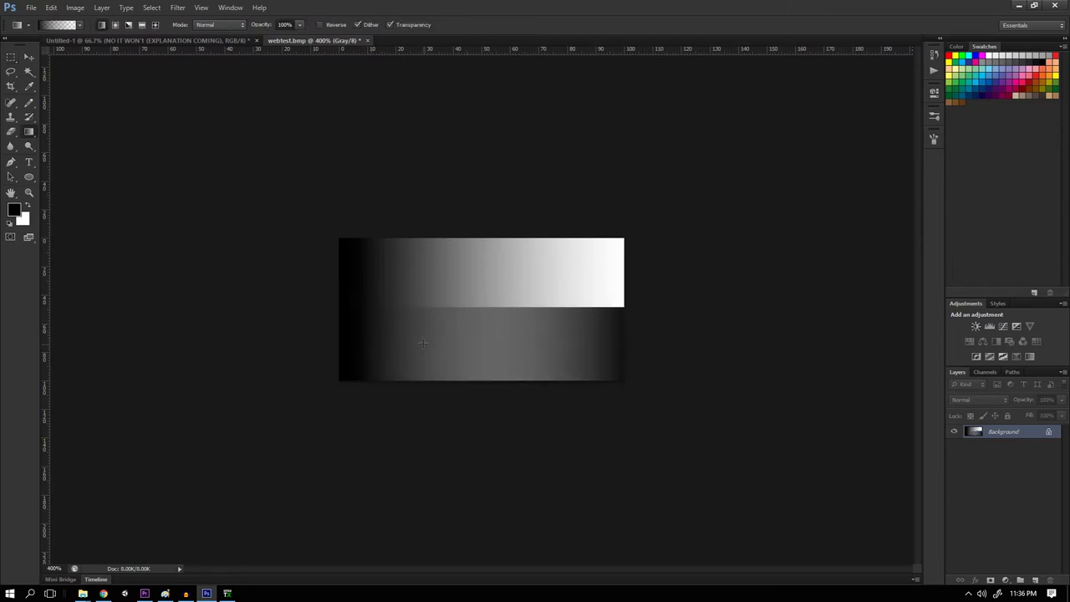
key(m)
drag(480, 307, 528, 353)
key(g)
drag(477, 299, 490, 352)
Step: Save the image as test3.bmp in Windows 4-bit BMP format
key(ctrl+shift+s)
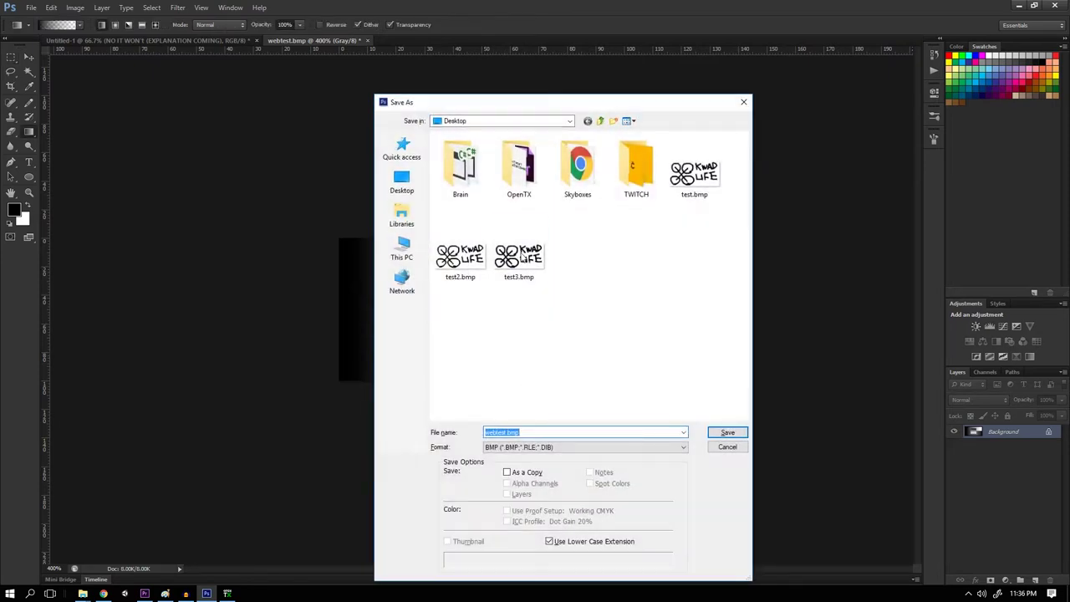
click(528, 264)
key(Return)
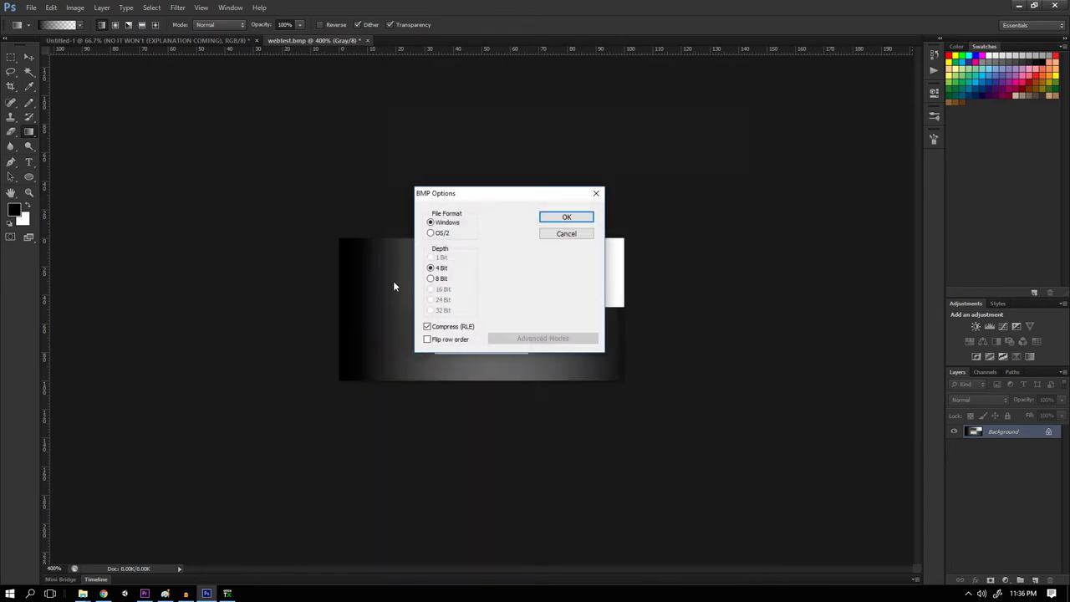
click(555, 215)
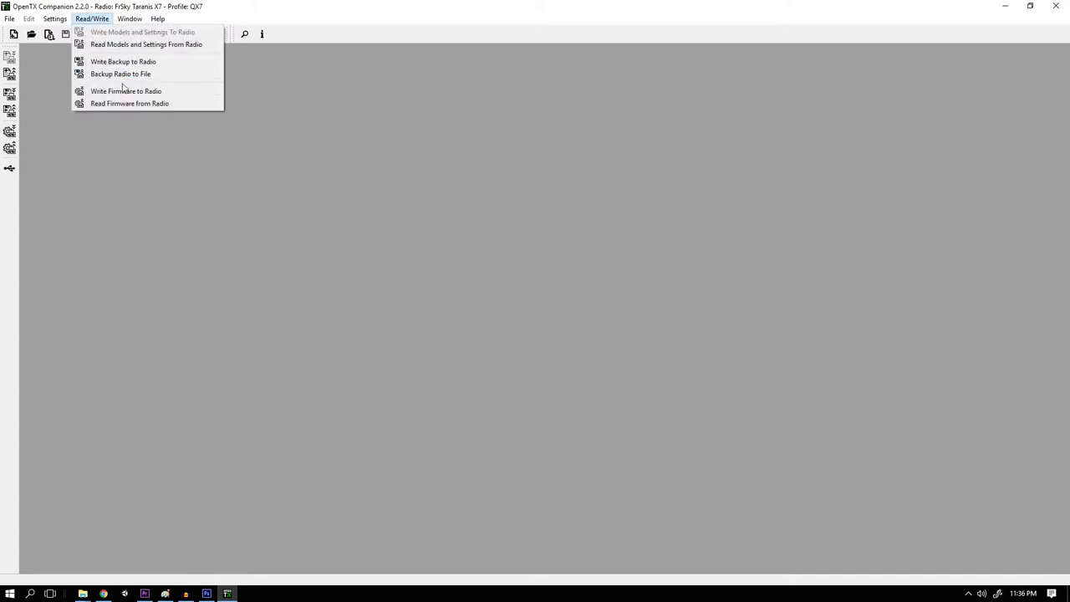
Step: In the Splash Screen Editor, load the Current.bin firmware and the test3.bmp picture
click(124, 89)
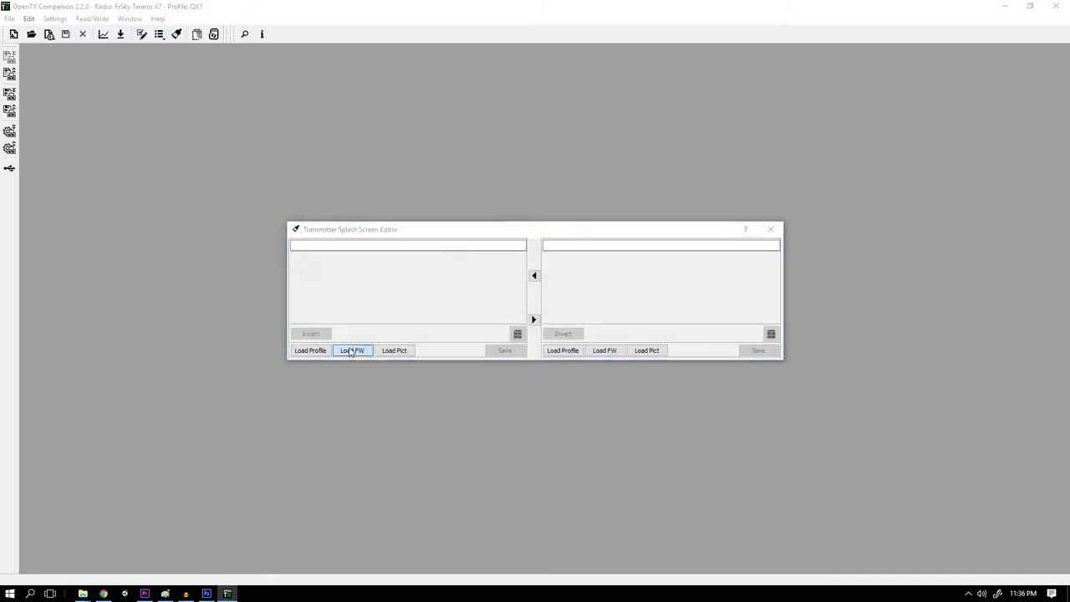
click(351, 351)
double_click(816, 276)
drag(650, 229, 545, 148)
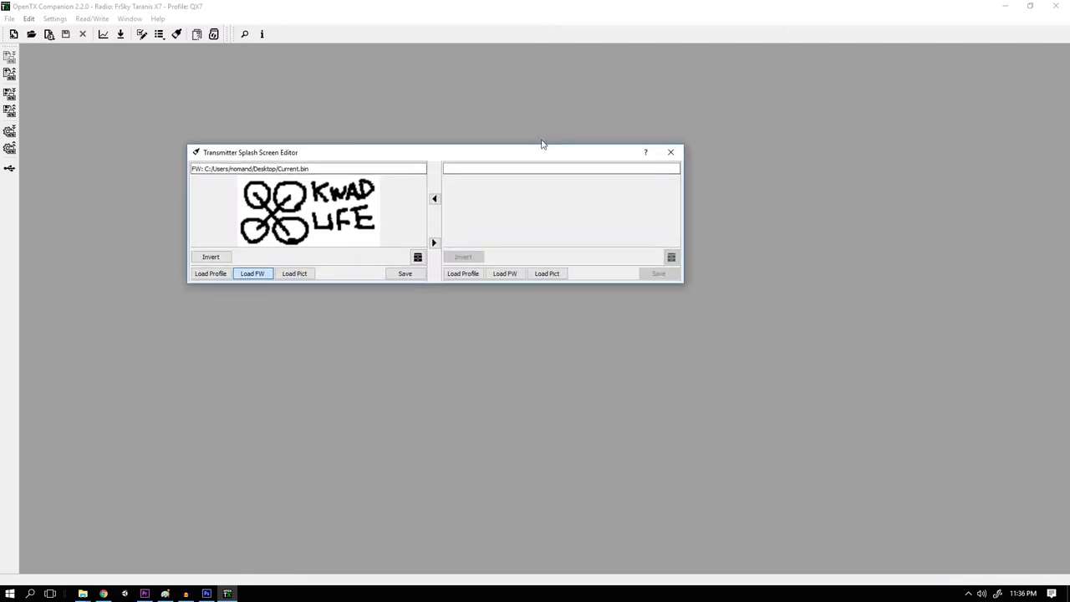
click(547, 273)
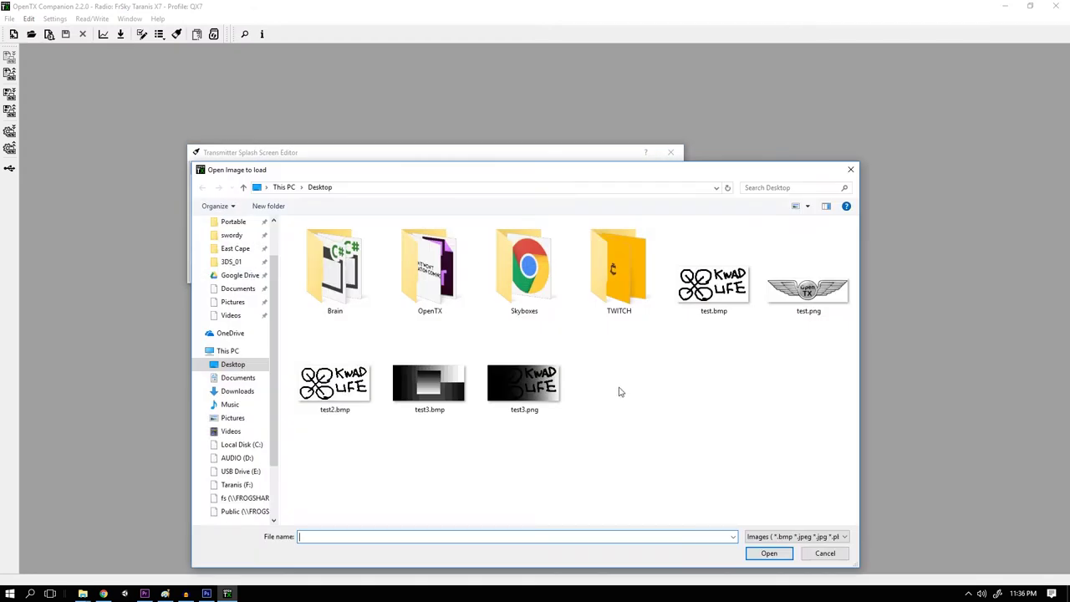
click(515, 400)
double_click(429, 386)
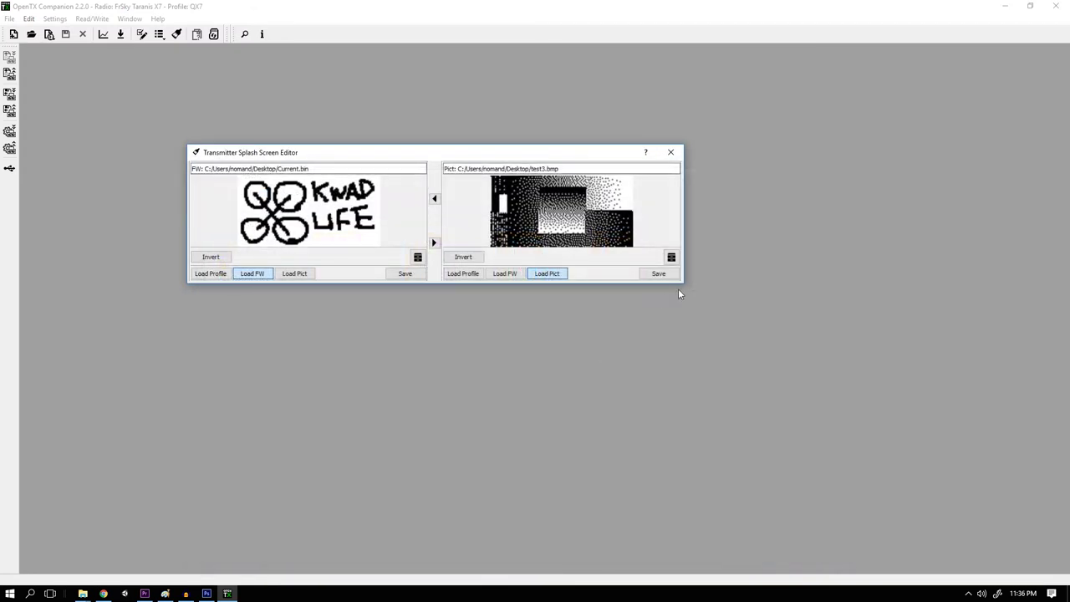
drag(682, 282, 871, 510)
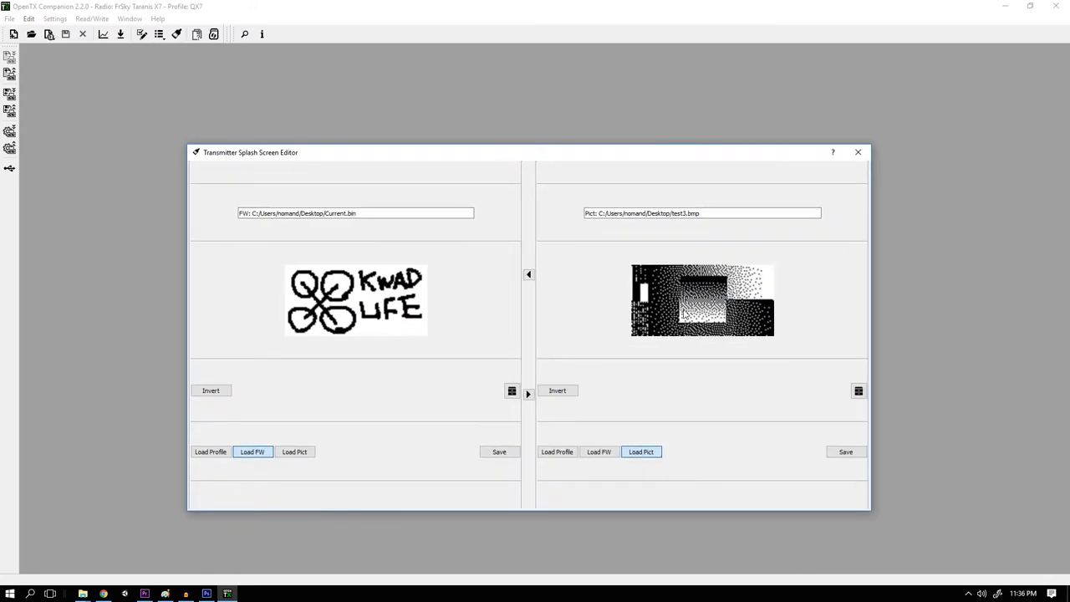
drag(693, 145, 694, 59)
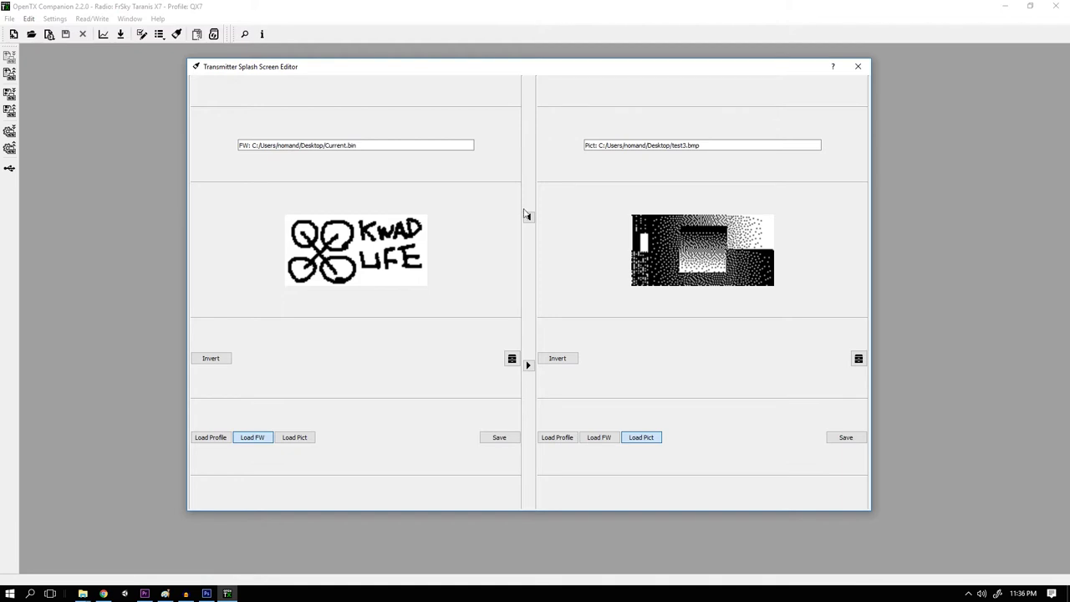
Step: Copy the test3 picture into the firmware, save Current.bin, and close the editor
click(527, 216)
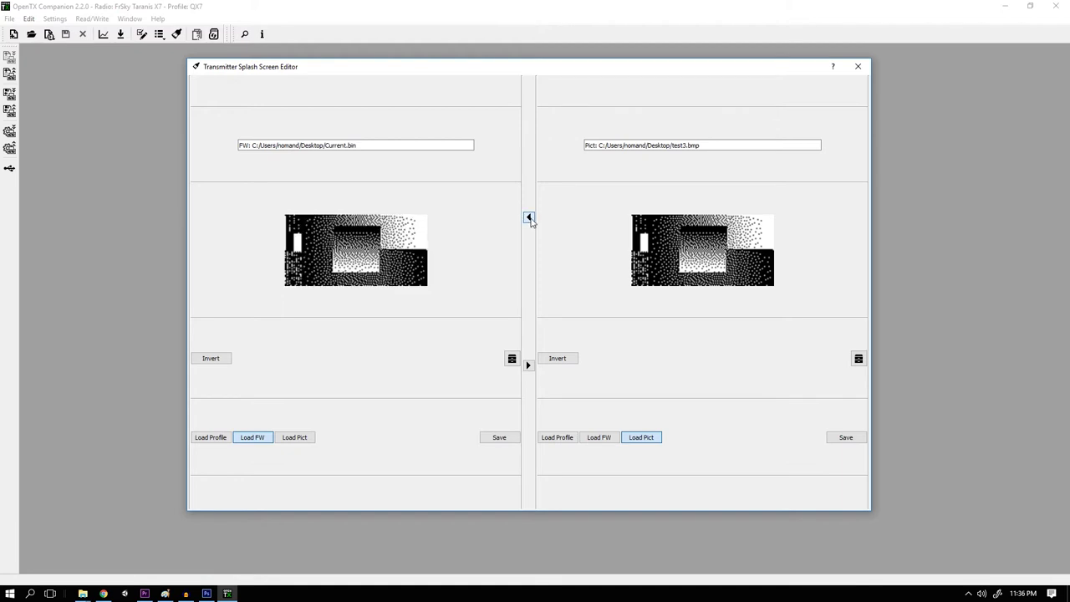
click(499, 438)
click(631, 306)
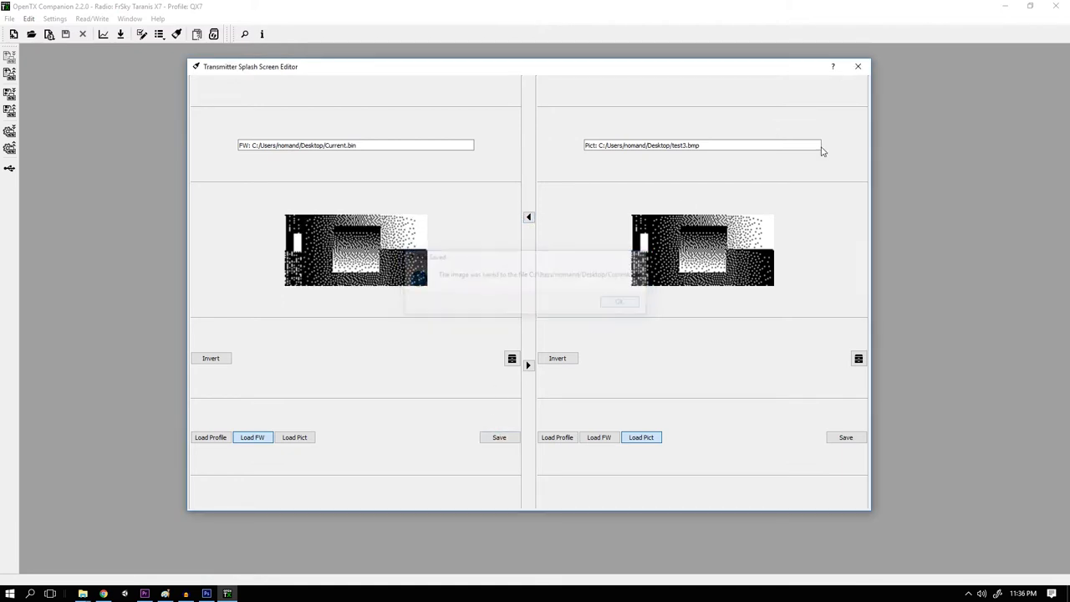
click(857, 66)
click(92, 19)
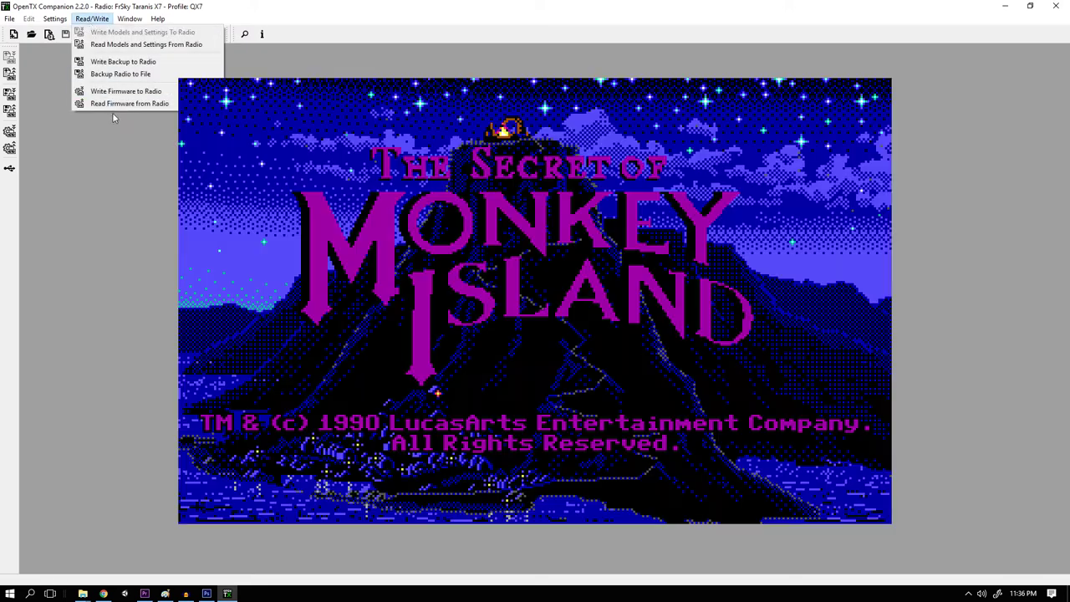
Step: Write the updated Current.bin firmware to the radio
click(111, 92)
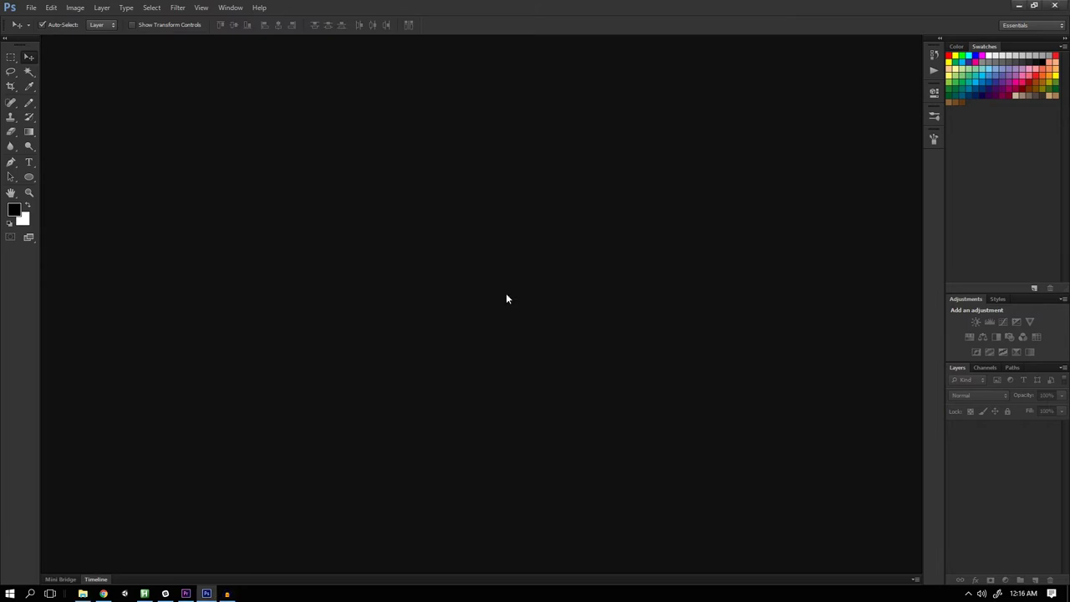
Step: Create a new 128×64 pixel document and fit it to the window
key(ctrl+n)
click(452, 256)
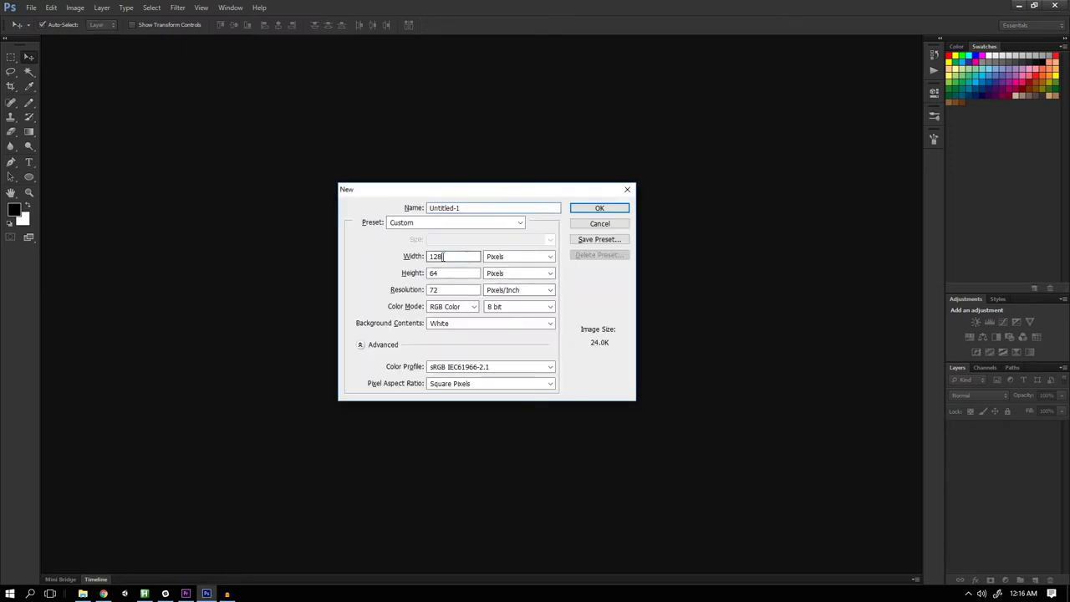
click(443, 273)
key(Return)
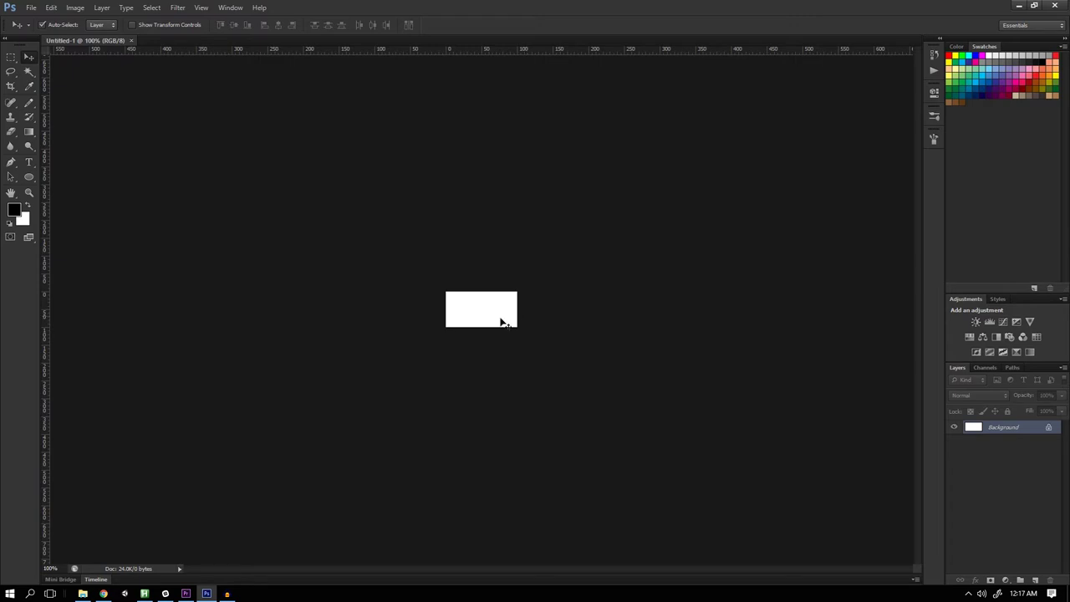
key(ctrl+0)
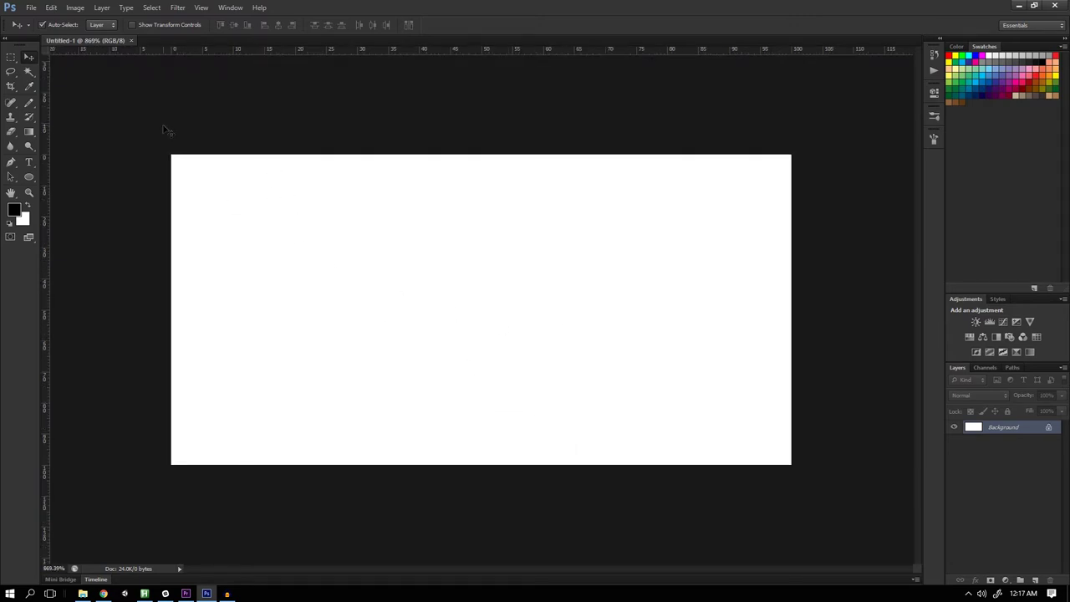
Step: Inspect the Image > Mode options, then cancel the Indexed Color conversion
click(74, 7)
mouse_move(84, 20)
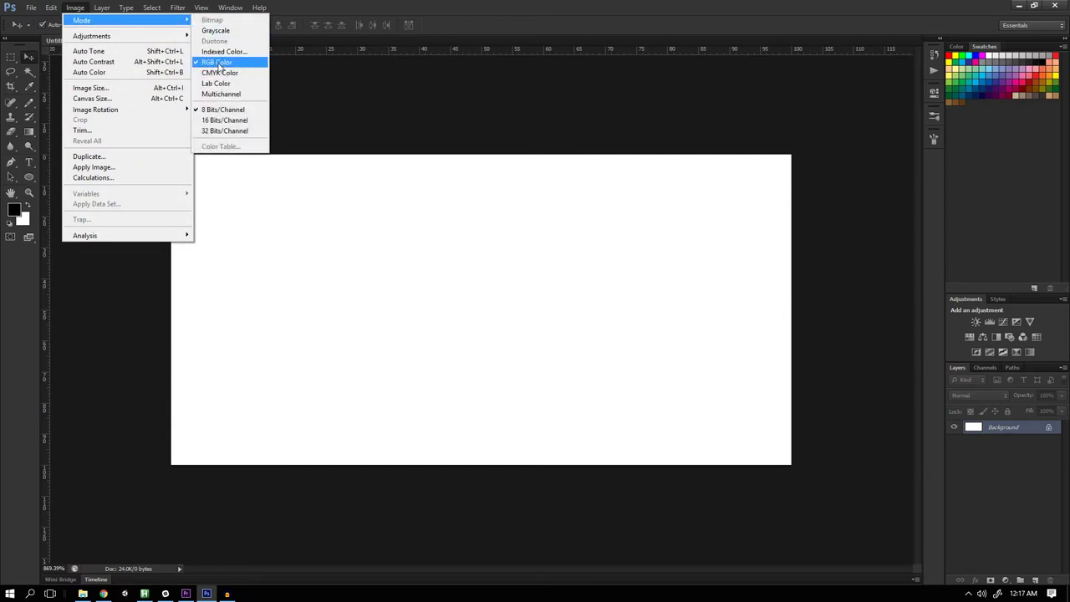
click(524, 229)
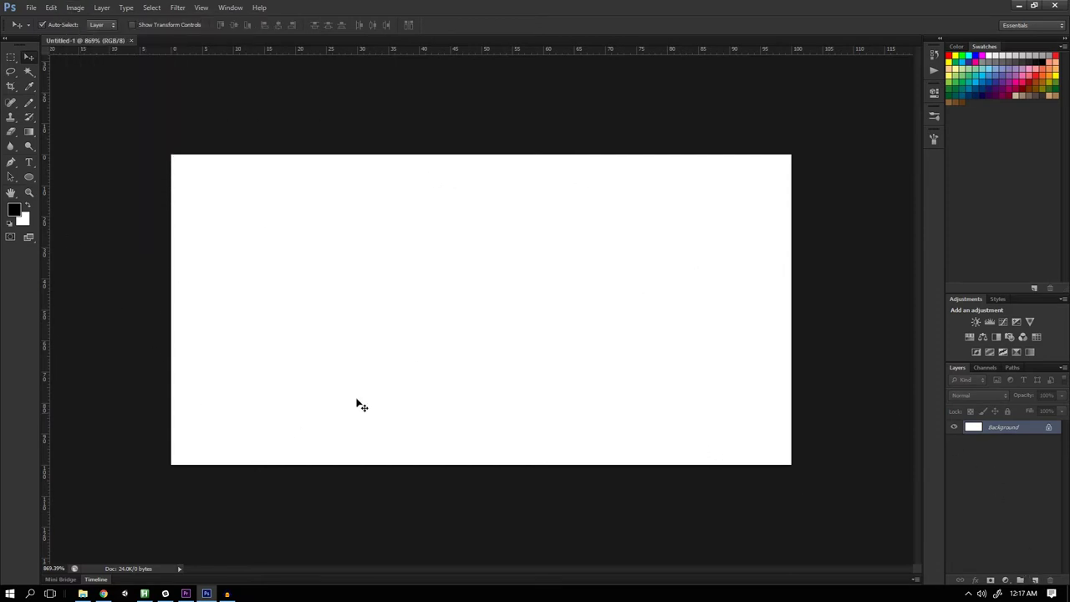
click(74, 8)
mouse_move(81, 20)
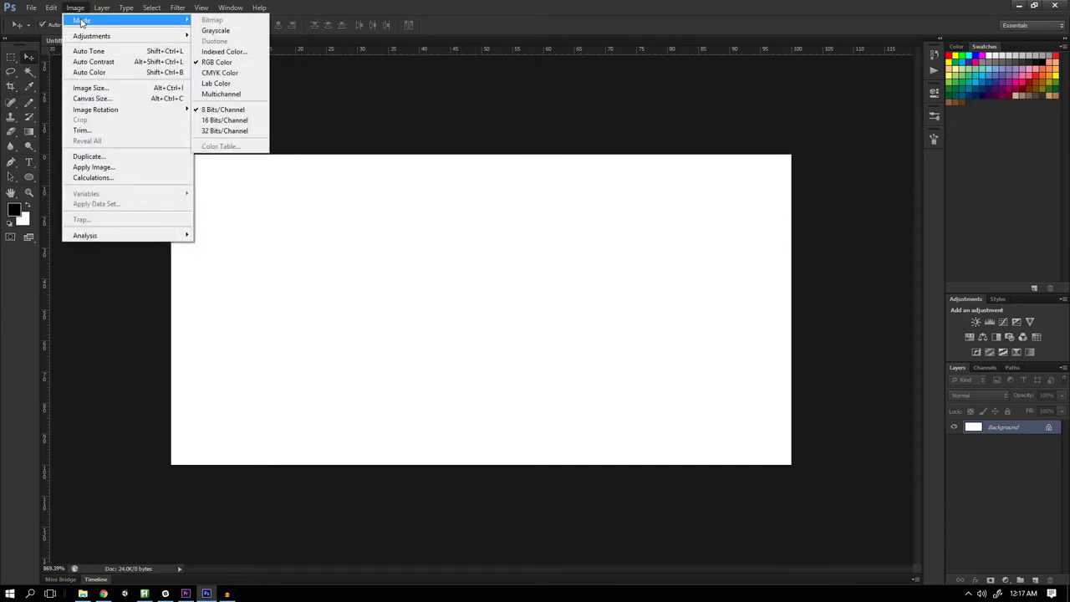
click(222, 52)
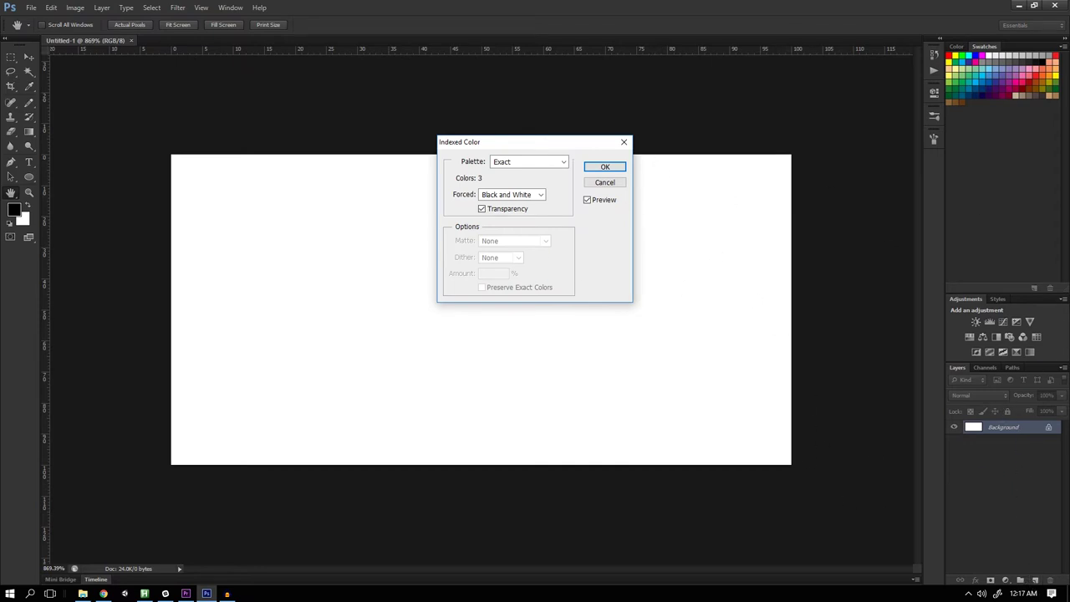
click(609, 185)
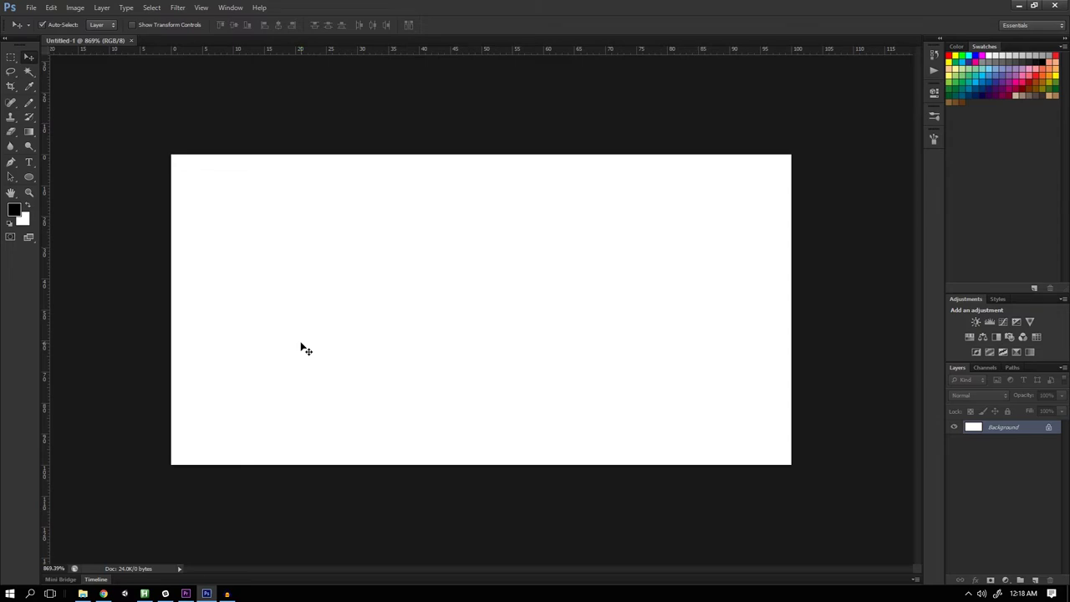
Step: Copy the motor photo from the browser and paste it into Photoshop as a new layer
click(103, 593)
right_click(590, 227)
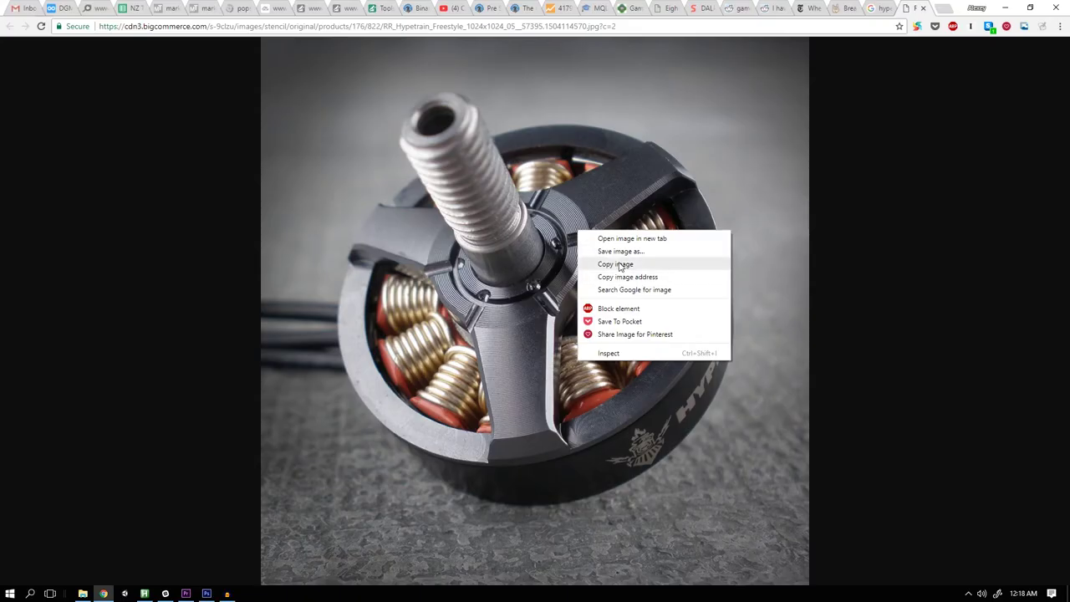
click(602, 263)
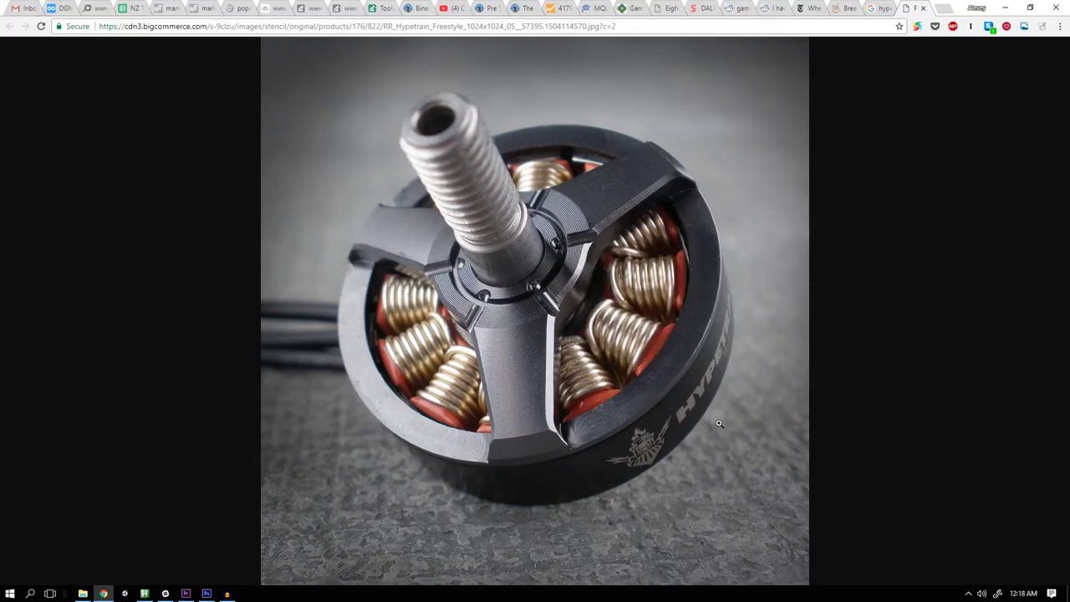
click(1004, 8)
key(ctrl+v)
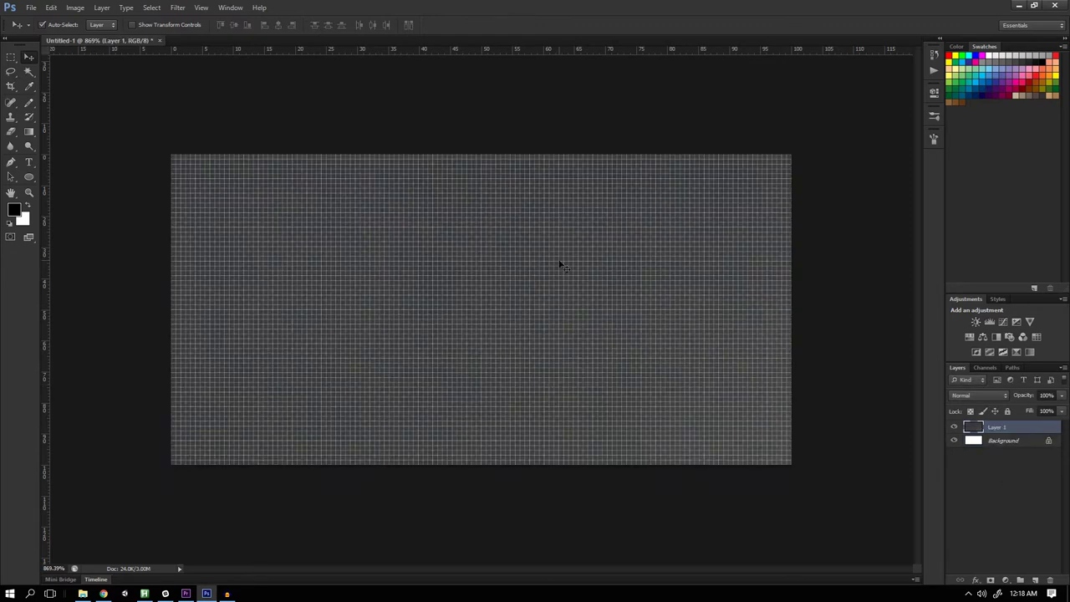
click(220, 172)
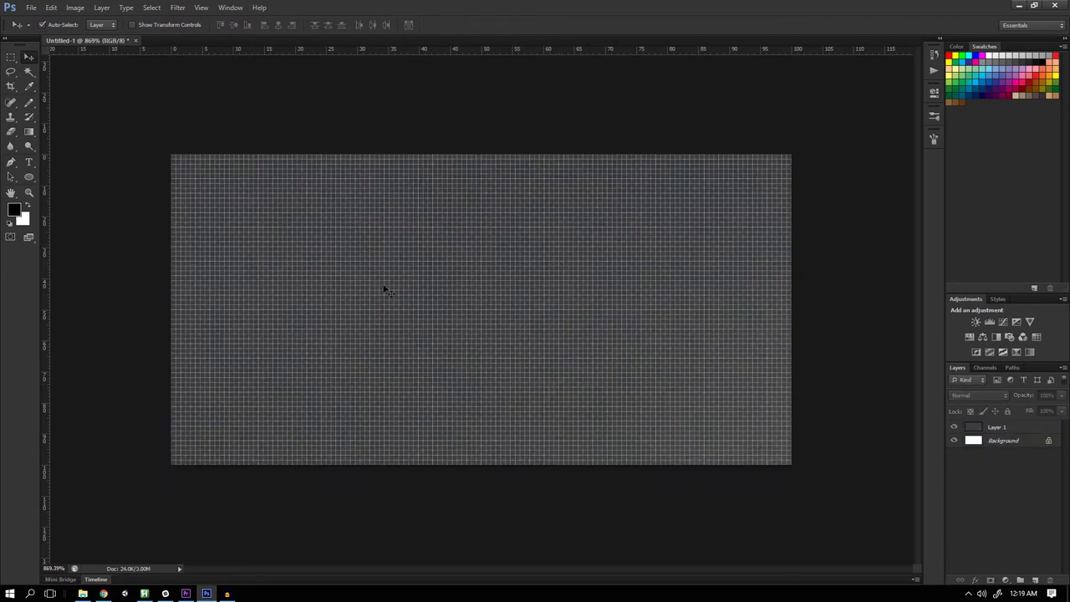
click(203, 7)
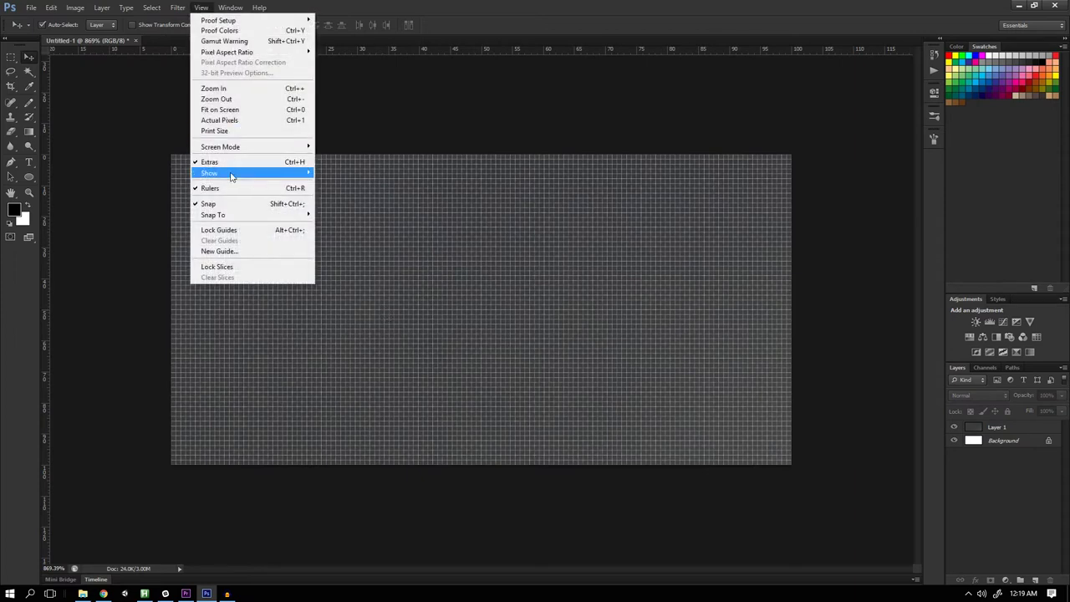
mouse_move(234, 178)
click(130, 256)
click(307, 240)
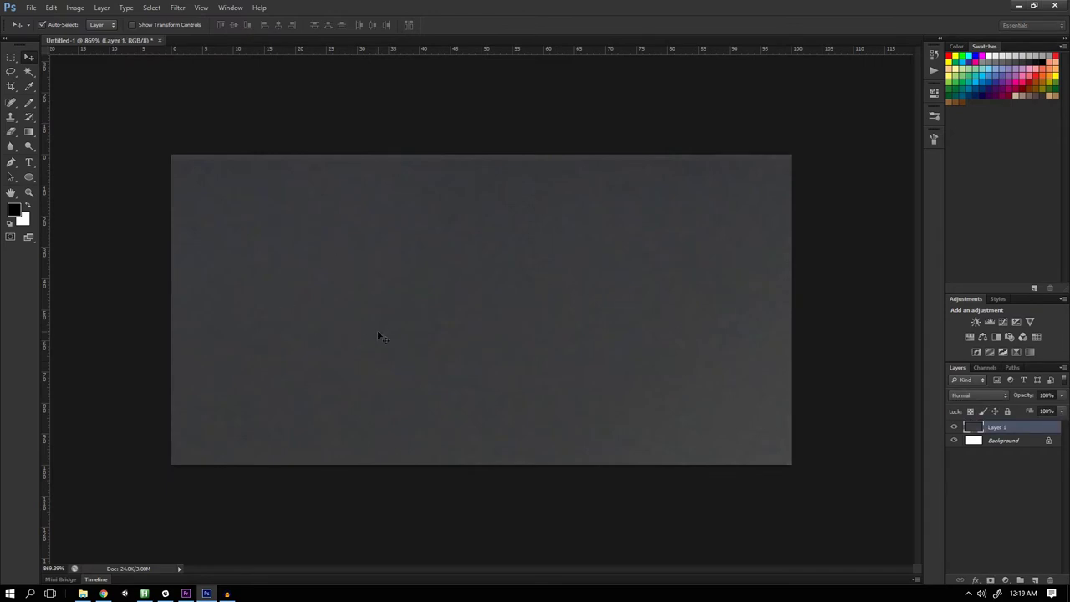
key(ctrl+t)
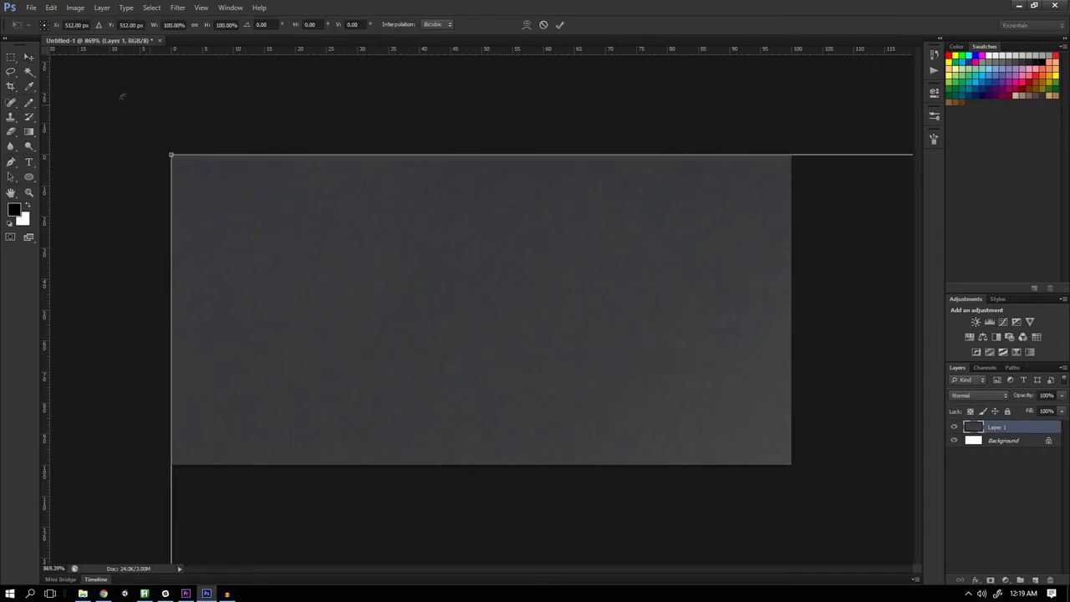
key(Escape)
click(51, 8)
mouse_move(91, 225)
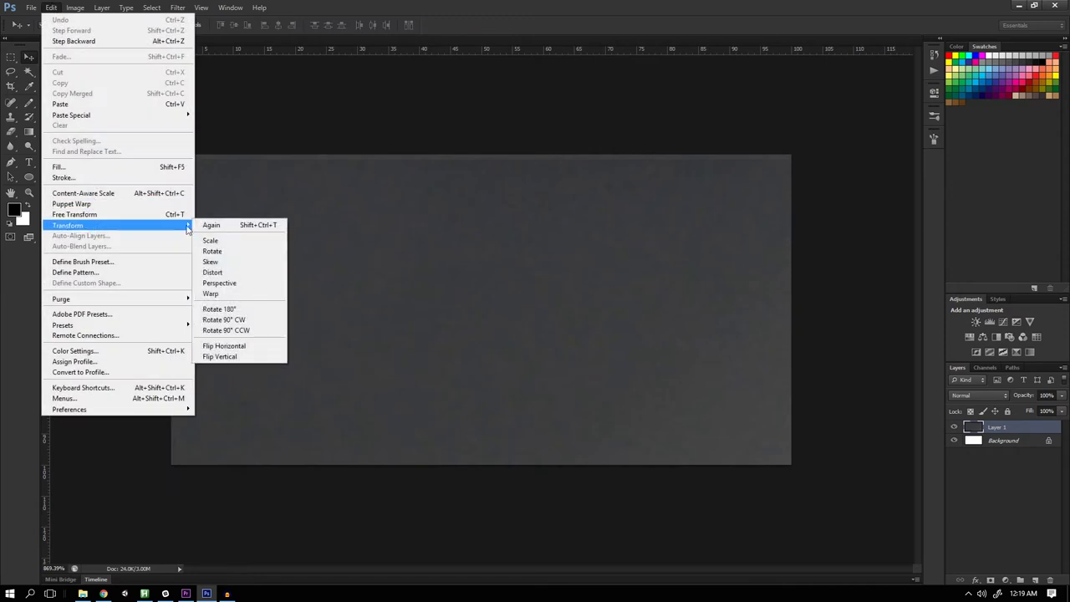
click(211, 239)
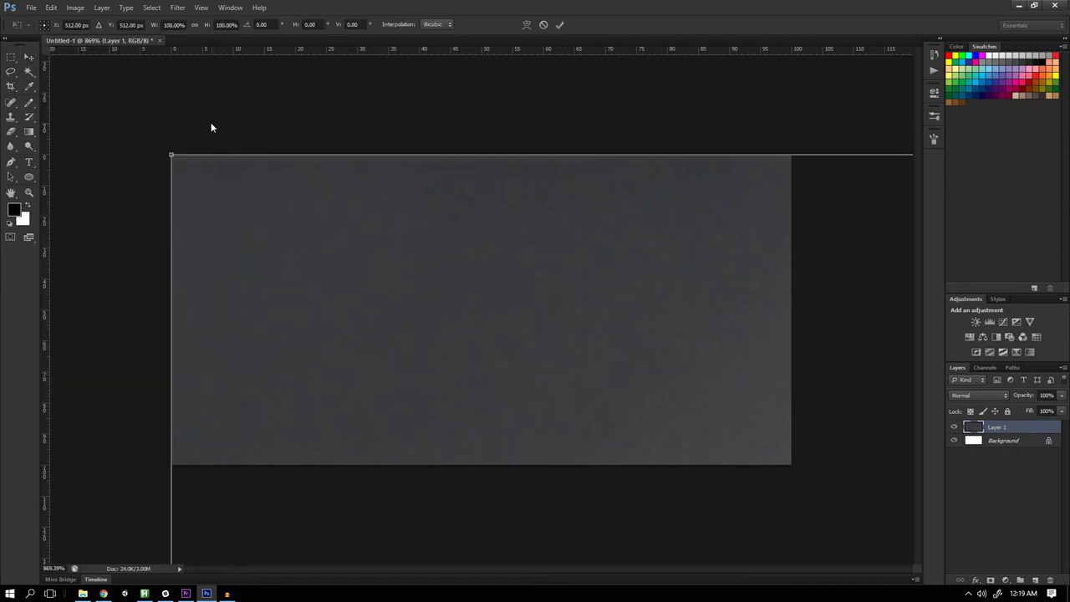
drag(171, 155, 238, 196)
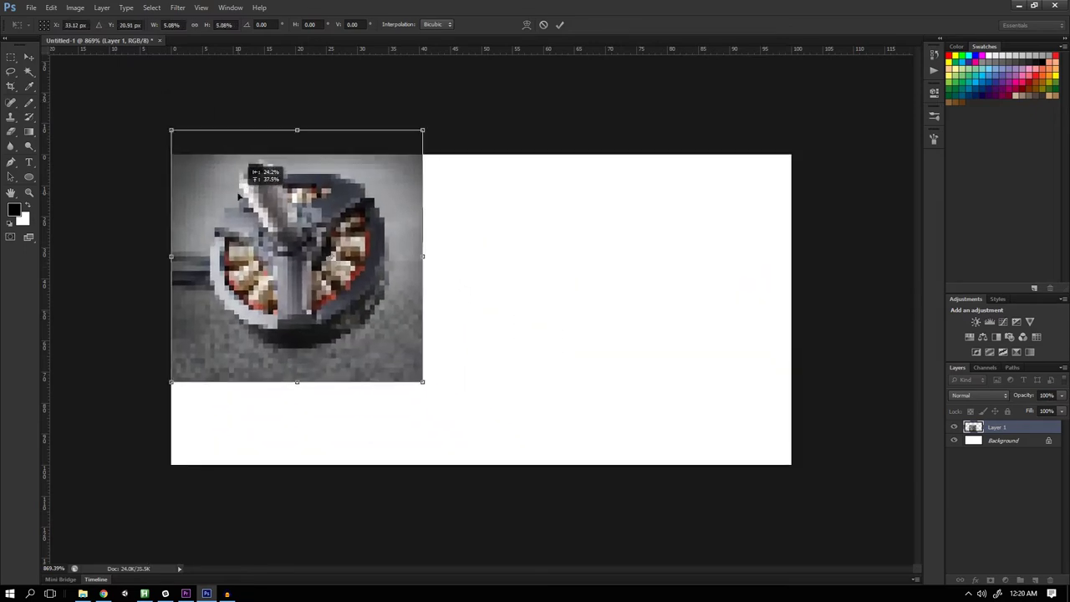
drag(422, 398, 900, 596)
drag(766, 143, 836, 71)
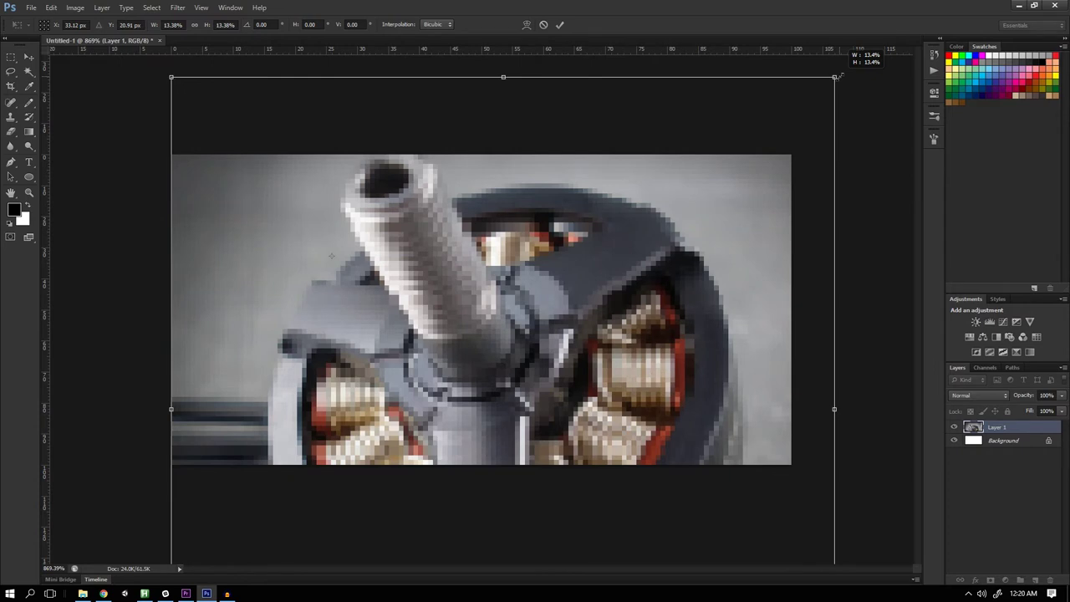
key(Return)
key(ctrl+0)
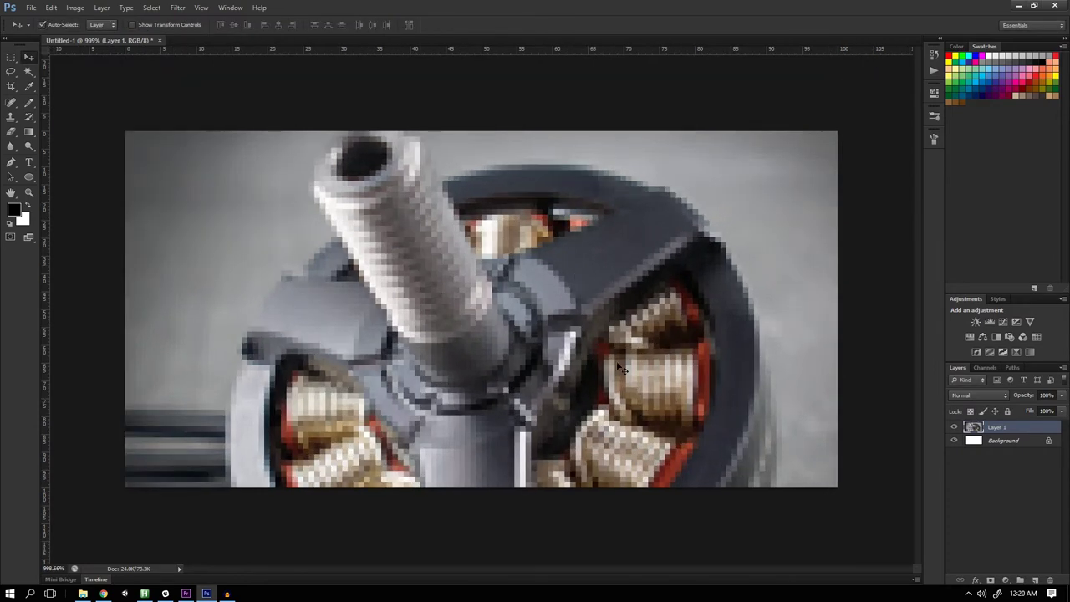
key(ctrl+1)
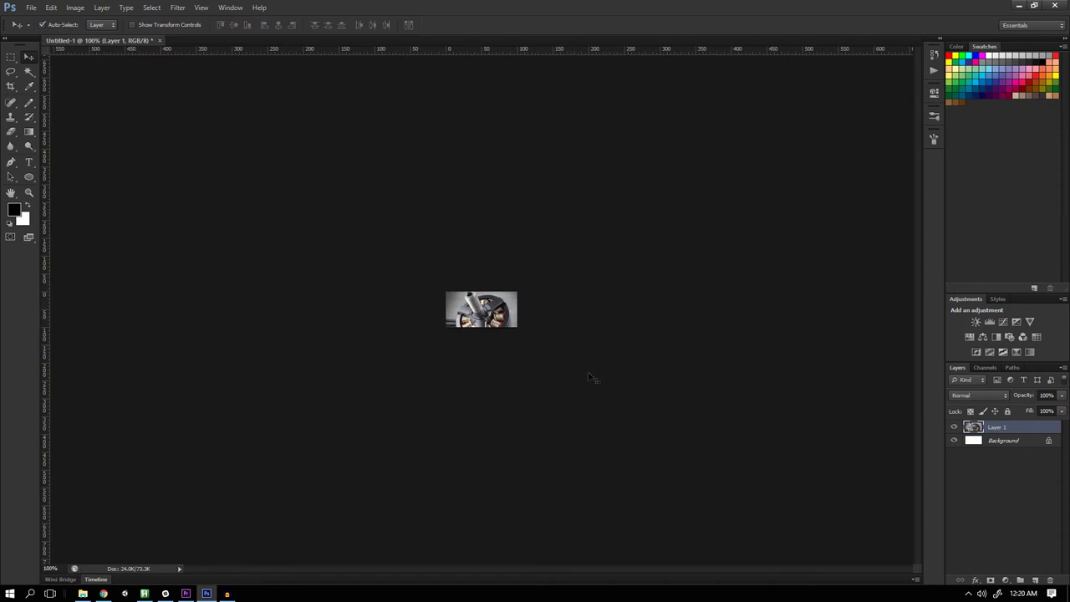
key(ctrl+0)
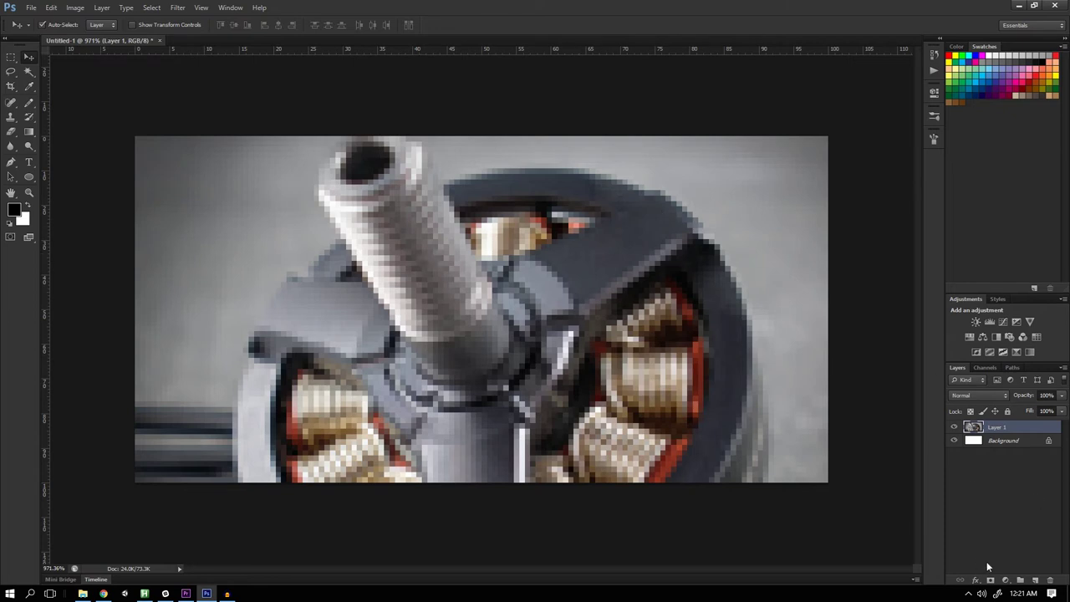
Step: Add a Black & White adjustment layer to turn the motor image grey
click(1005, 580)
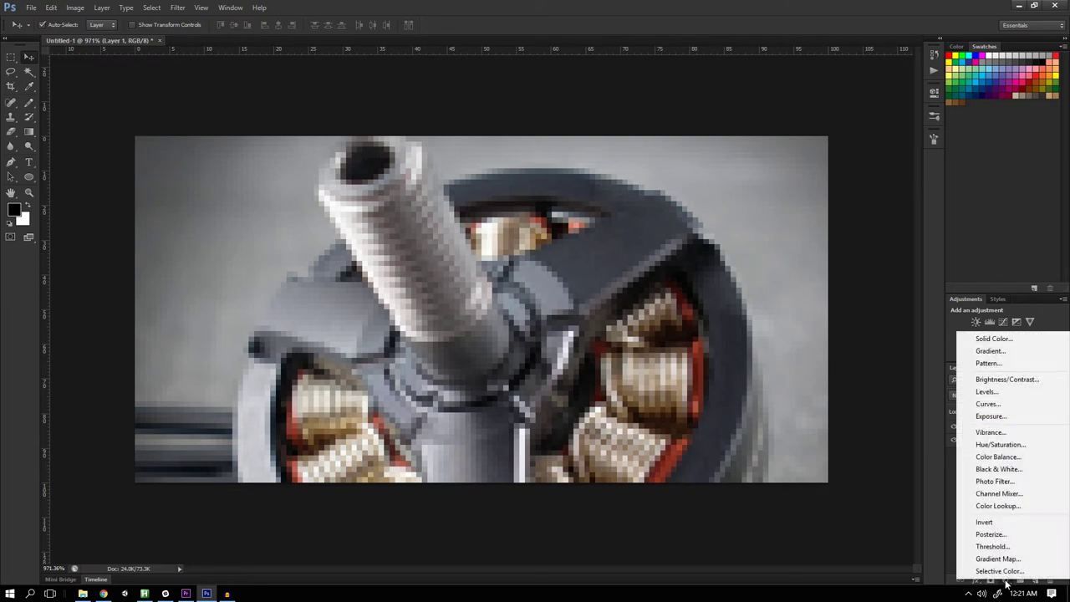
click(997, 469)
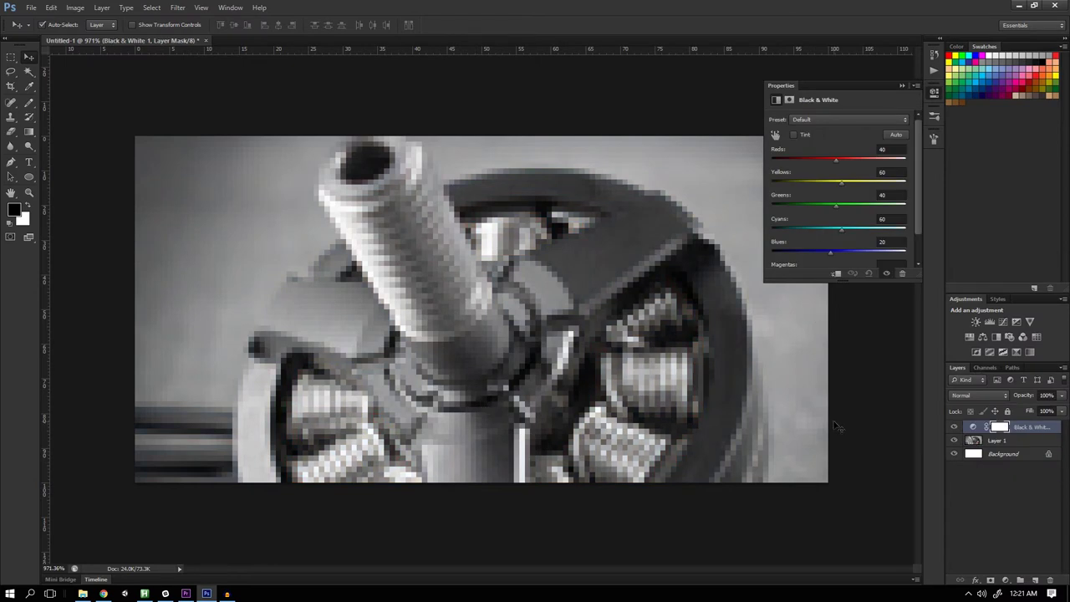
click(871, 507)
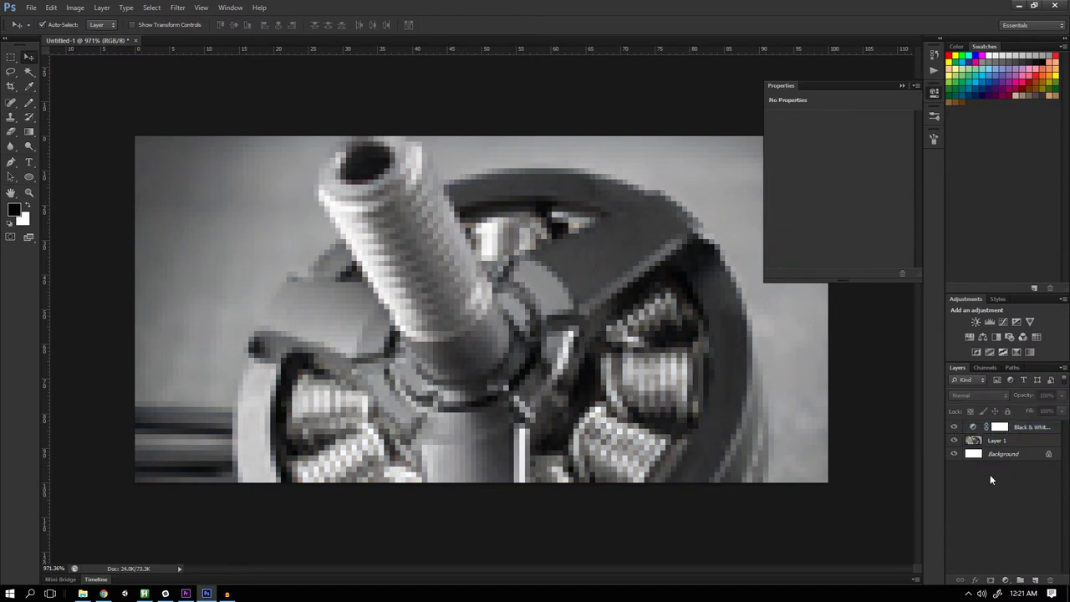
click(953, 429)
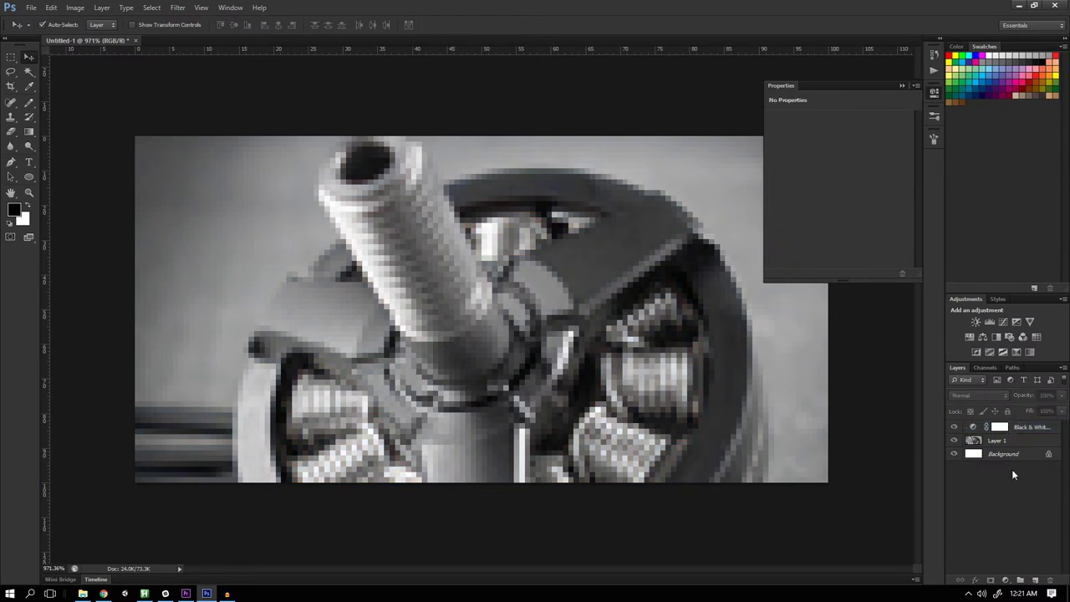
Step: Add a Posterize adjustment layer and set its Levels to 2
click(1007, 580)
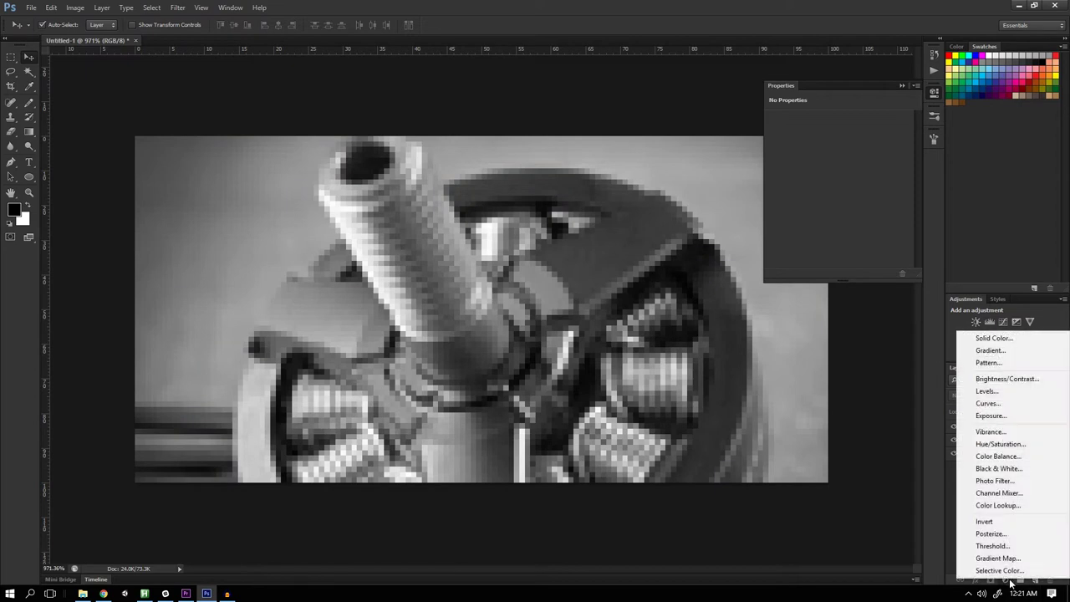
click(987, 535)
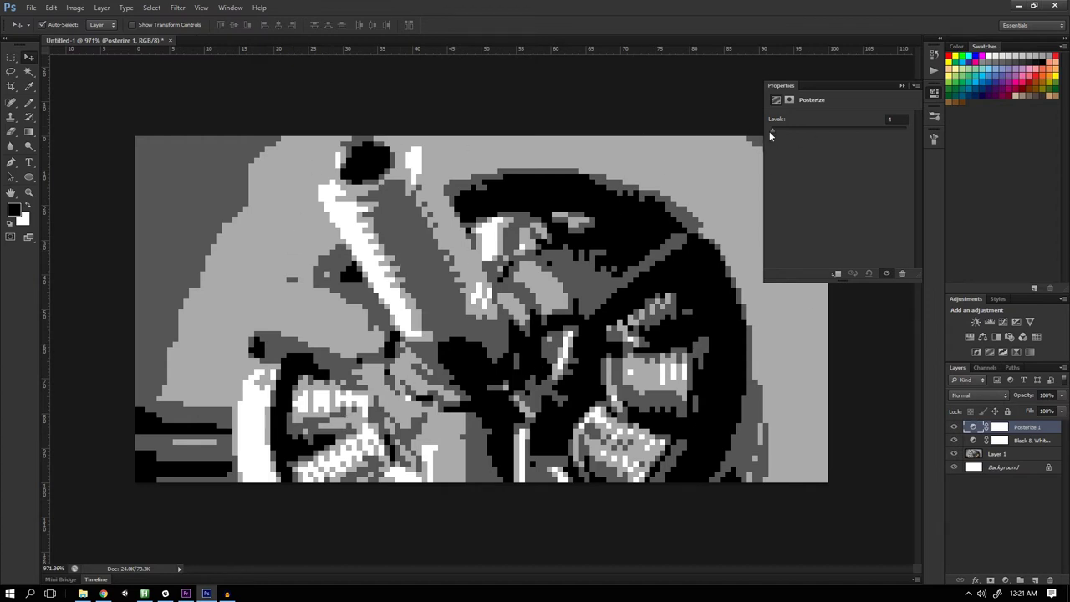
click(903, 118)
text(2)
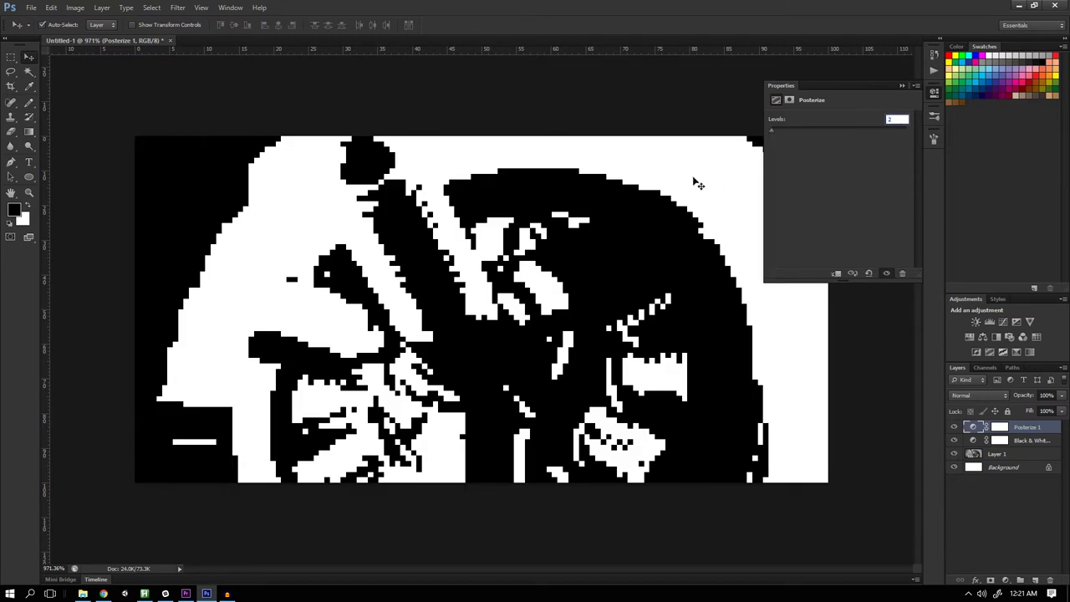
key(Return)
text(3)
key(Return)
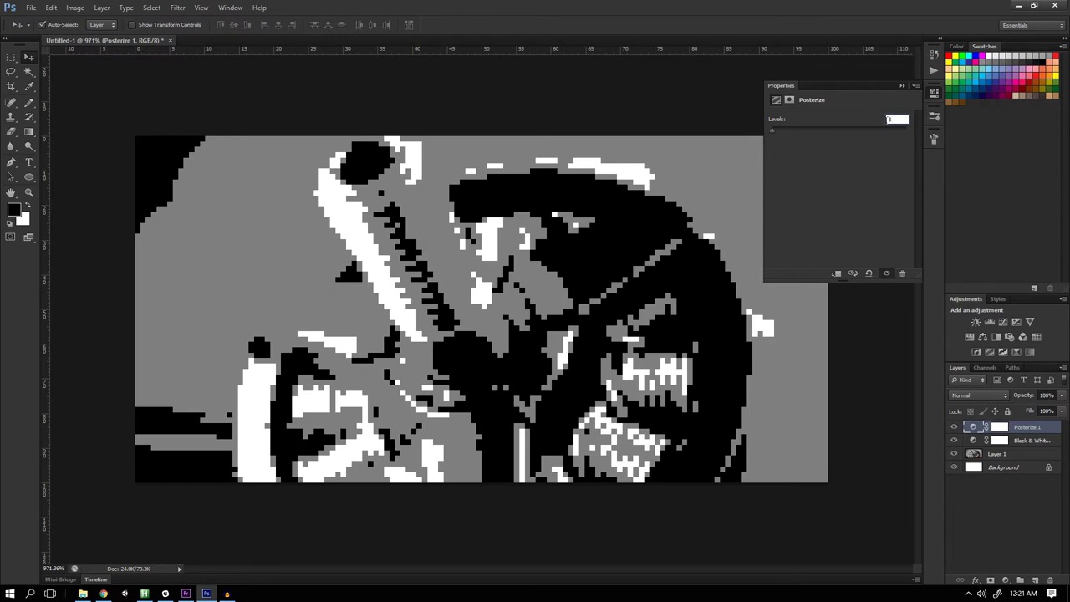
text(4)
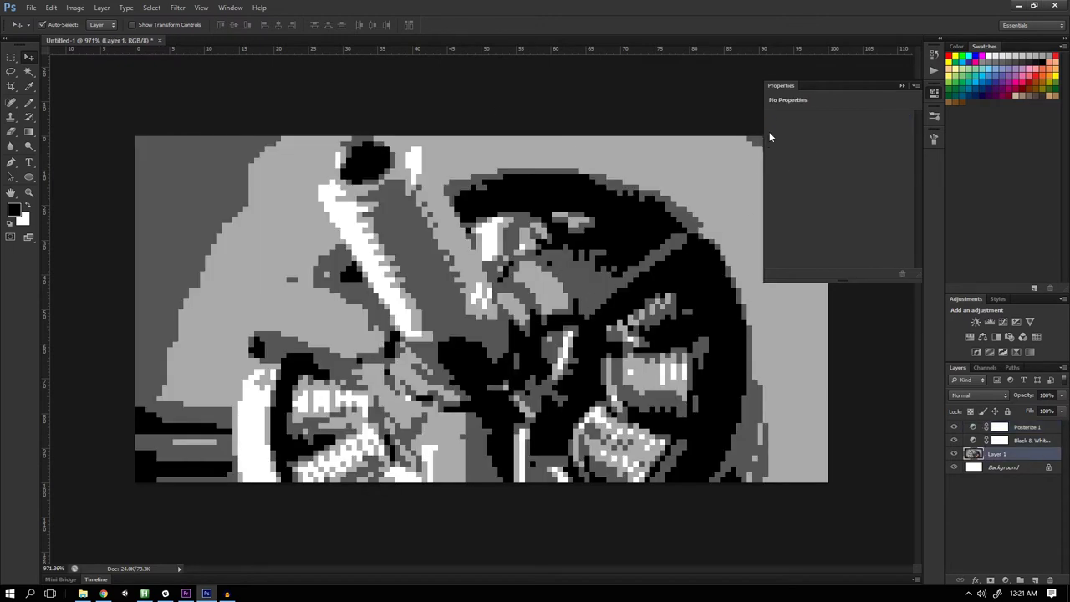
text(2)
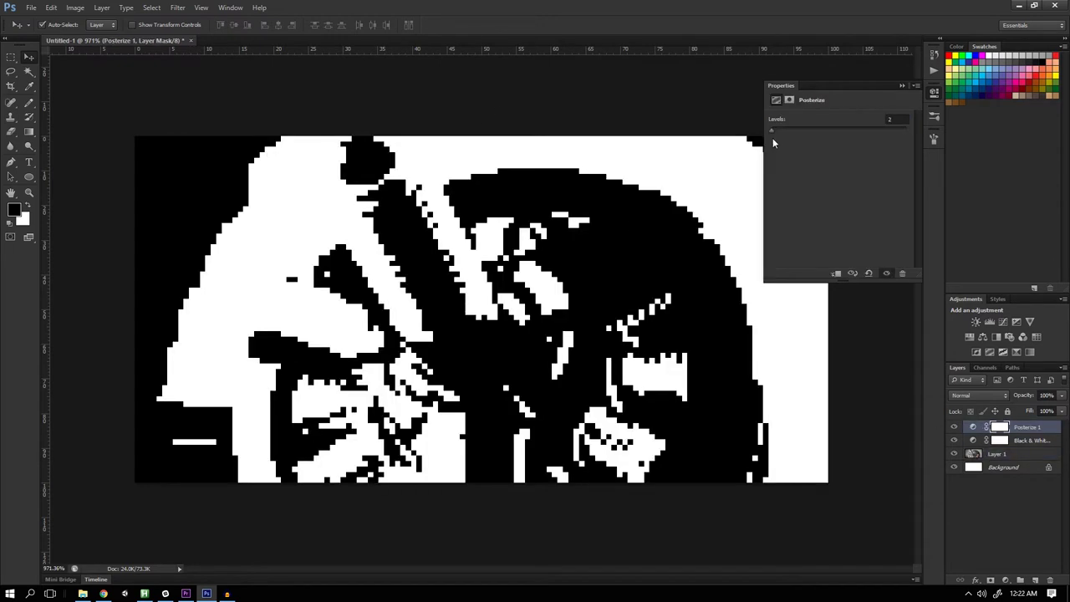
click(894, 119)
click(934, 92)
click(1018, 445)
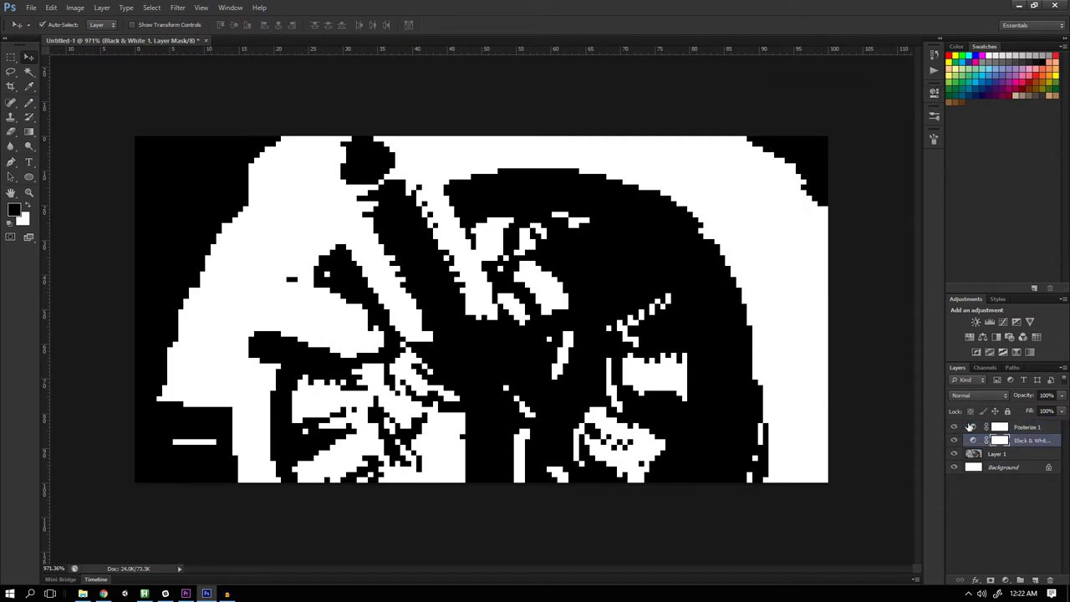
Step: Add a Levels adjustment above Black & White 1 with input levels 0, 1.15 and 221
click(1006, 580)
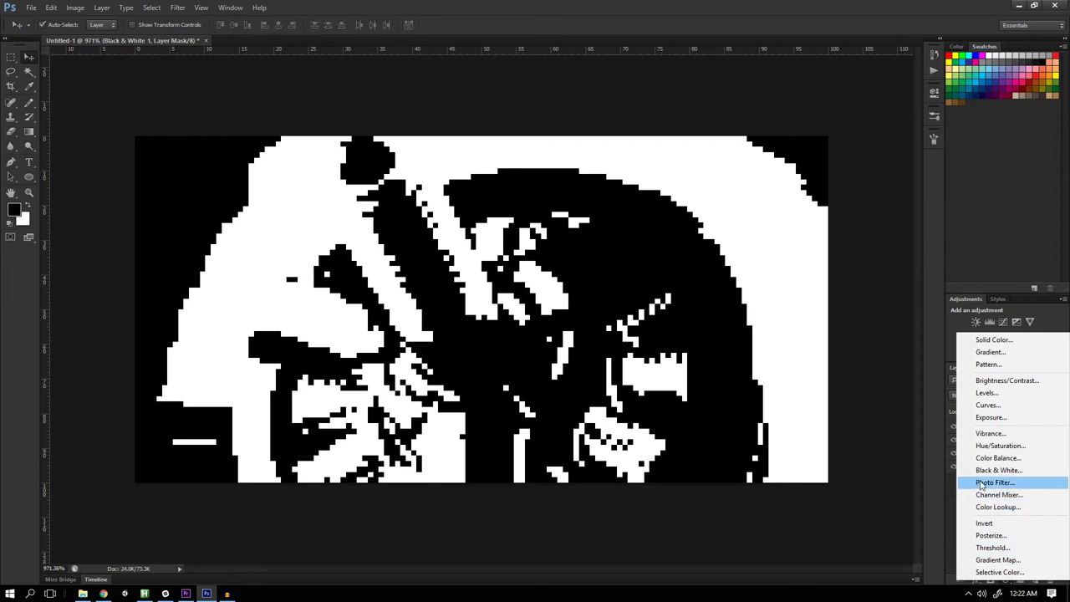
click(990, 393)
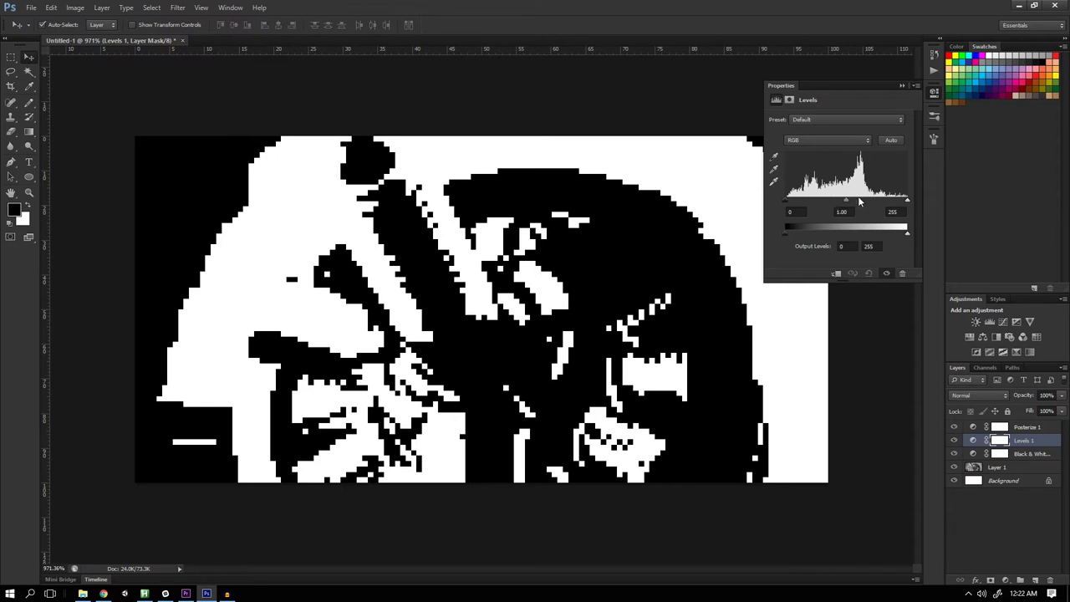
mouse_move(786, 202)
mouse_down()
mouse_move(817, 201)
mouse_move(785, 202)
mouse_up()
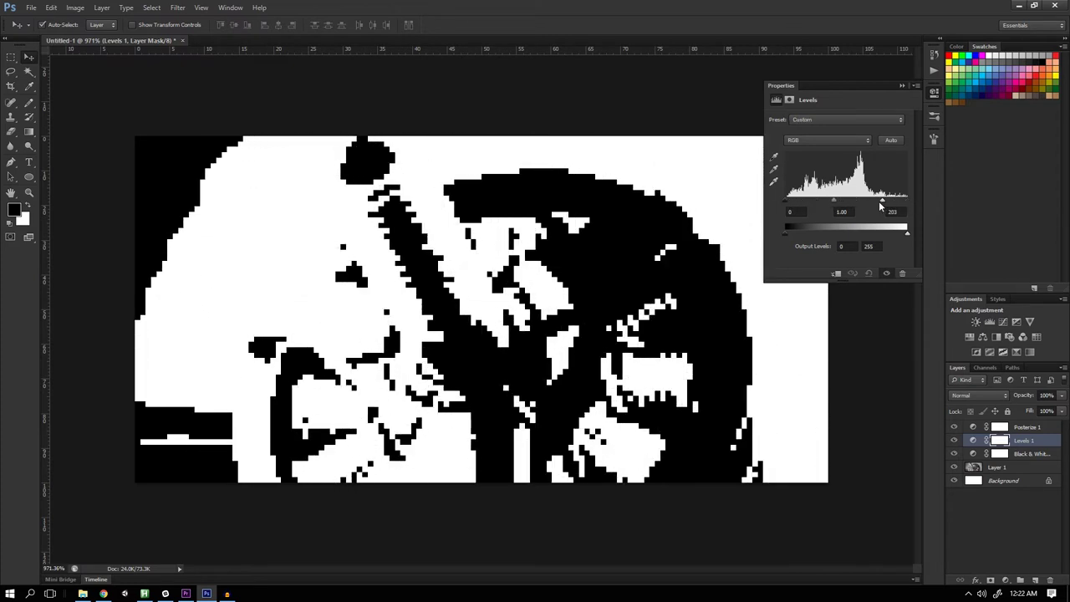
drag(879, 201, 931, 206)
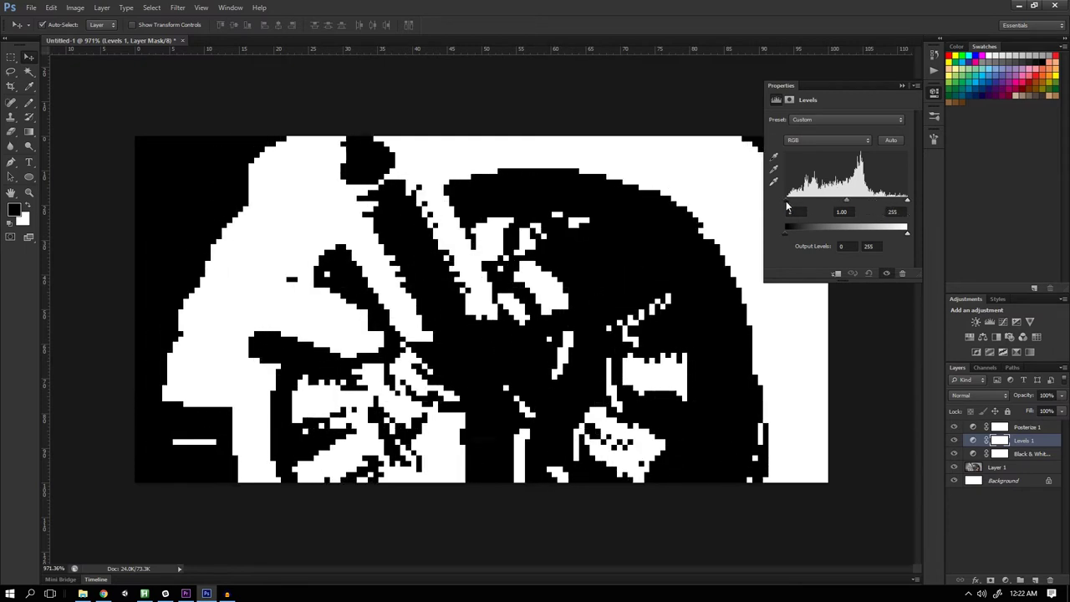
drag(786, 205, 847, 201)
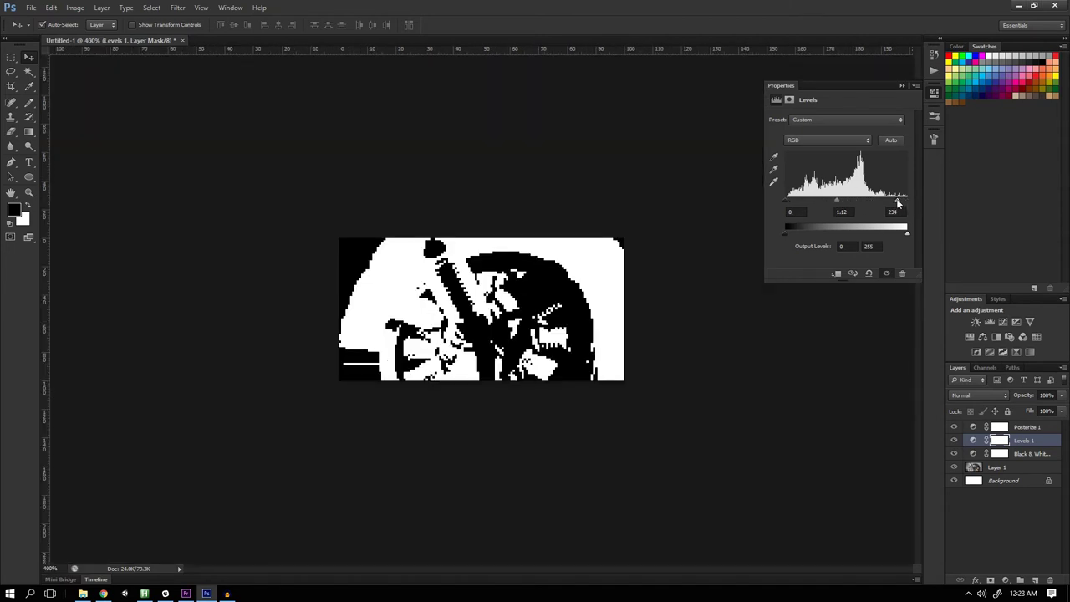
drag(898, 203, 823, 200)
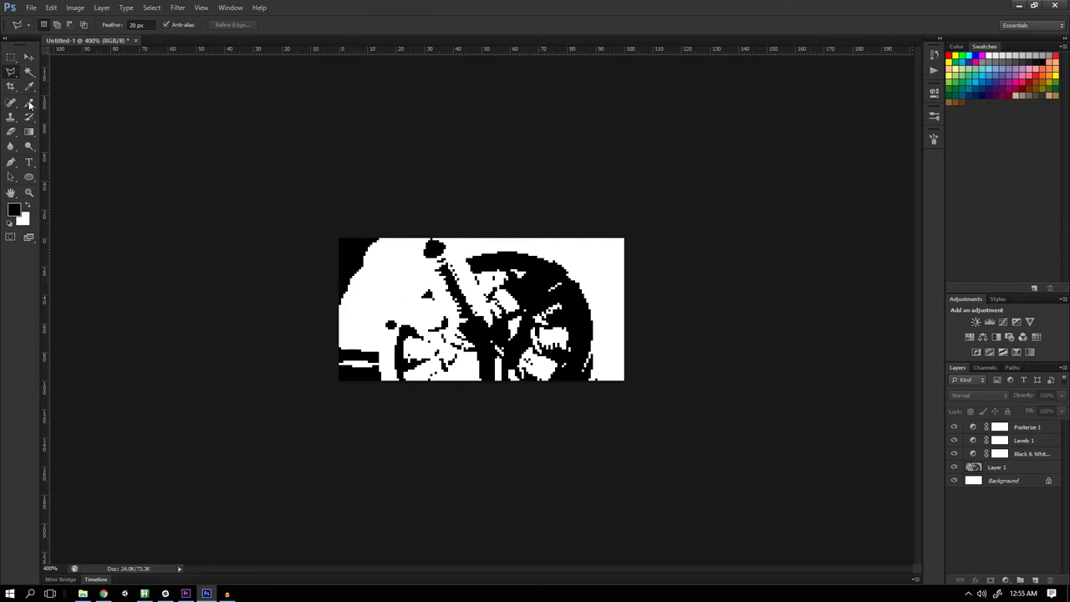
Step: With the Polygonal Lasso at feather 0, select the top-left corner and clear it to white on Layer 1
right_click(11, 73)
click(54, 86)
click(105, 27)
text(0)
key(Return)
click(409, 220)
click(317, 347)
double_click(320, 231)
click(1002, 469)
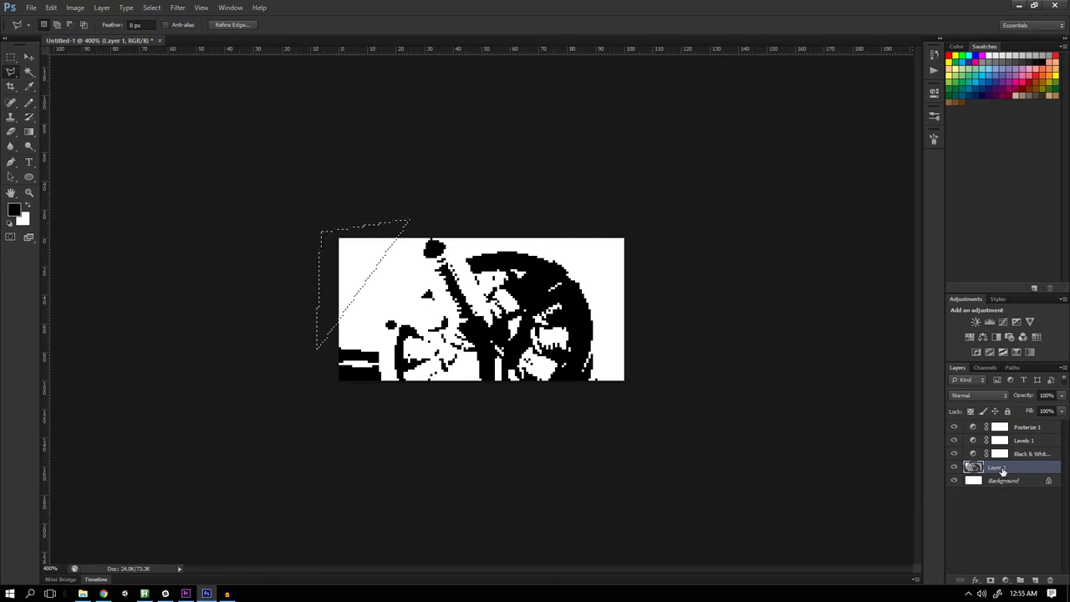
key(ctrl+d)
key(v)
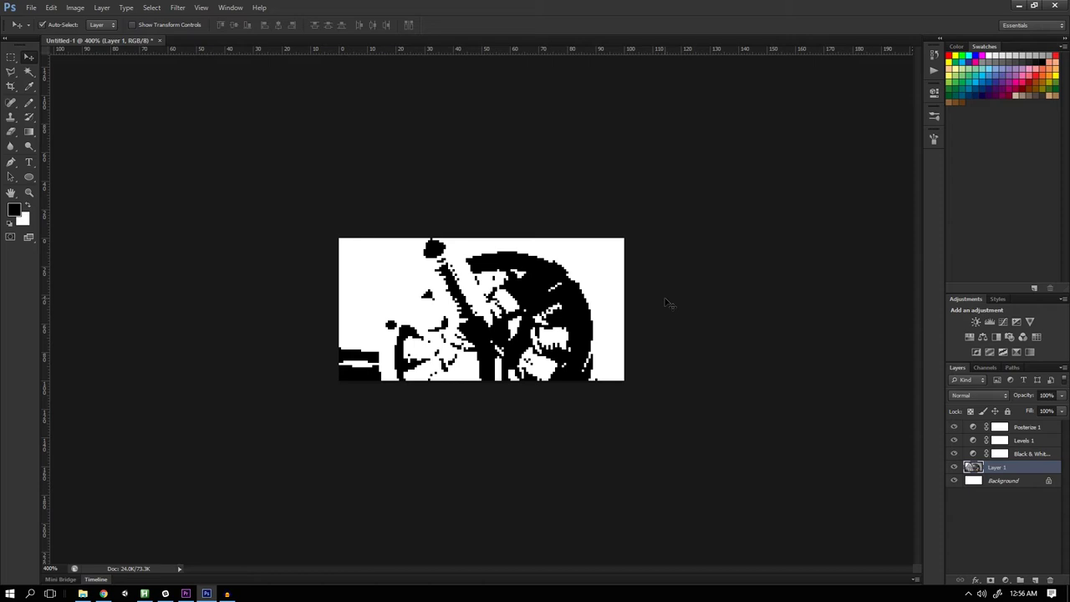
Step: Create a new 2×2 pixel white document
key(ctrl+n)
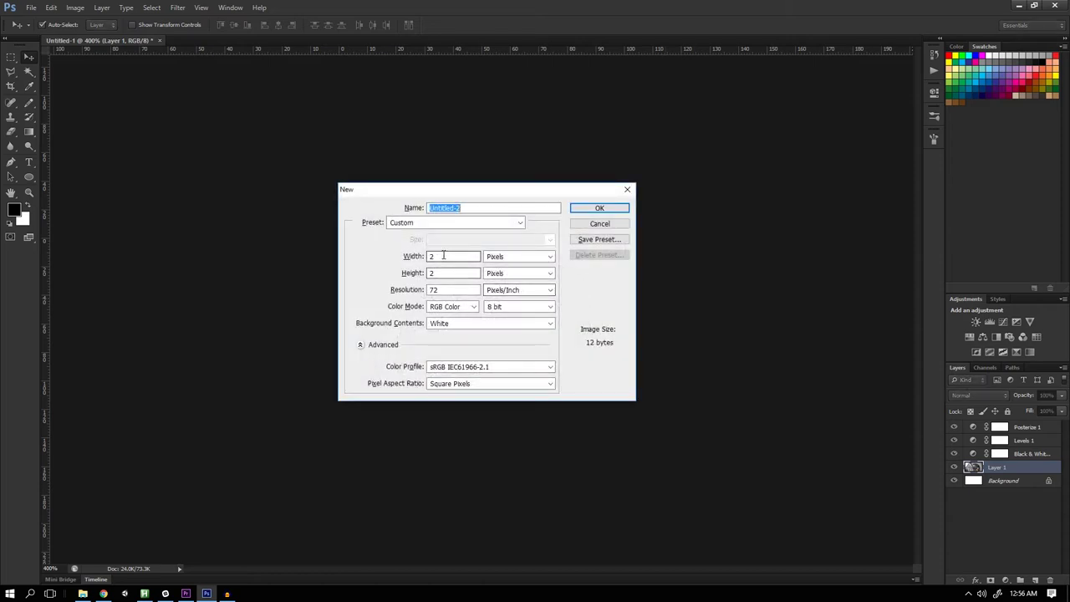
click(397, 259)
click(599, 207)
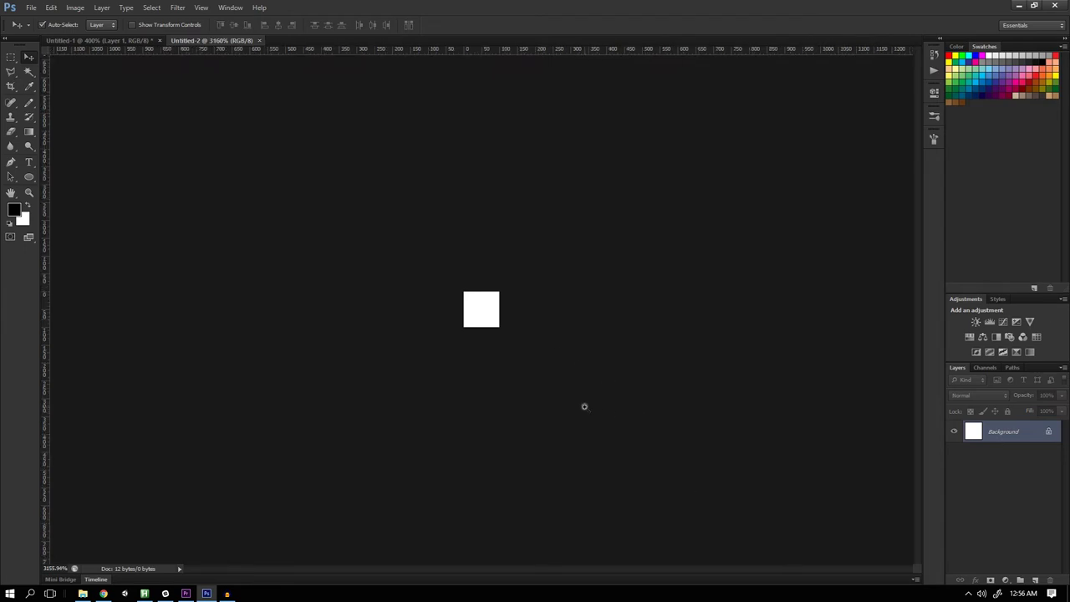
Step: Pencil the top-left and bottom-right pixels black to form a 2×2 checker
key(b)
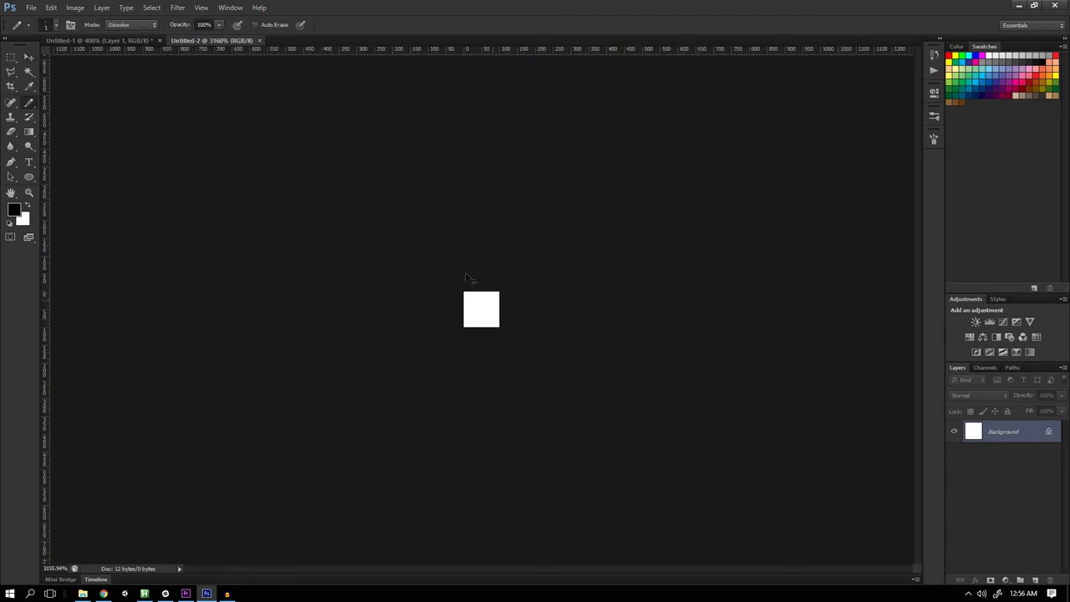
right_click(28, 103)
click(80, 114)
click(468, 298)
click(491, 319)
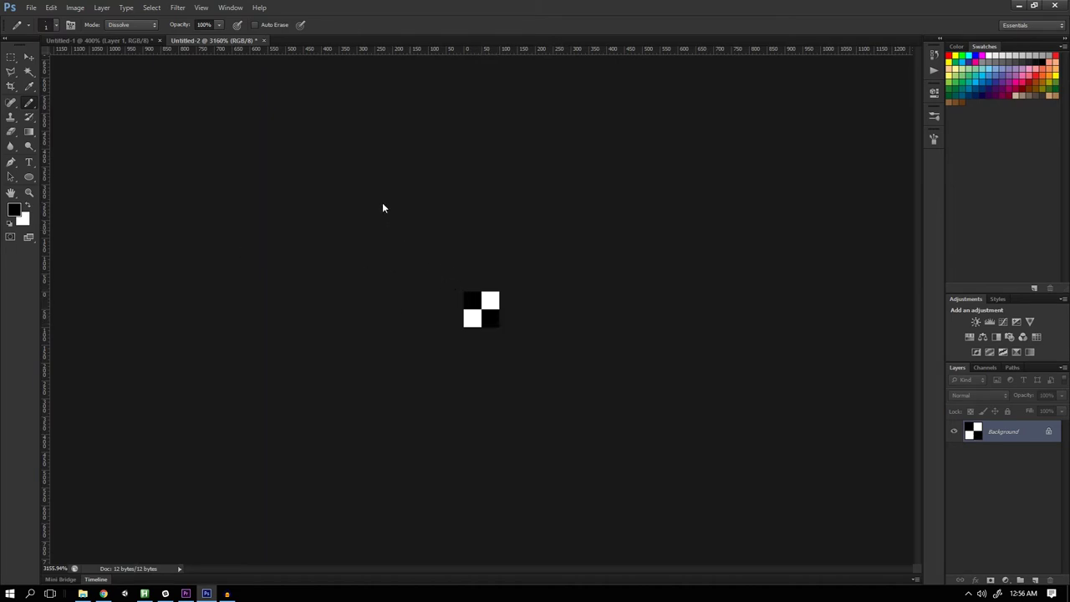
Step: Define the checker as a pattern named 'checker' and close the document without saving
click(51, 8)
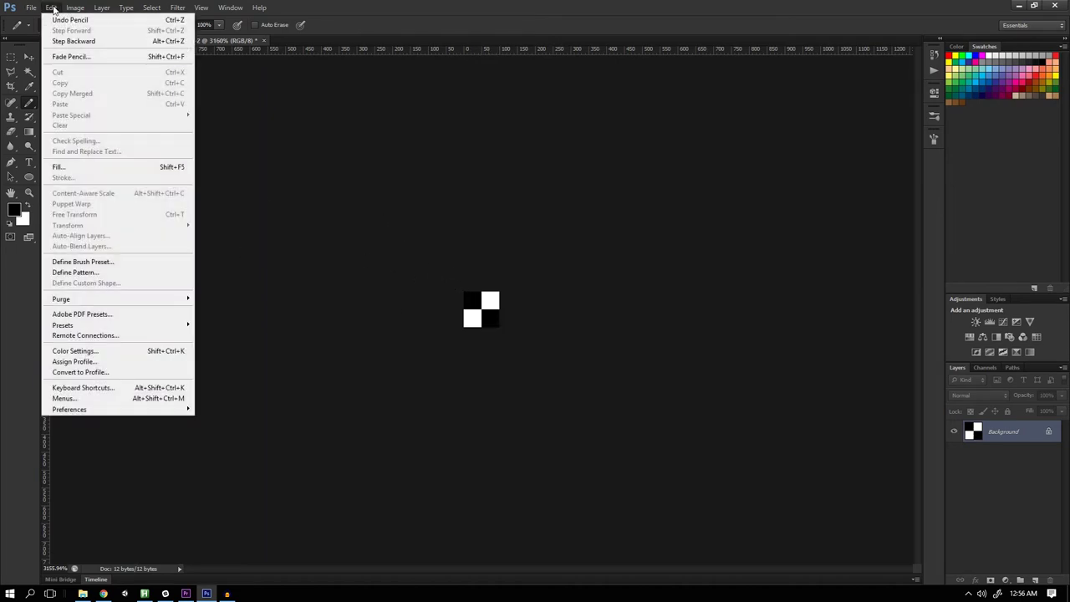
click(94, 269)
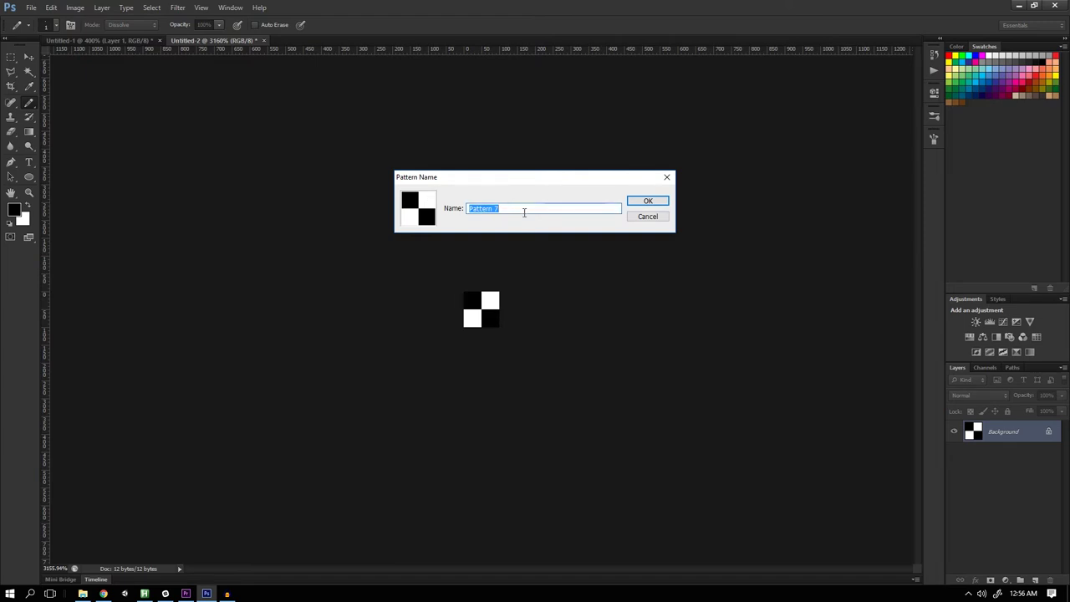
text(checker)
key(Return)
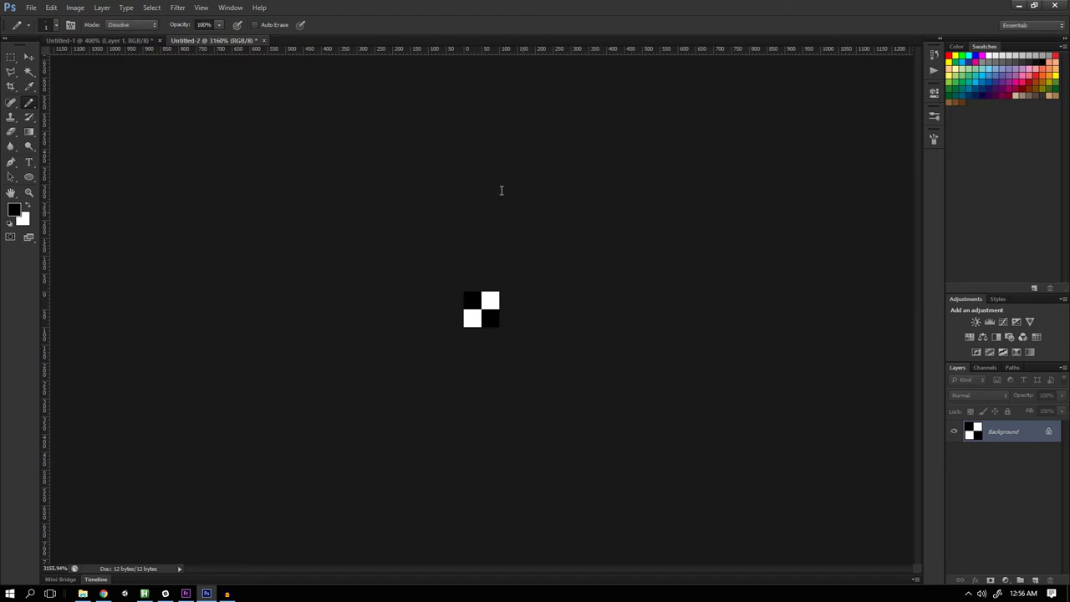
key(ctrl+w)
click(545, 226)
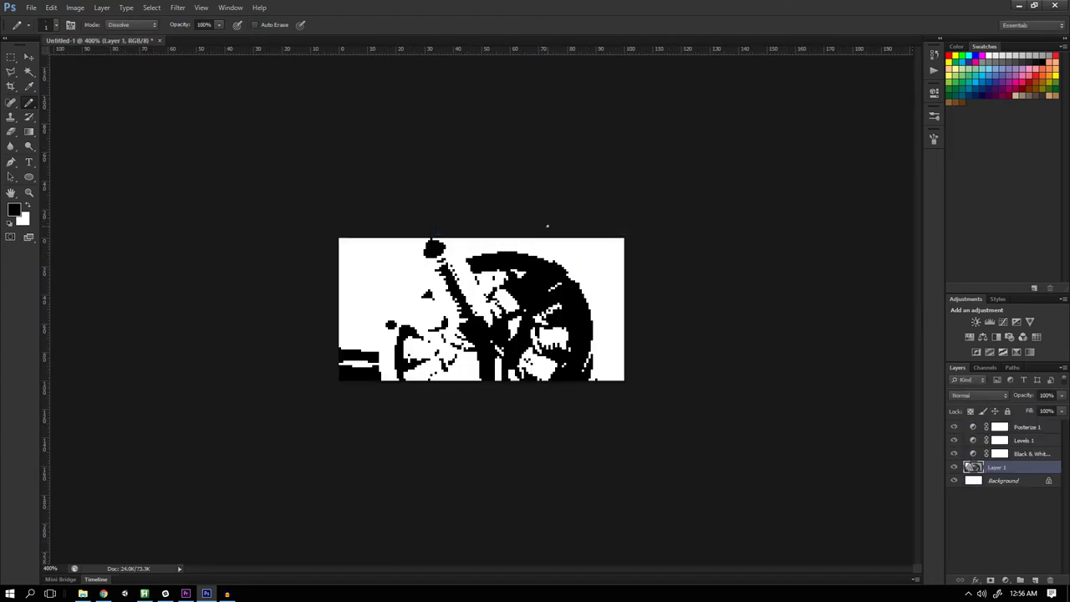
Step: Add a new Layer 2 and fill it with the checker pattern
click(1035, 580)
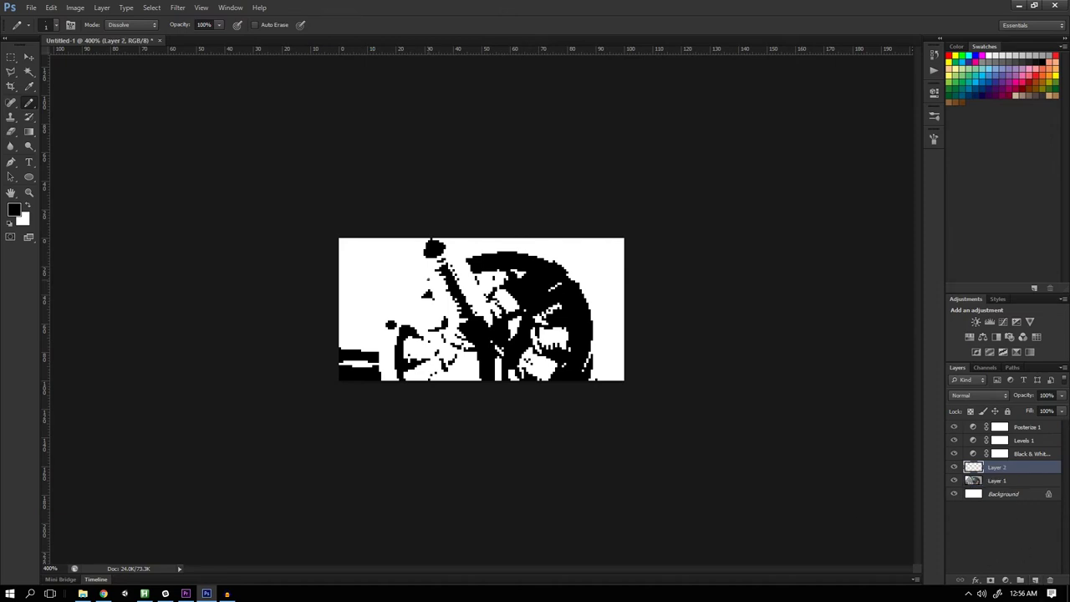
key(shift+F5)
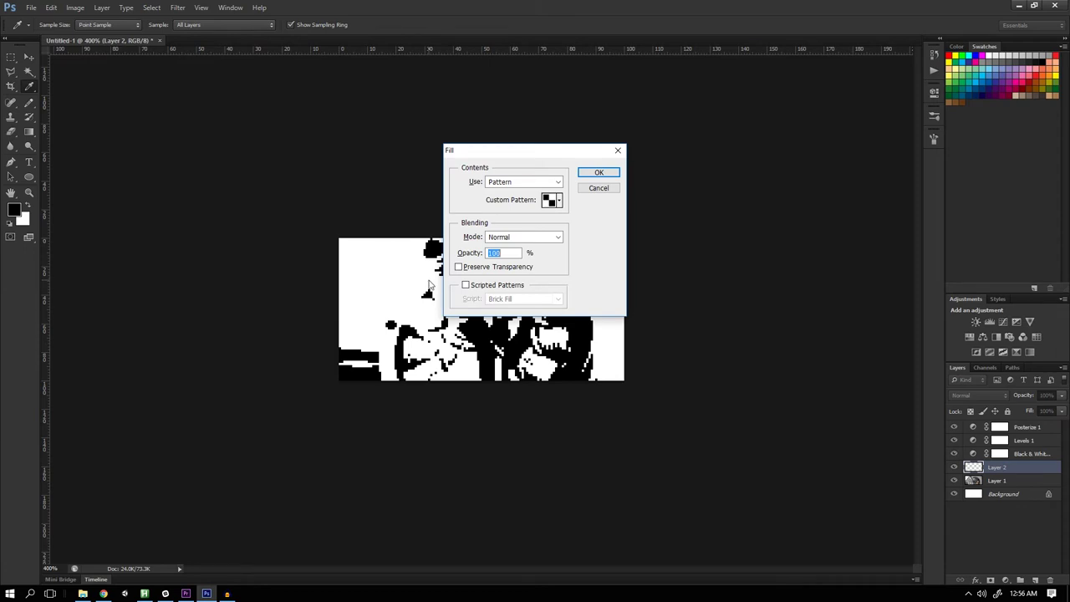
drag(473, 154, 440, 173)
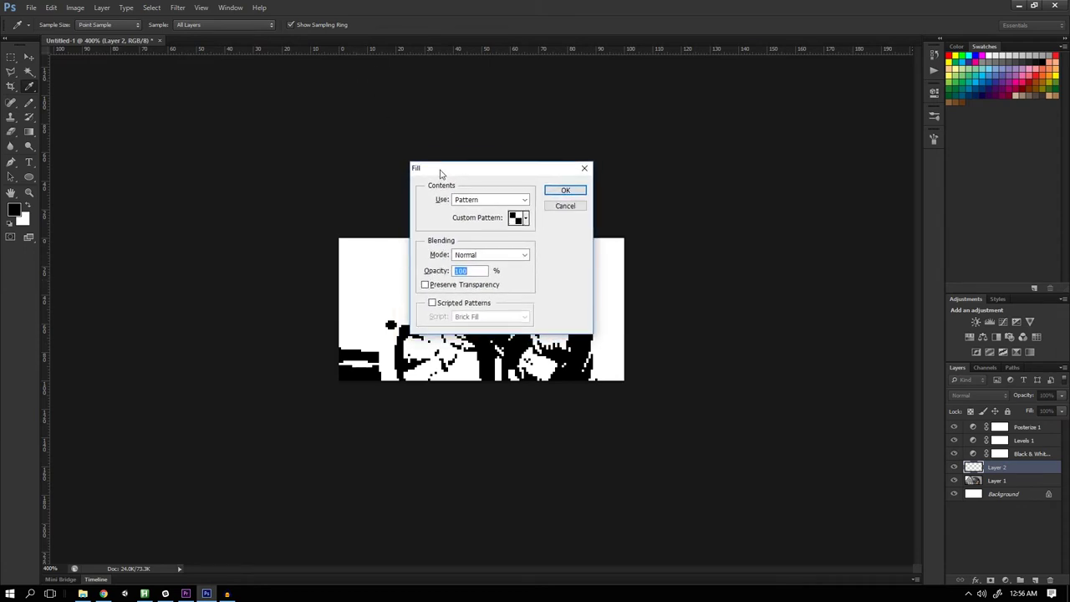
click(473, 202)
click(490, 242)
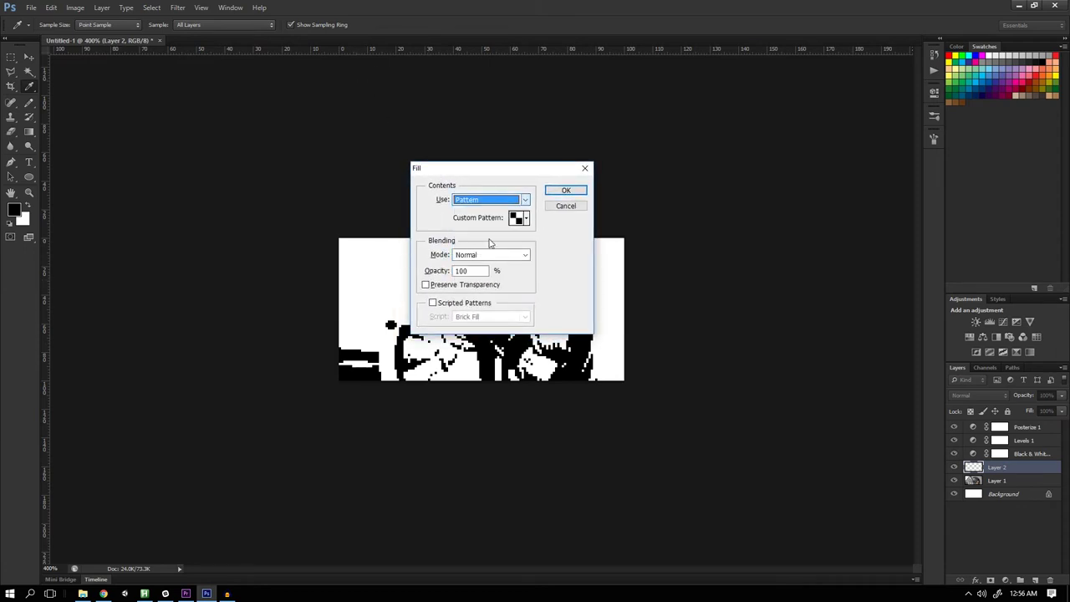
click(525, 218)
click(464, 278)
double_click(464, 278)
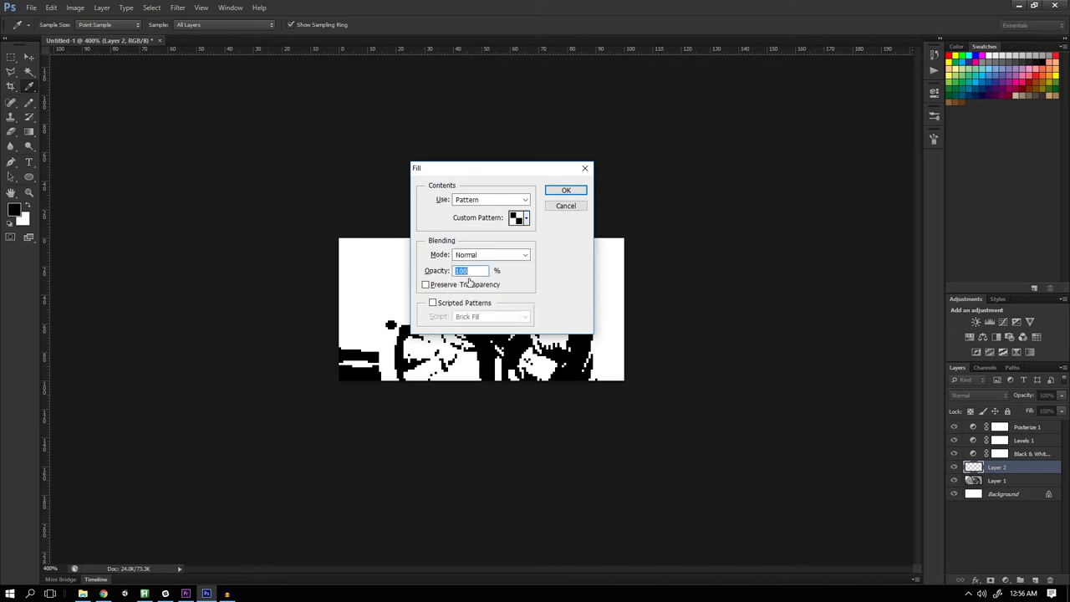
click(565, 190)
key(v)
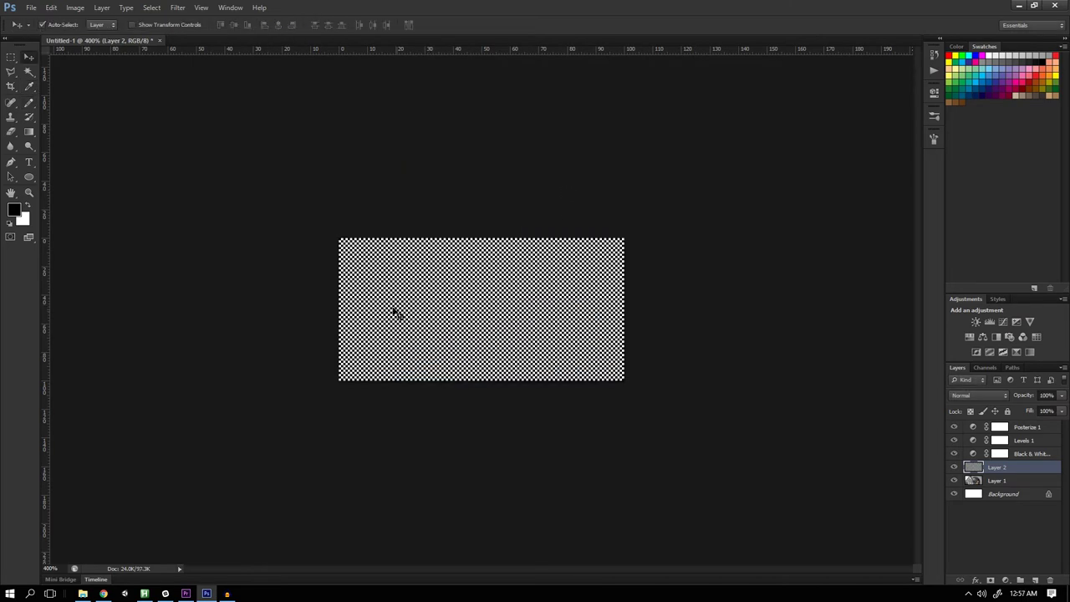
Step: Set Layer 2's blend mode to Overlay and its opacity to 17%
click(955, 467)
click(955, 467)
click(965, 397)
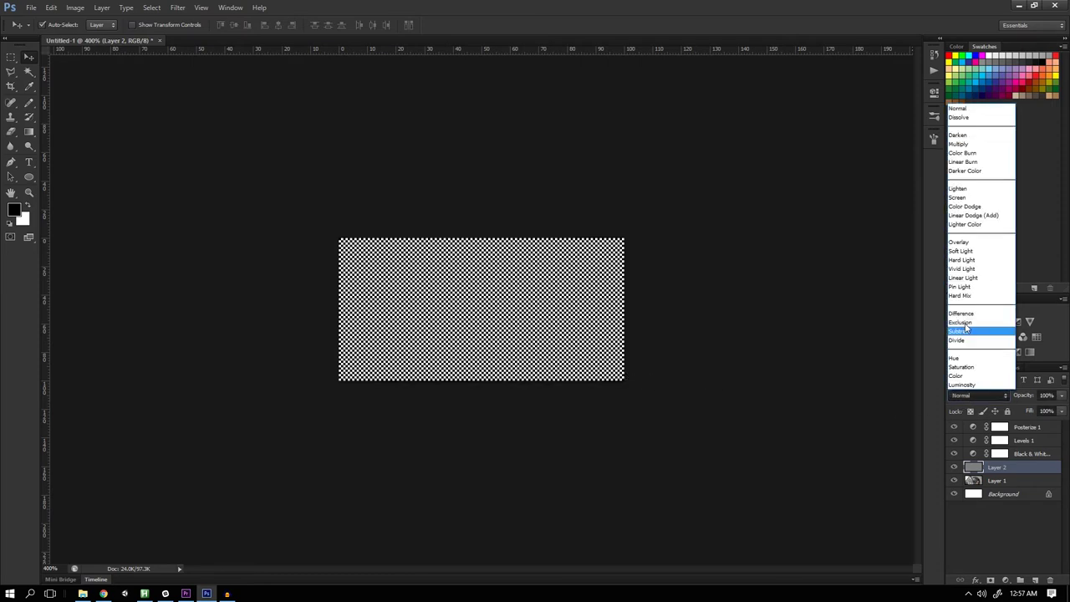
click(959, 245)
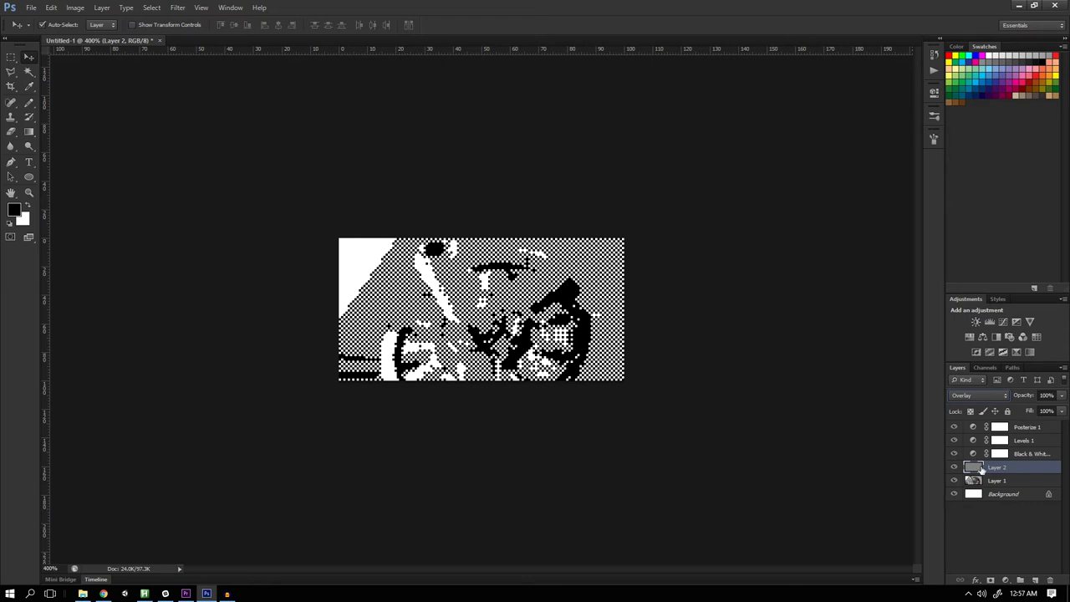
click(1062, 411)
drag(1051, 410, 1018, 408)
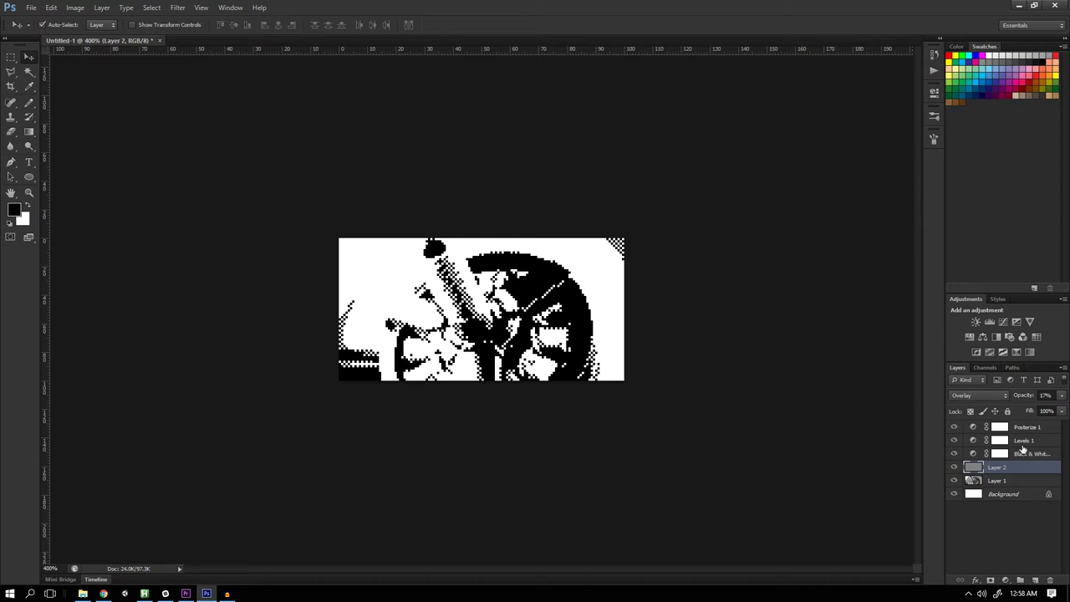
click(1020, 441)
Step: Change the Levels 1 midtone to 0.75 (0, 0.75, 221), then reselect Layer 2
click(1003, 427)
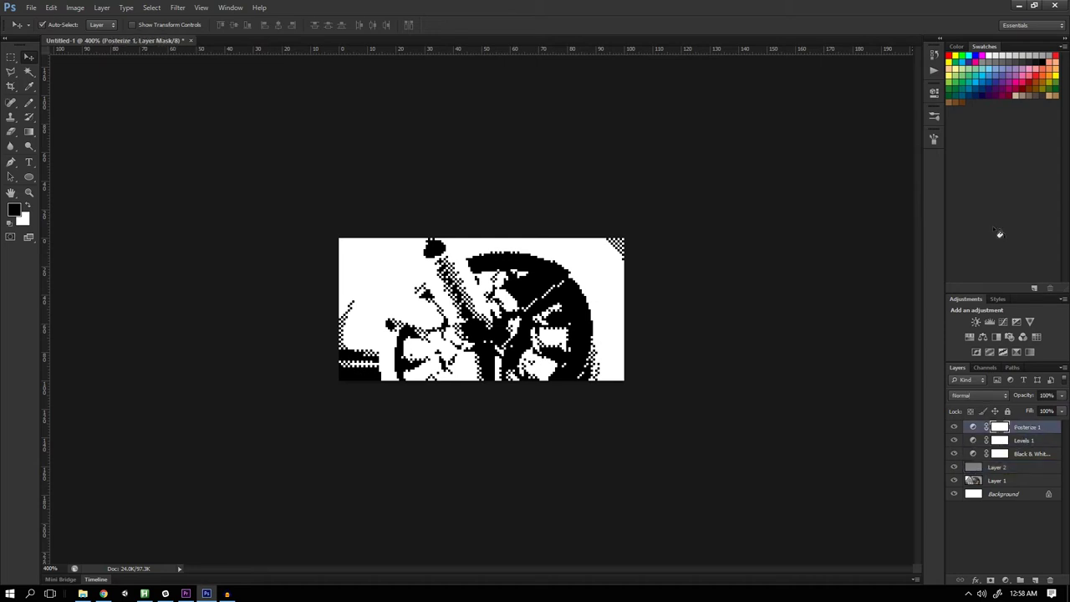
double_click(973, 428)
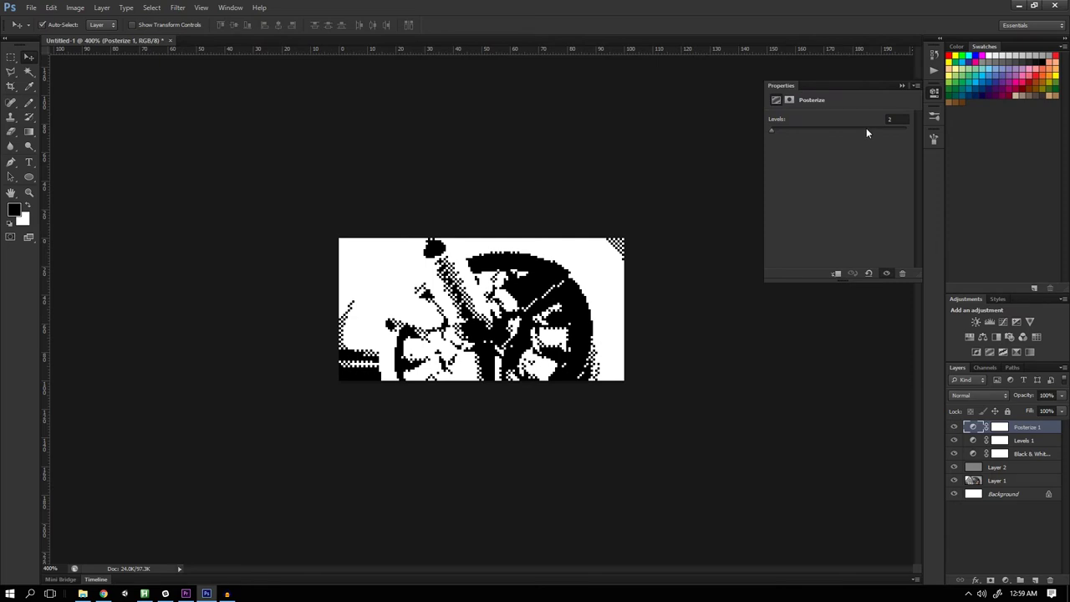
click(1003, 441)
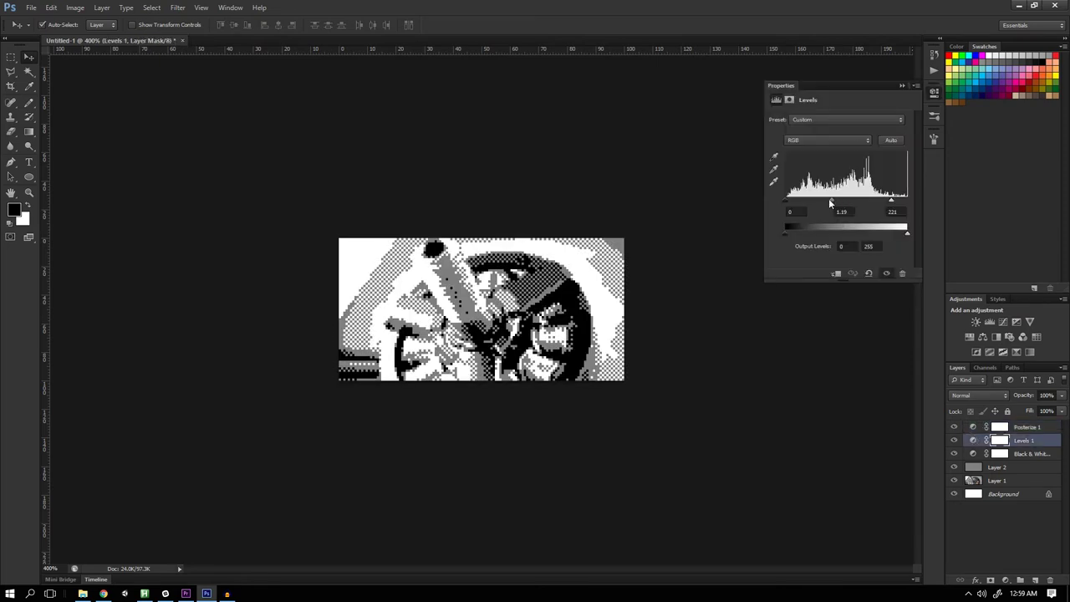
drag(830, 202, 846, 205)
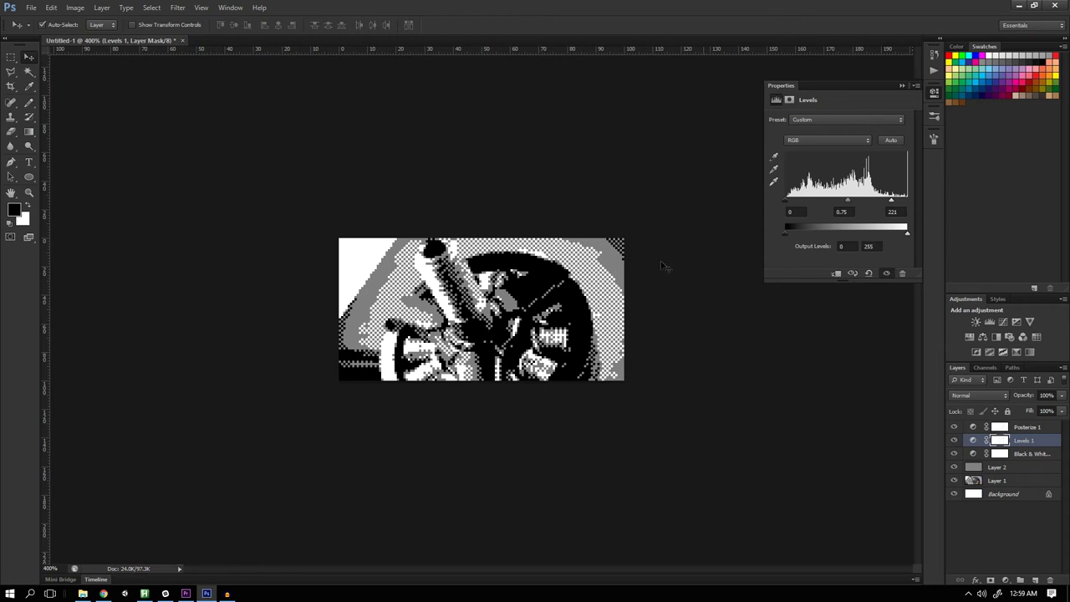
click(1001, 440)
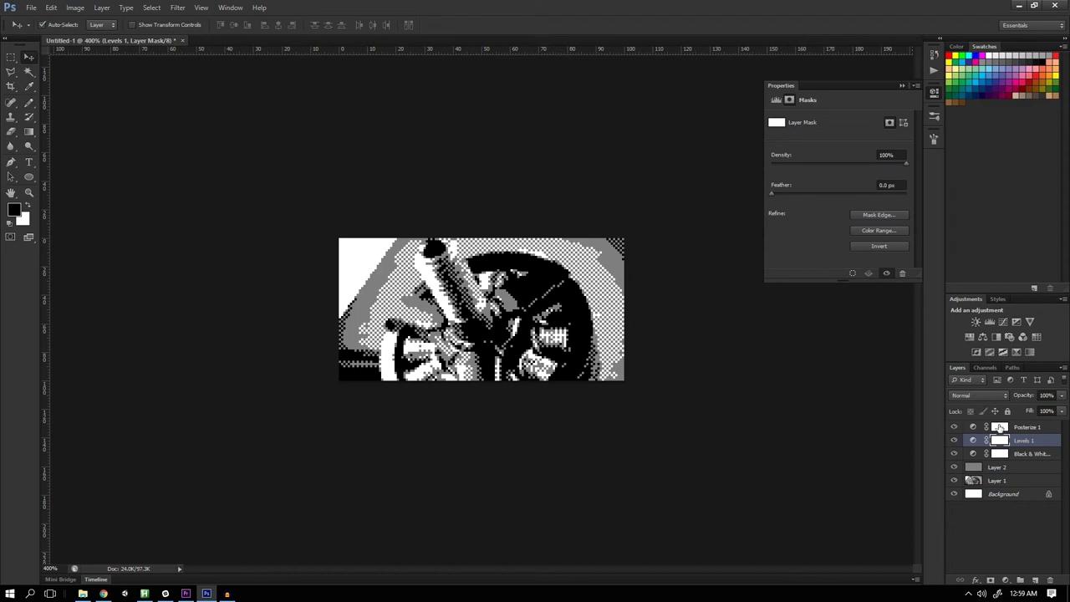
click(941, 99)
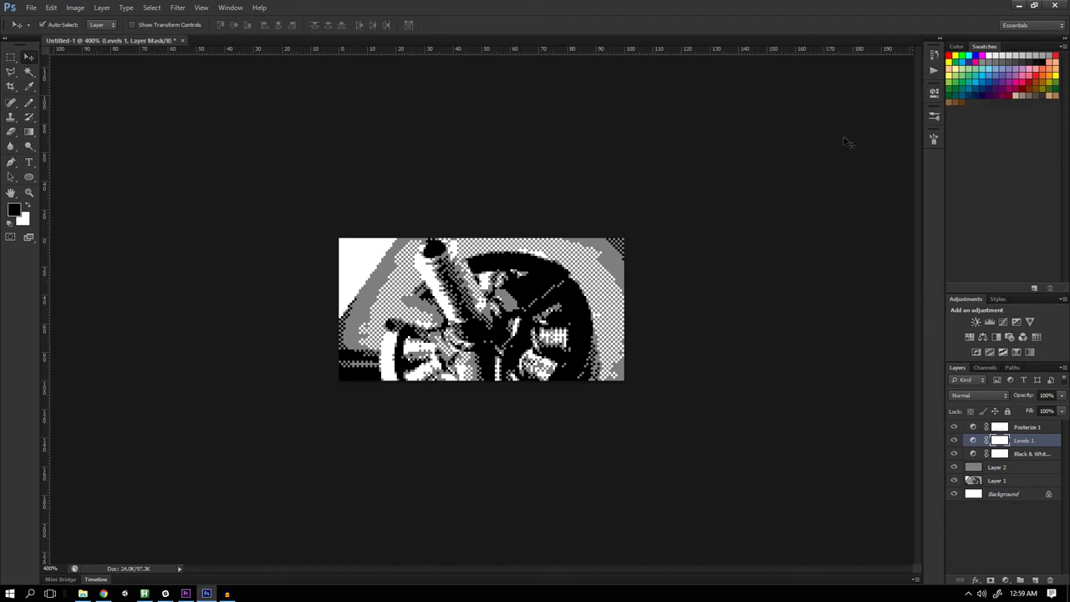
click(980, 469)
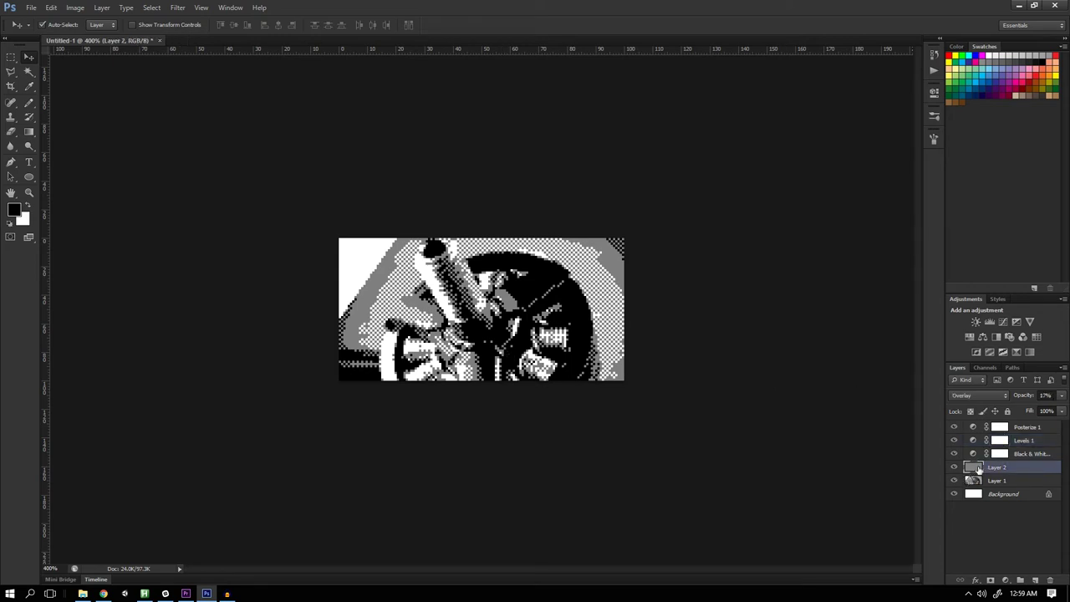
Step: Create a 6×6 px document and pencil a Greek-key spiral in black pixels
key(ctrl+n)
click(404, 261)
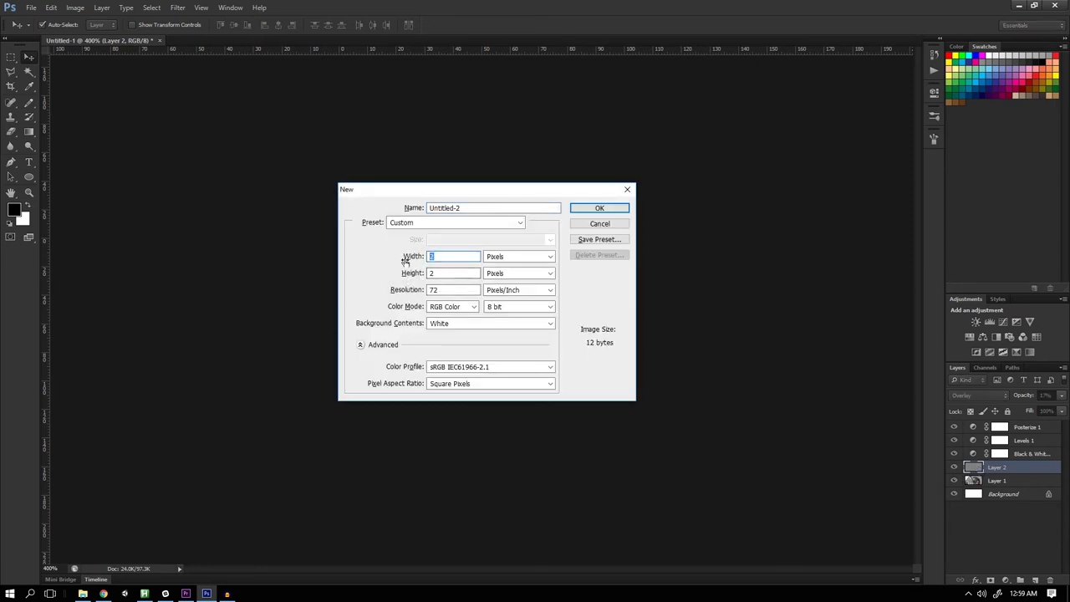
text(6)
key(Tab)
text(6)
key(Return)
key(ctrl+plus)
key(ctrl+plus)
key(ctrl+plus)
key(ctrl+plus)
key(ctrl+plus)
key(ctrl+plus)
key(ctrl+plus)
key(ctrl+plus)
key(ctrl+plus)
key(ctrl+plus)
key(ctrl+plus)
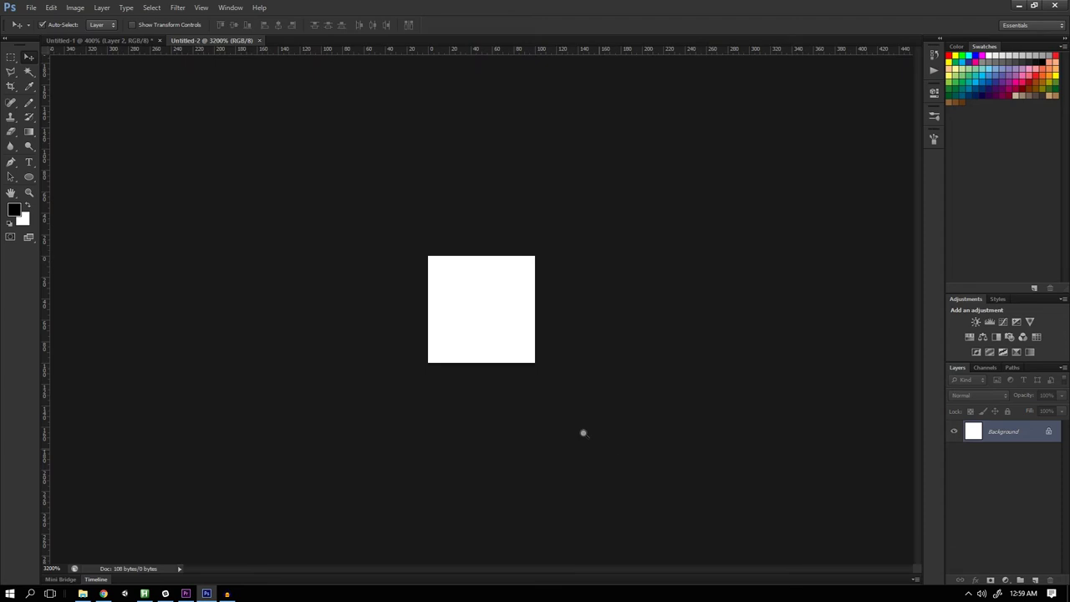
key(b)
mouse_move(421, 240)
mouse_down()
mouse_move(422, 311)
mouse_move(480, 330)
mouse_move(481, 265)
mouse_move(460, 259)
mouse_move(446, 270)
mouse_move(449, 296)
mouse_up()
Step: Define the spiral as a pattern and close its document without saving
click(51, 8)
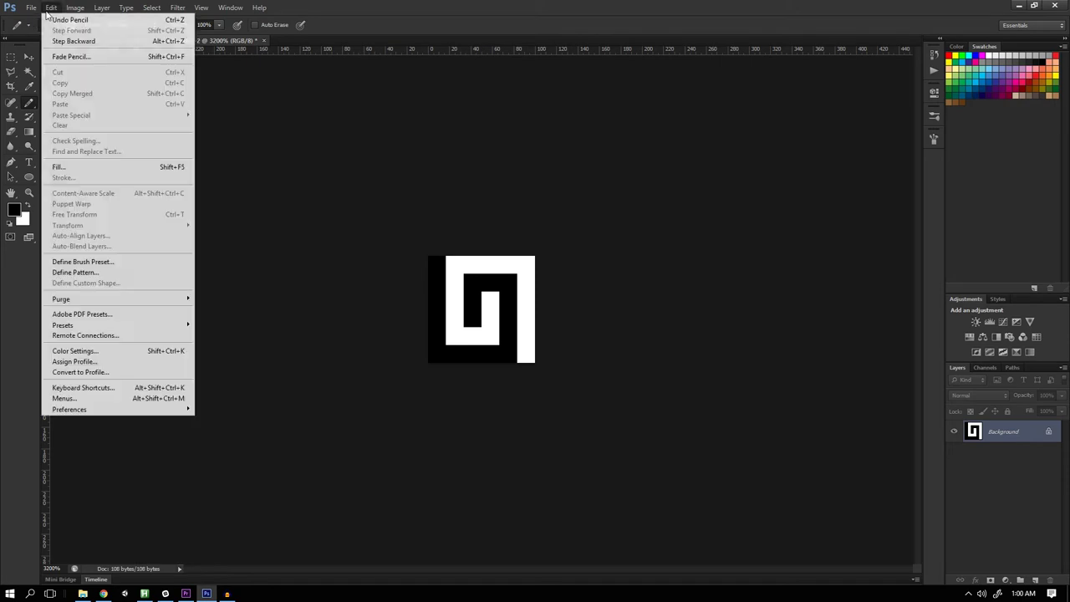
click(95, 273)
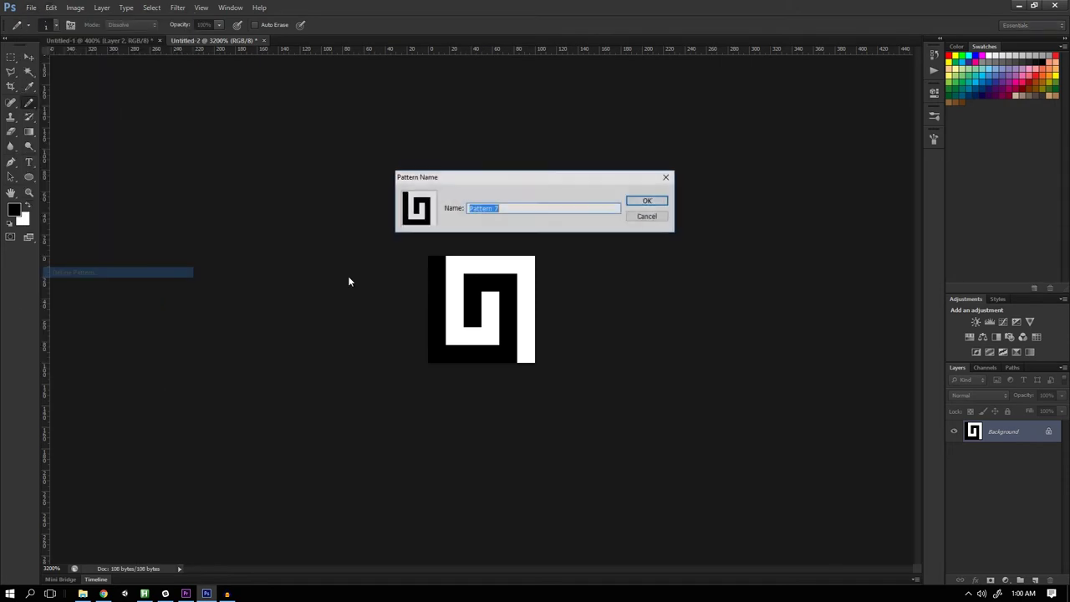
key(Return)
key(ctrl+w)
click(539, 223)
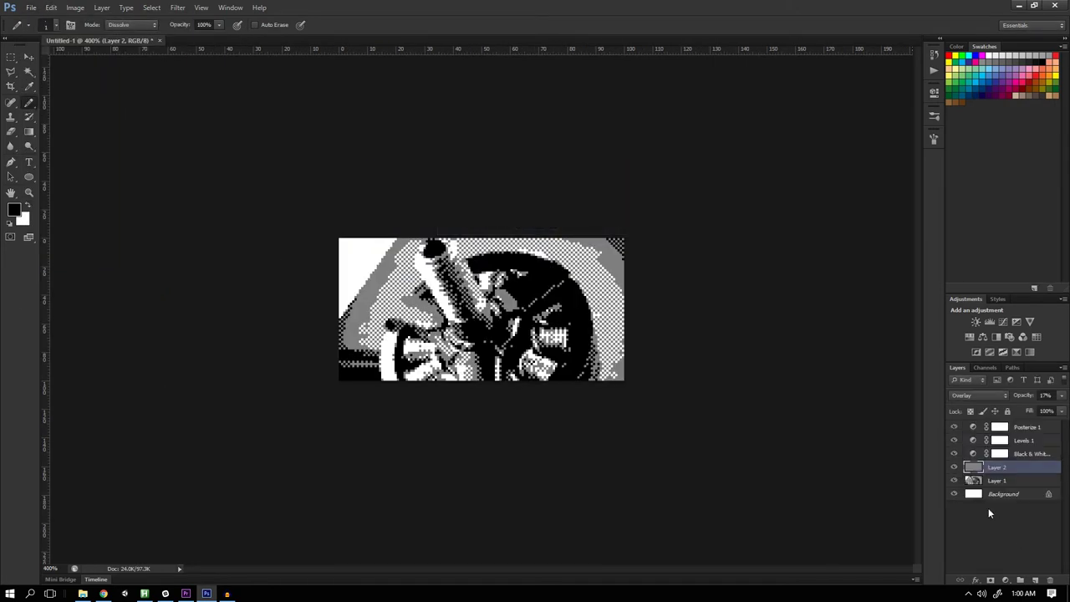
Step: Fill Layer 2 with the new Greek-key pattern
click(992, 482)
click(999, 469)
key(shift+F5)
click(525, 217)
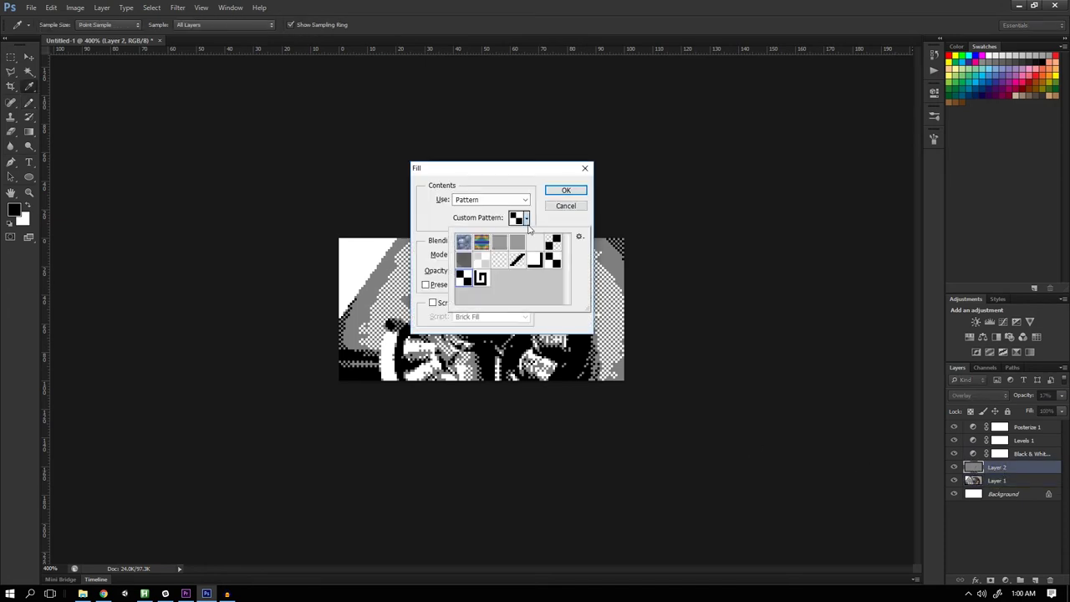
double_click(483, 279)
click(562, 190)
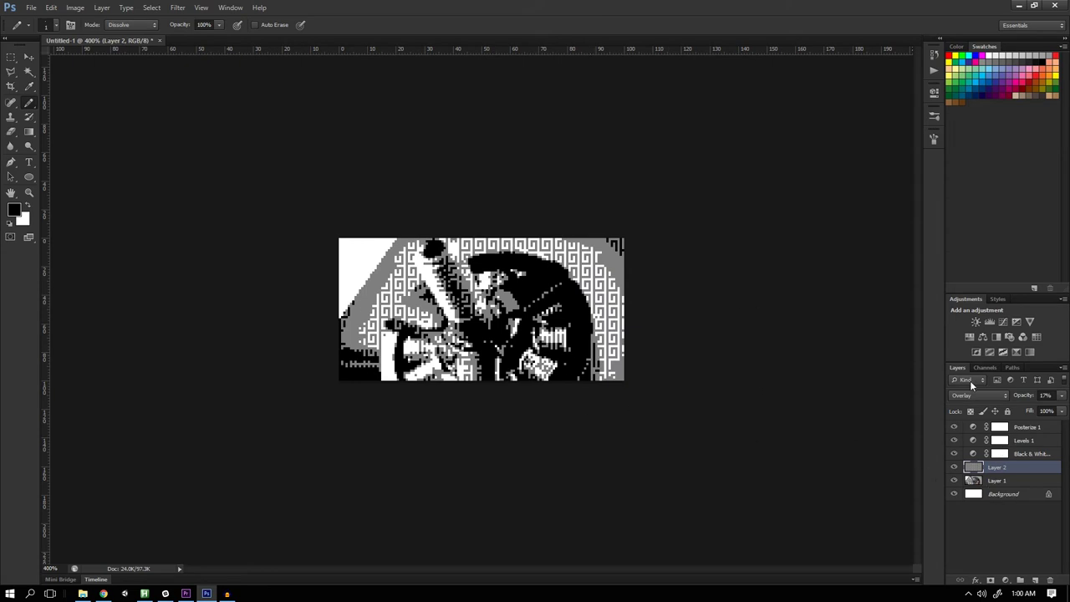
key(ctrl+n)
Step: Create a 5×5 px document and pencil a small black spiral
click(451, 256)
text(5)
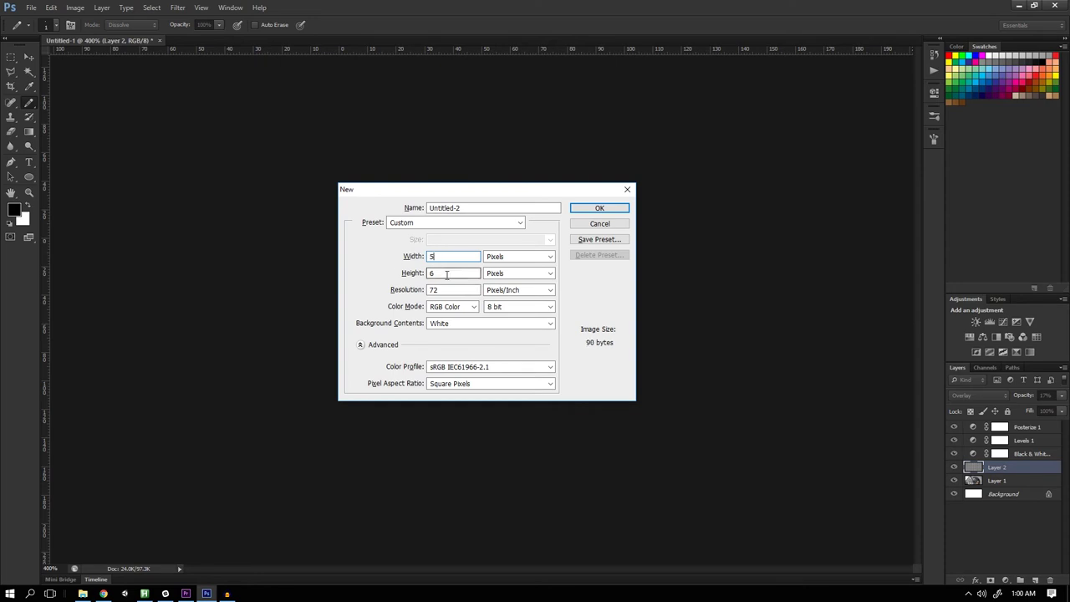
double_click(447, 273)
text(5)
click(599, 207)
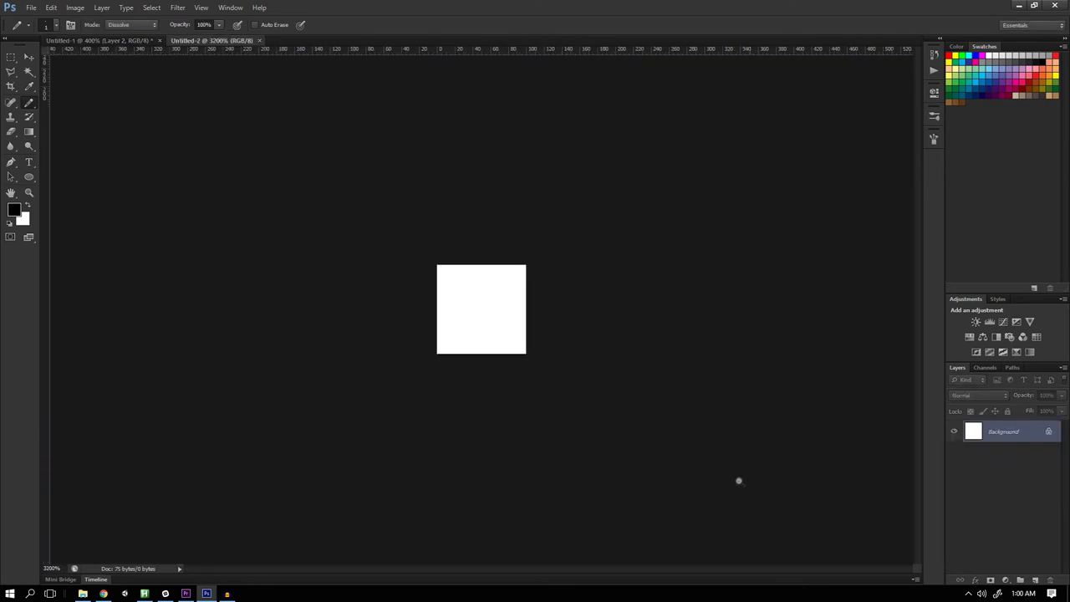
mouse_move(432, 247)
mouse_down()
mouse_move(416, 271)
mouse_move(419, 309)
mouse_move(470, 309)
mouse_move(476, 298)
mouse_move(477, 254)
mouse_move(447, 256)
mouse_up()
click(449, 286)
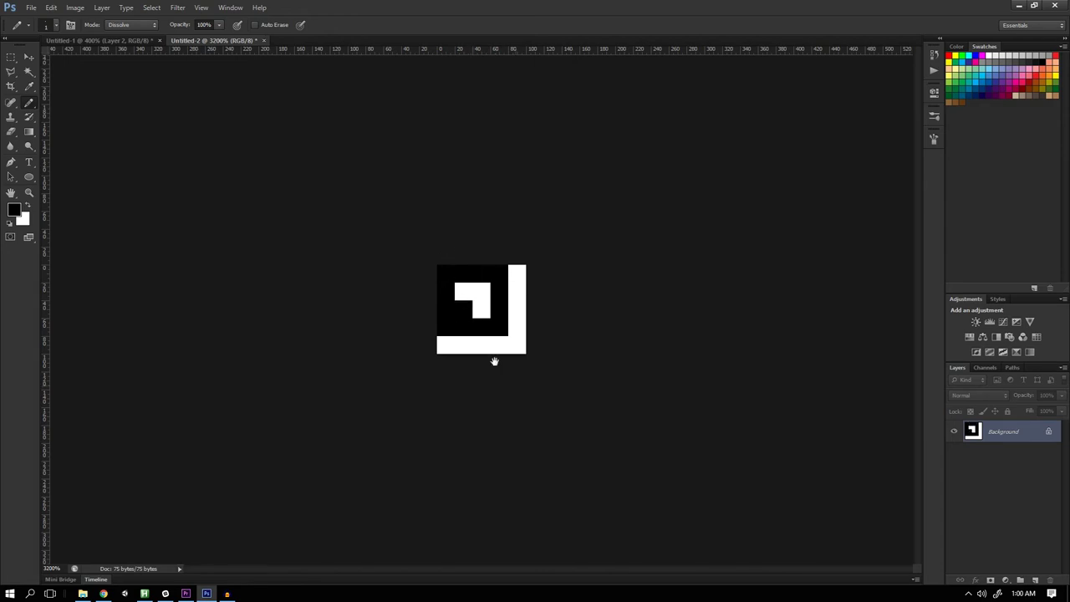
Step: Define the 5×5 spiral as a pattern and close the document unsaved
click(51, 8)
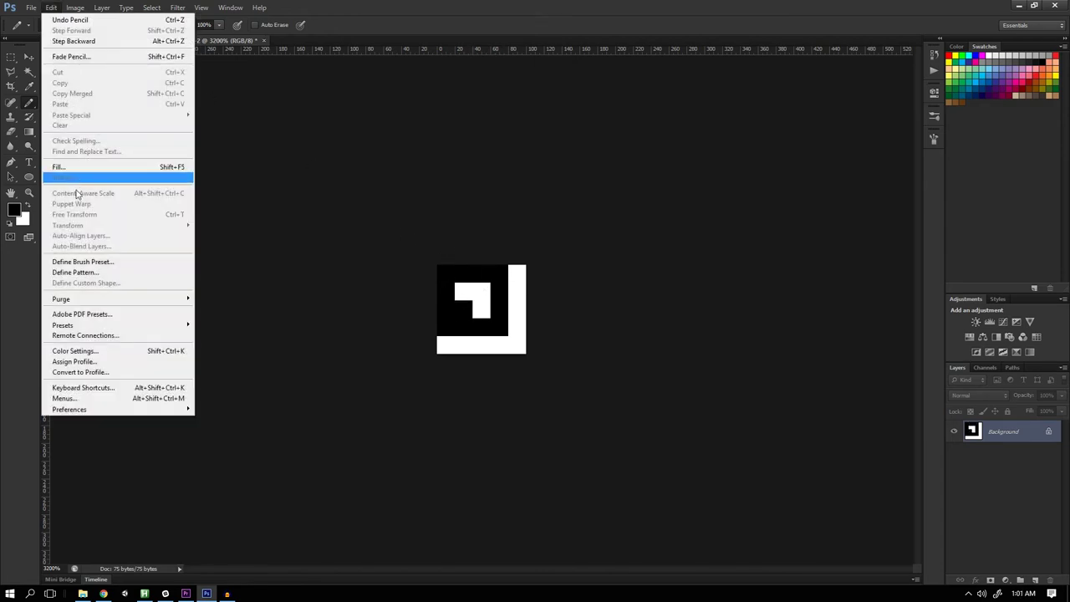
click(84, 271)
click(648, 203)
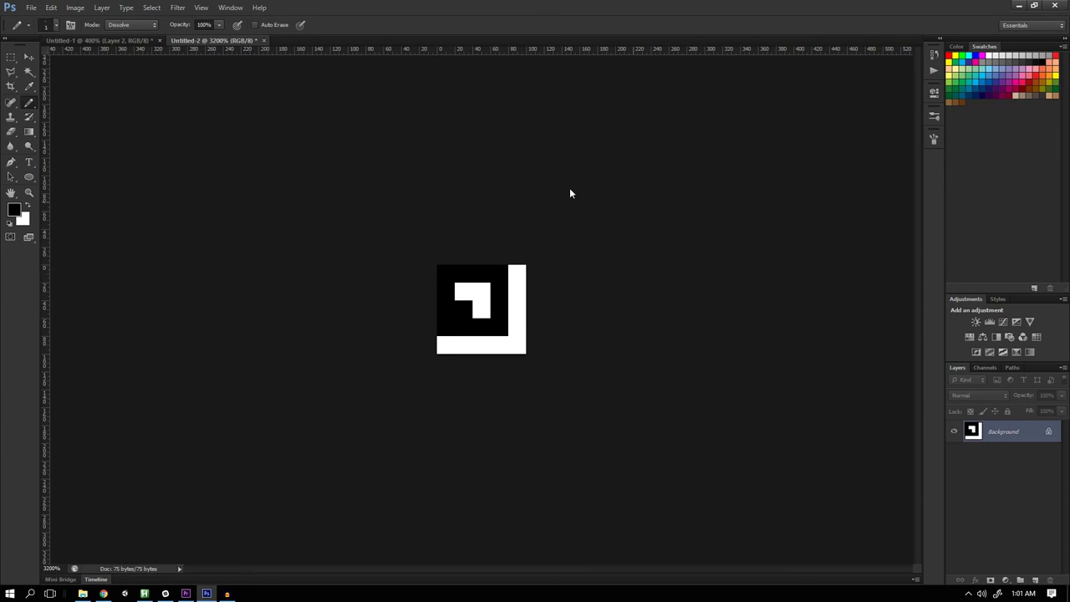
key(w)
key(ctrl+w)
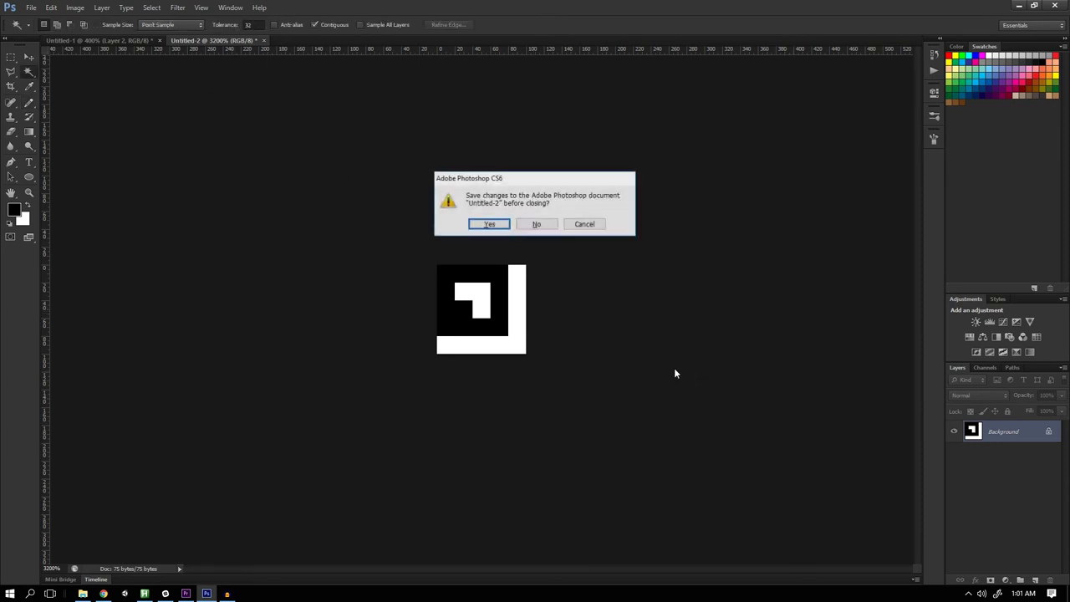
click(535, 222)
Step: Fill Layer 2 with the new 5×5 spiral pattern
key(i)
key(shift+F5)
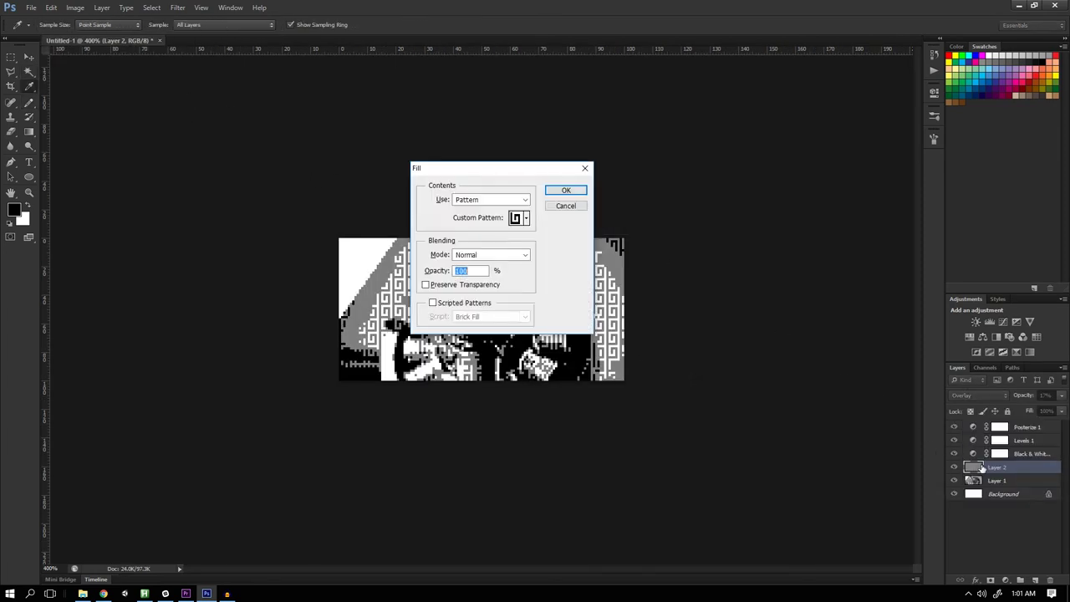
click(526, 219)
double_click(503, 277)
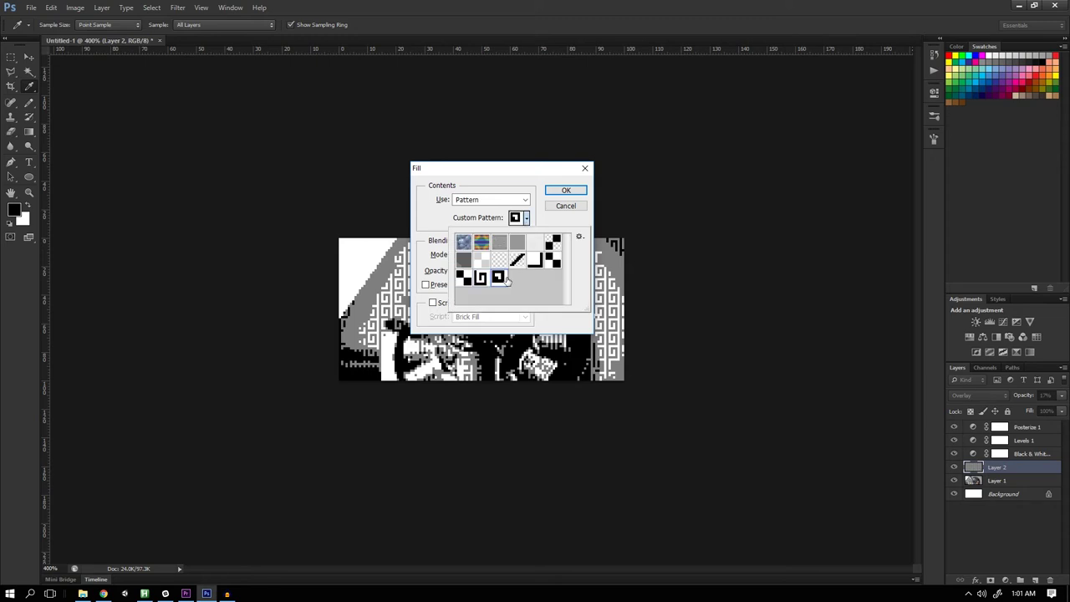
click(566, 190)
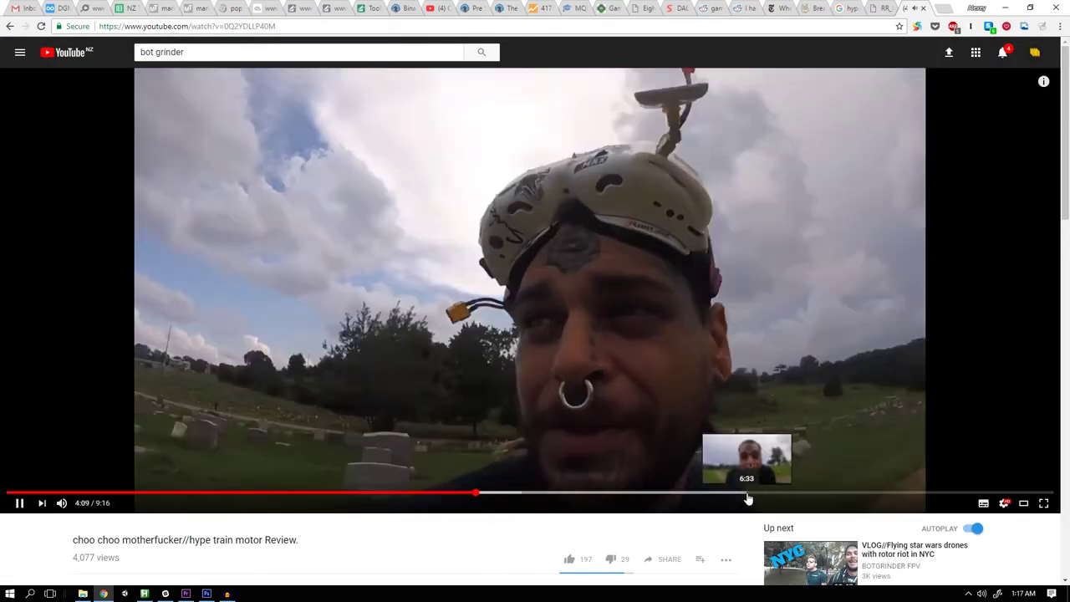
Step: Pause the video near 6:39 and scale the pasted Layer 3 frame to about 9%
click(749, 499)
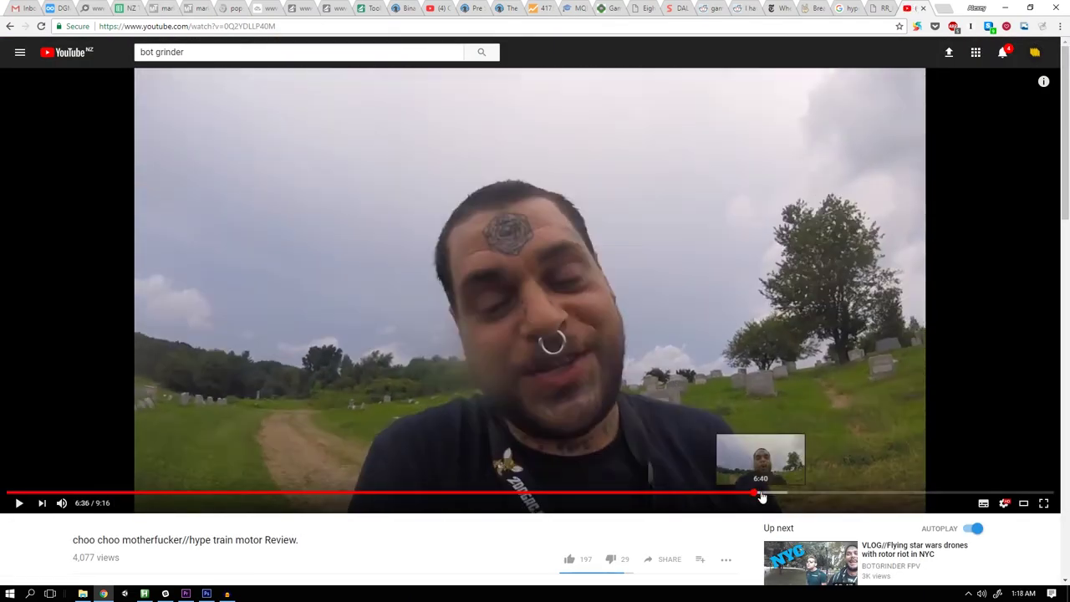
click(759, 497)
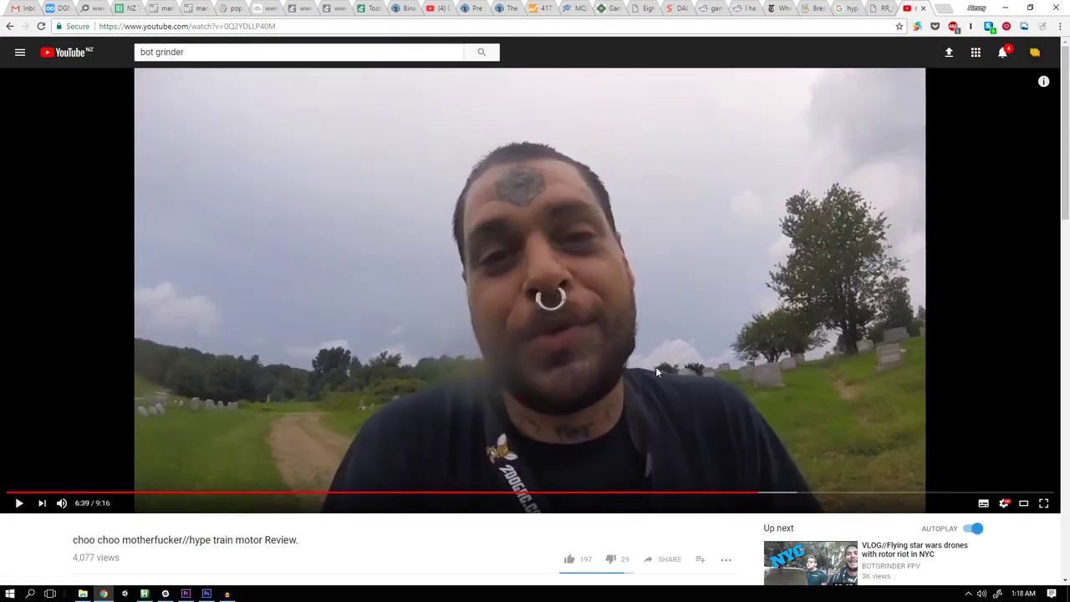
click(656, 366)
click(207, 593)
drag(370, 253, 600, 366)
key(Return)
key(ctrl+n)
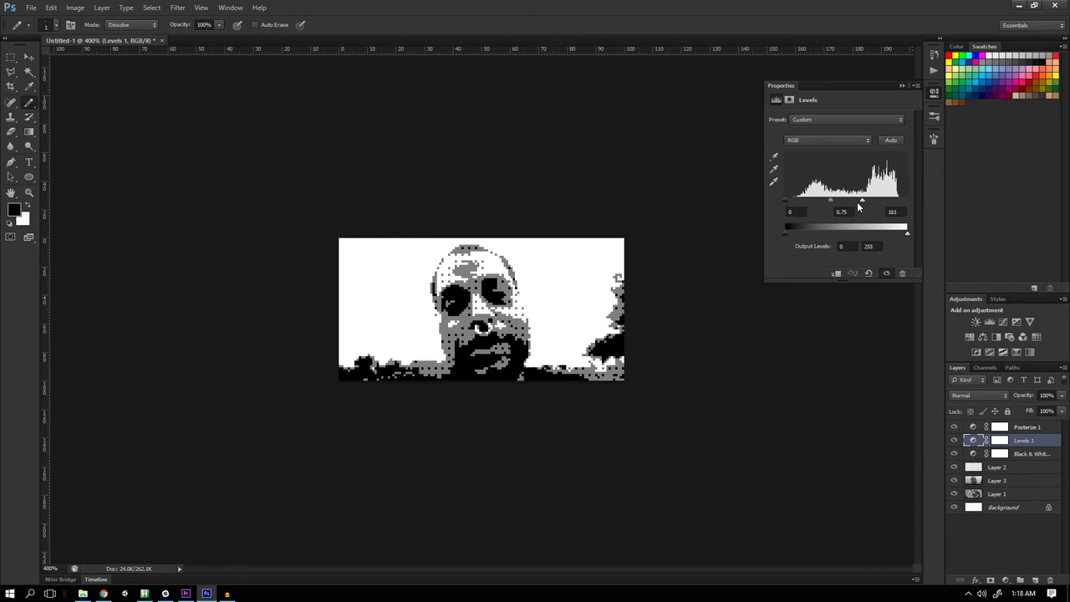
Step: Set Levels 1 to 54, 2.35, 163 to brighten the dithered face image
drag(857, 202, 849, 200)
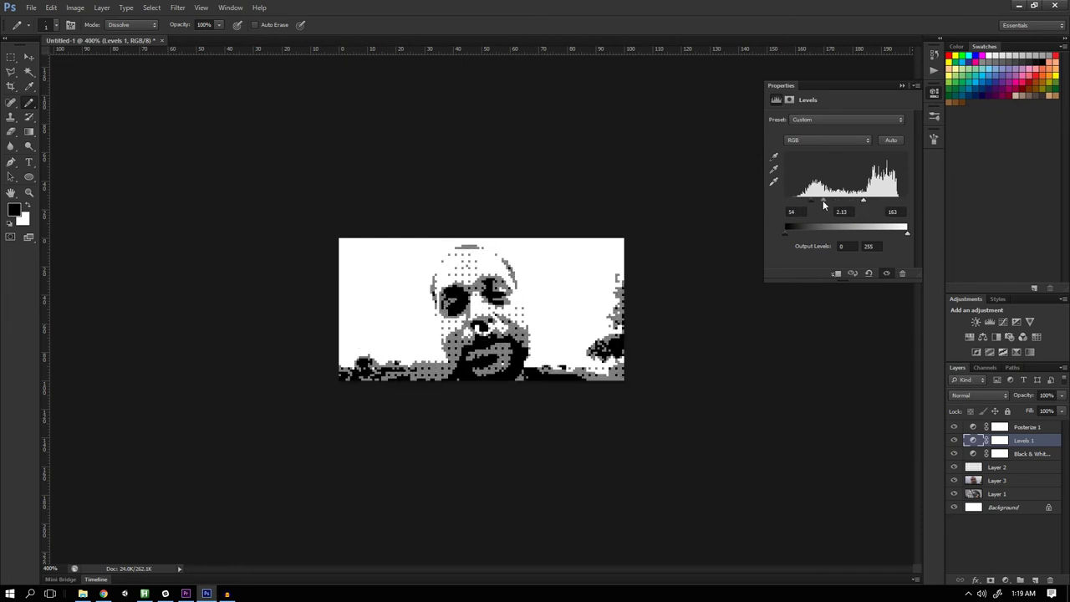
drag(823, 205, 820, 205)
click(996, 480)
click(978, 441)
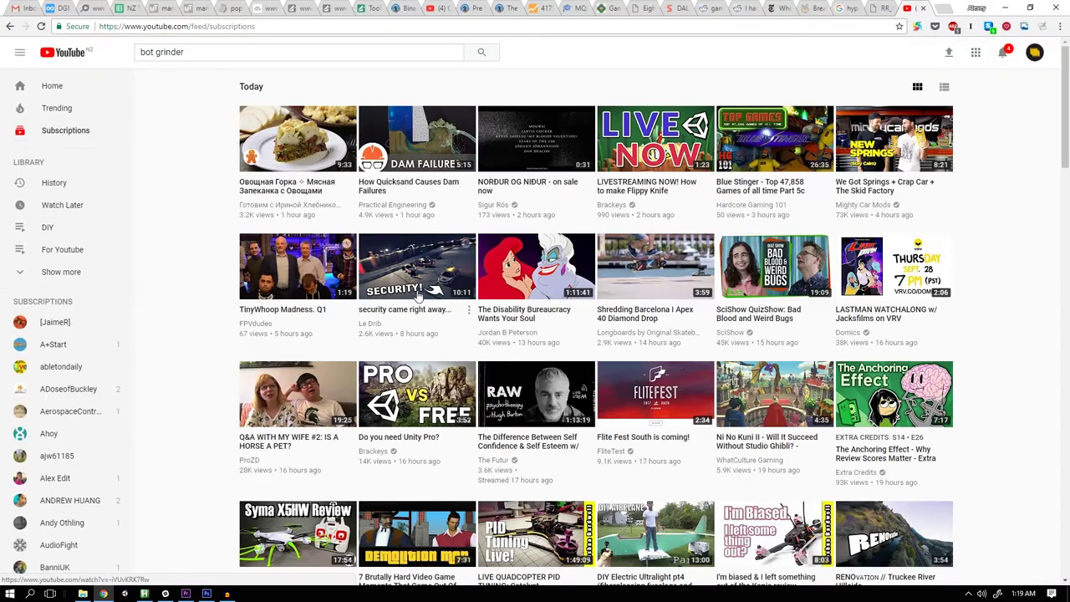
Step: Open another video, then retune Levels 1 to 67, 1.03, 255 so the faces show
click(418, 296)
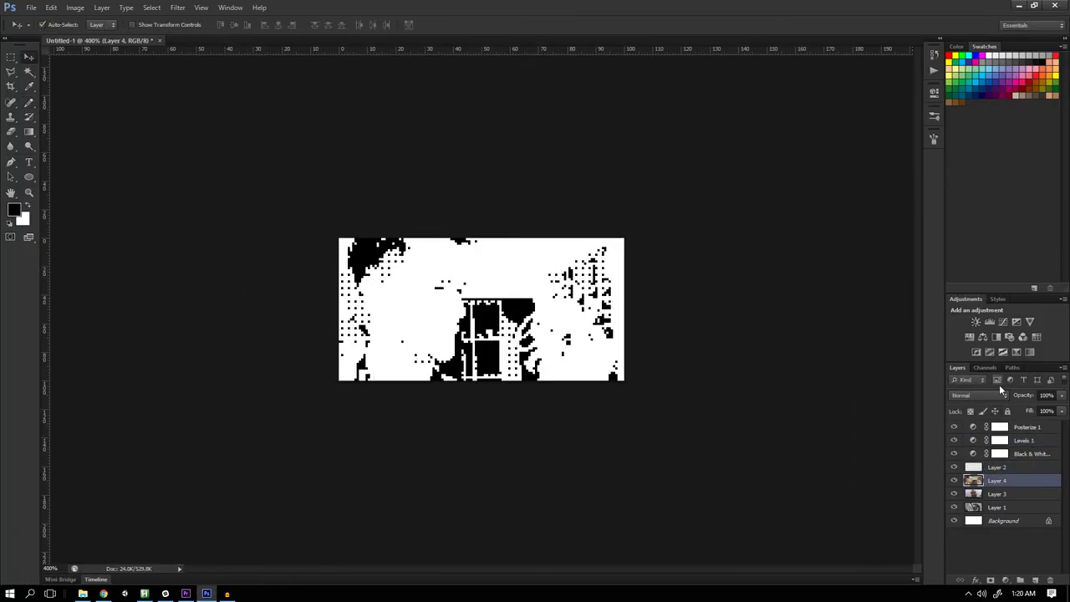
click(1000, 440)
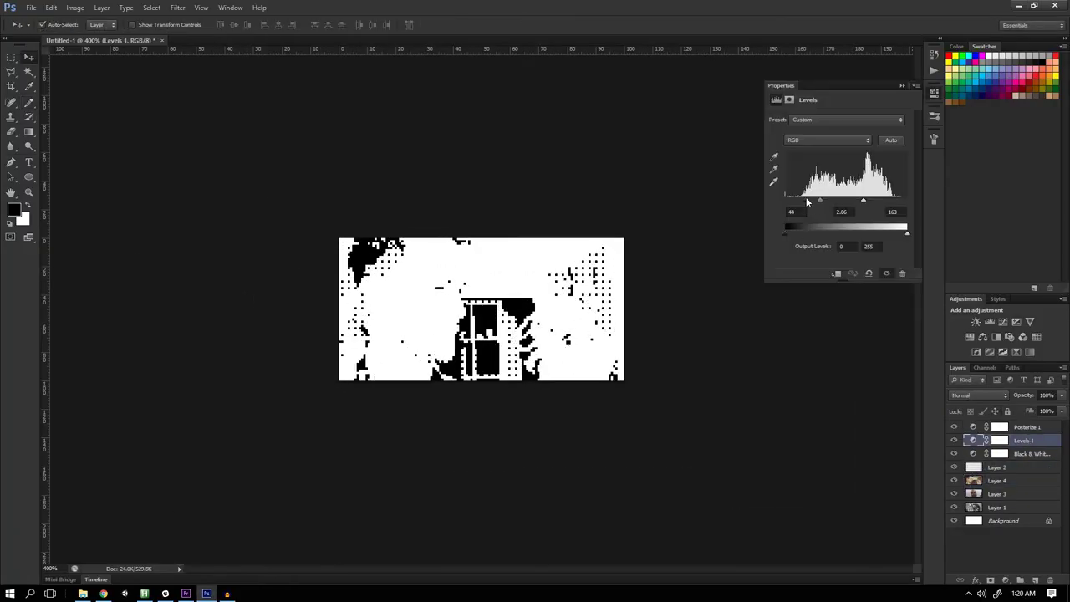
drag(808, 201, 864, 204)
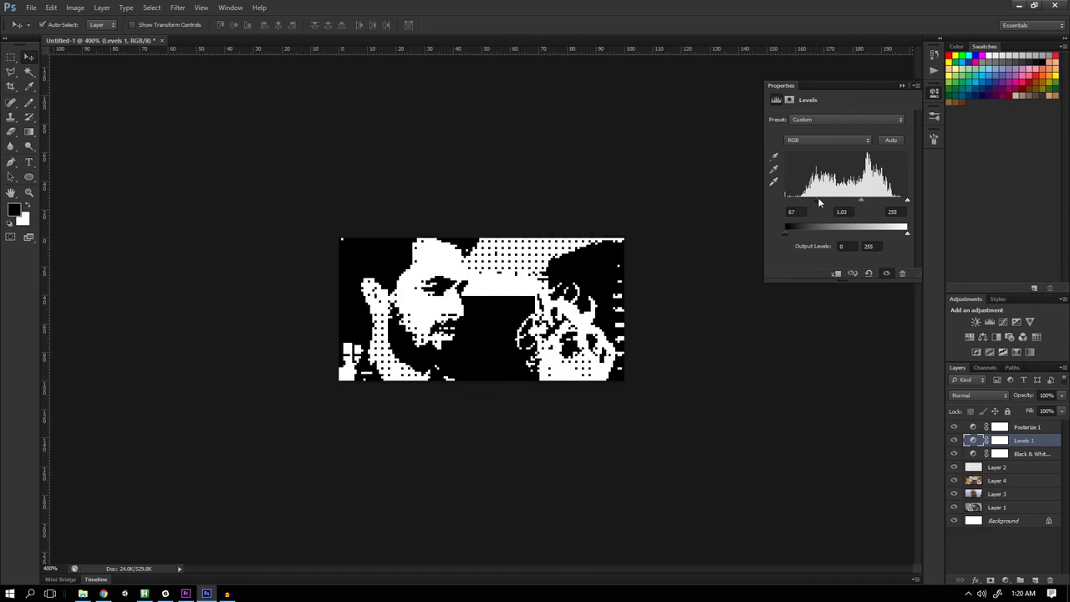
Step: Lower Layer 2's opacity to 22%
click(996, 467)
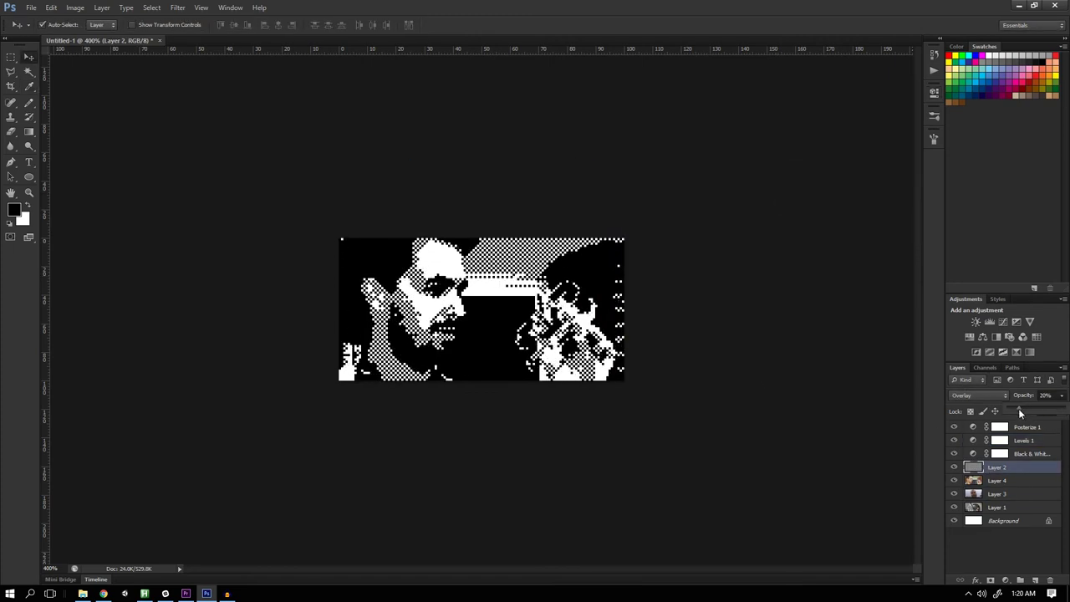
drag(1018, 408, 1019, 406)
click(752, 359)
scroll(500, 344, up, 1)
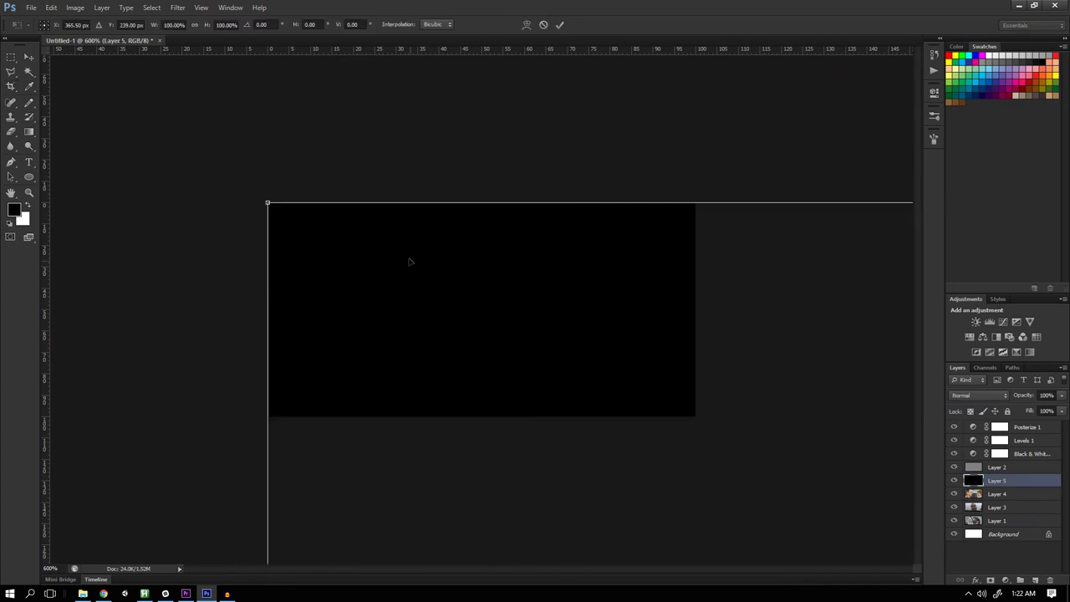
Step: Shrink the pasted skull logo to fit the canvas and tilt it slightly
drag(268, 200, 306, 206)
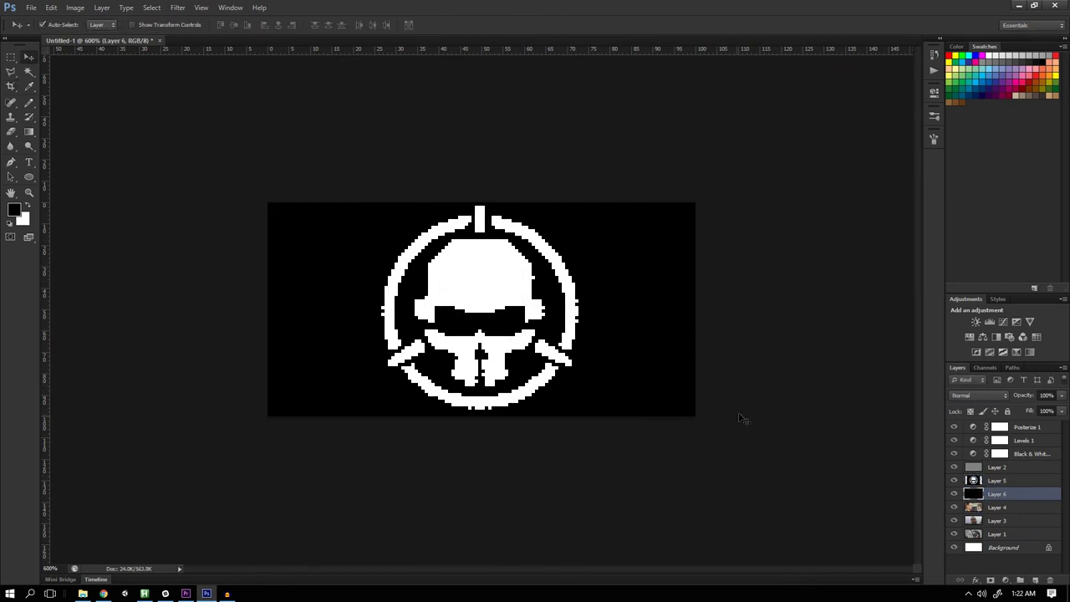
key(ctrl+t)
drag(724, 150, 721, 144)
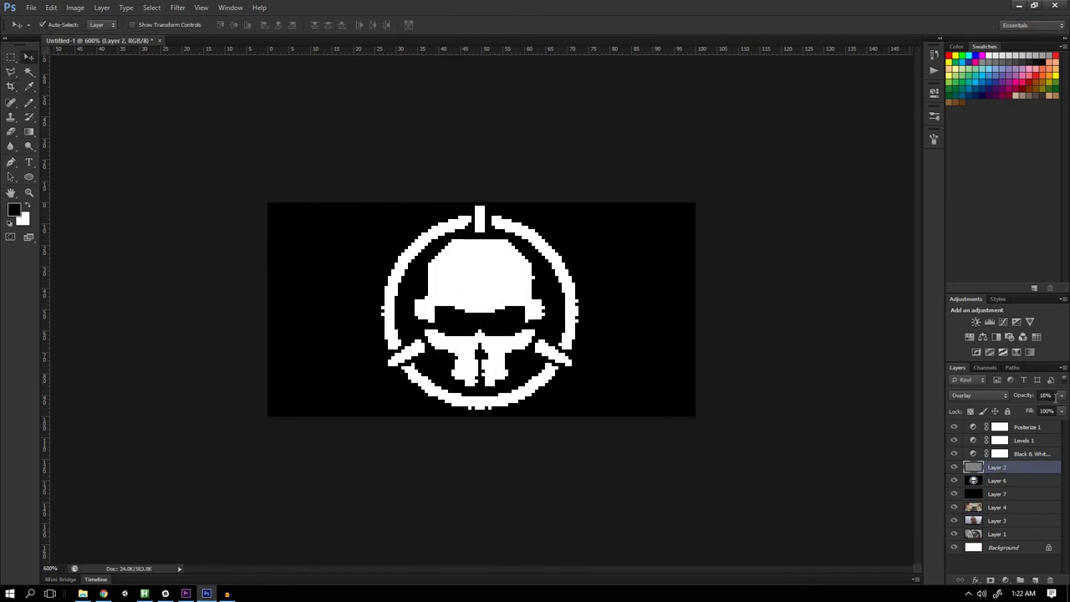
Step: Try a Gaussian Blur on a copy of the logo, then discard the blurred copy
click(177, 8)
click(104, 165)
click(178, 8)
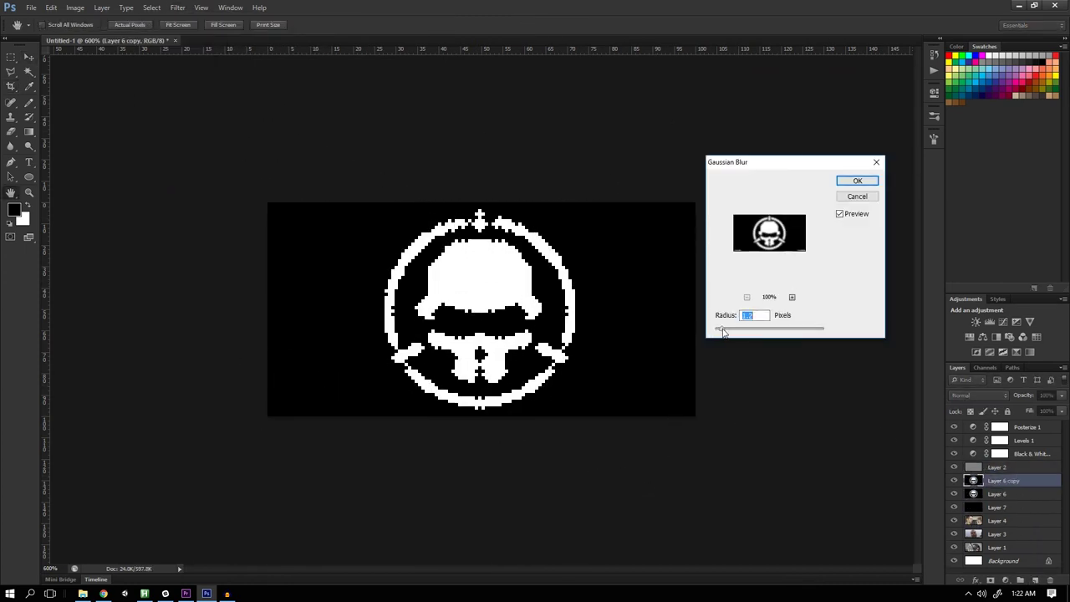
key(Return)
key(Delete)
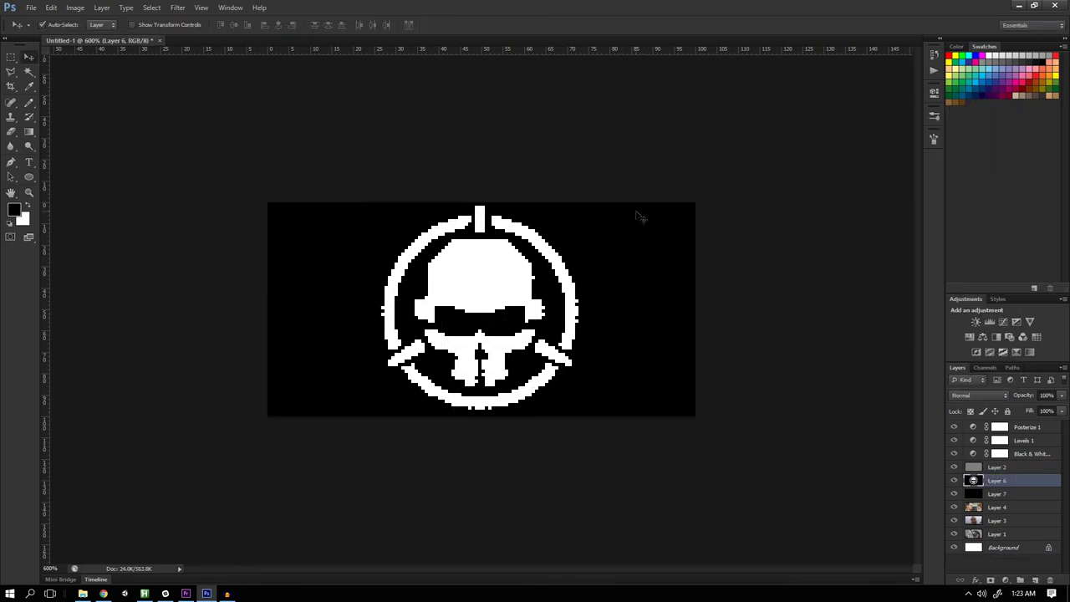
Step: Render clouds on Layer 8, blend them with Linear Dodge at lower opacity, then hide the layer
click(178, 7)
click(210, 23)
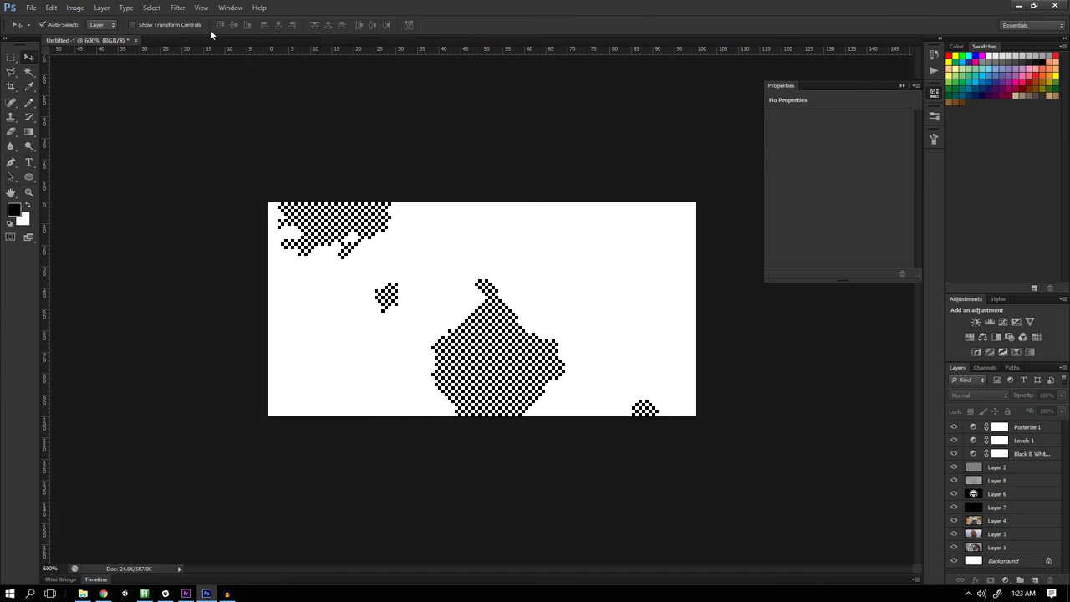
click(178, 7)
click(343, 197)
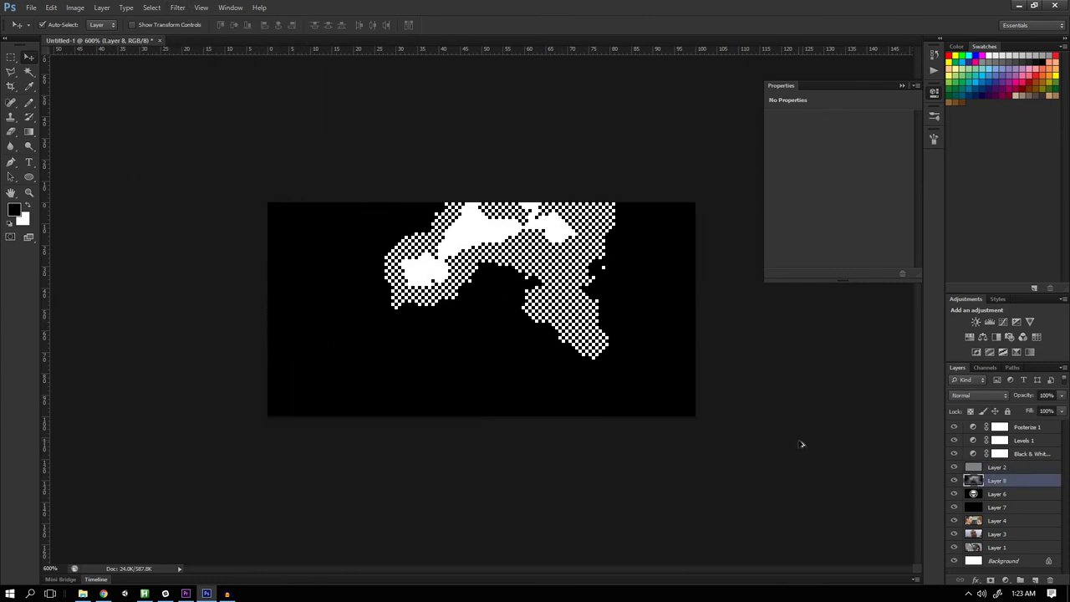
click(978, 394)
click(962, 243)
click(1061, 394)
drag(1057, 410, 1045, 410)
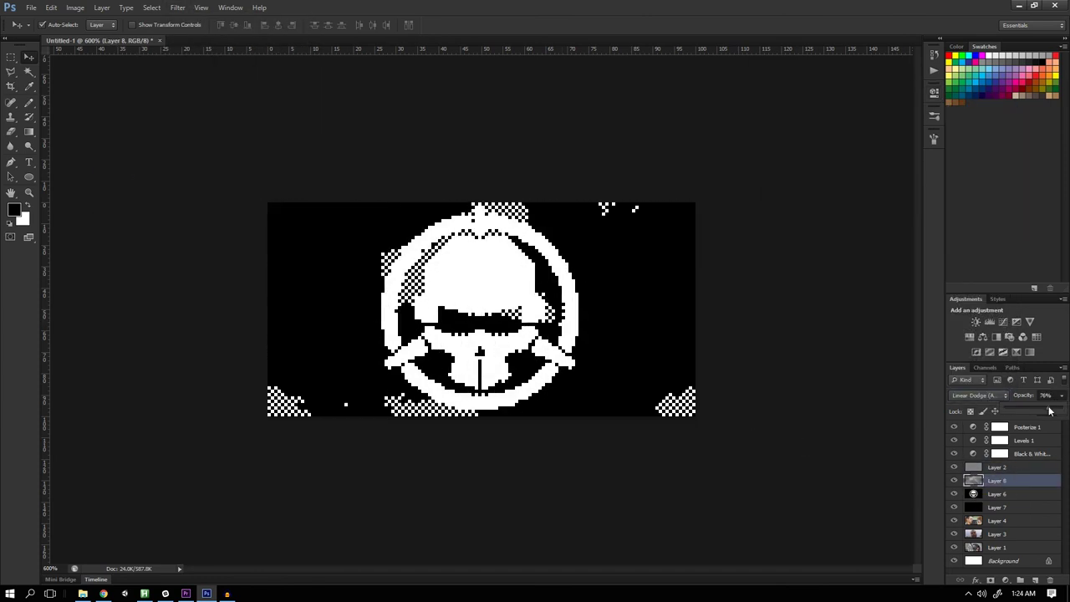
click(954, 480)
Step: Select the Layer 6 logo by Color Range and create a stroked copy as Layer 9
click(996, 494)
click(152, 7)
click(176, 104)
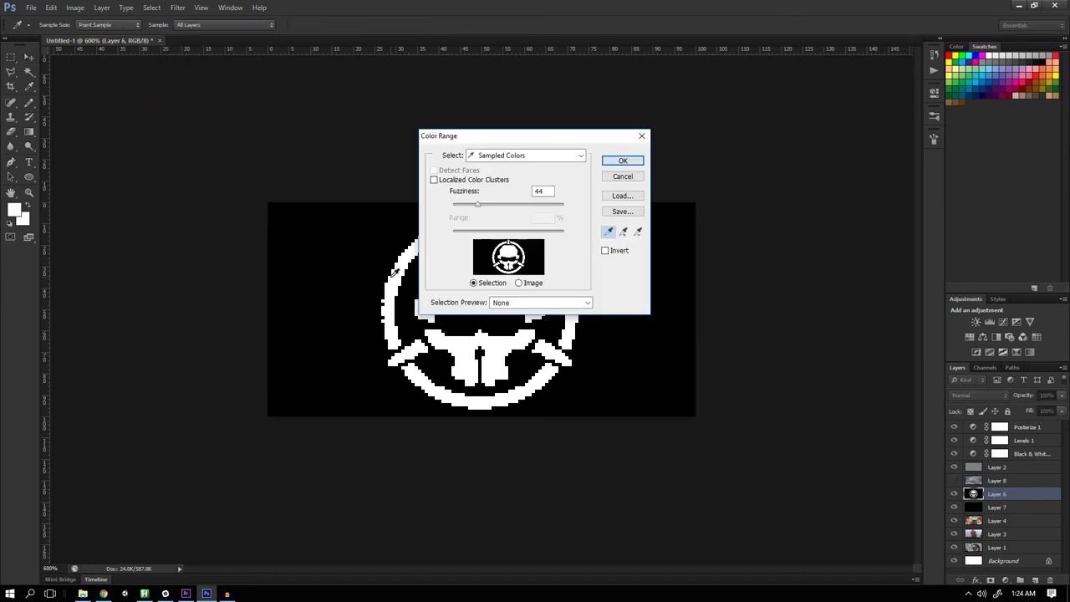
key(Return)
click(954, 480)
click(1022, 579)
click(1003, 580)
key(Escape)
key(ctrl+shift+alt+e)
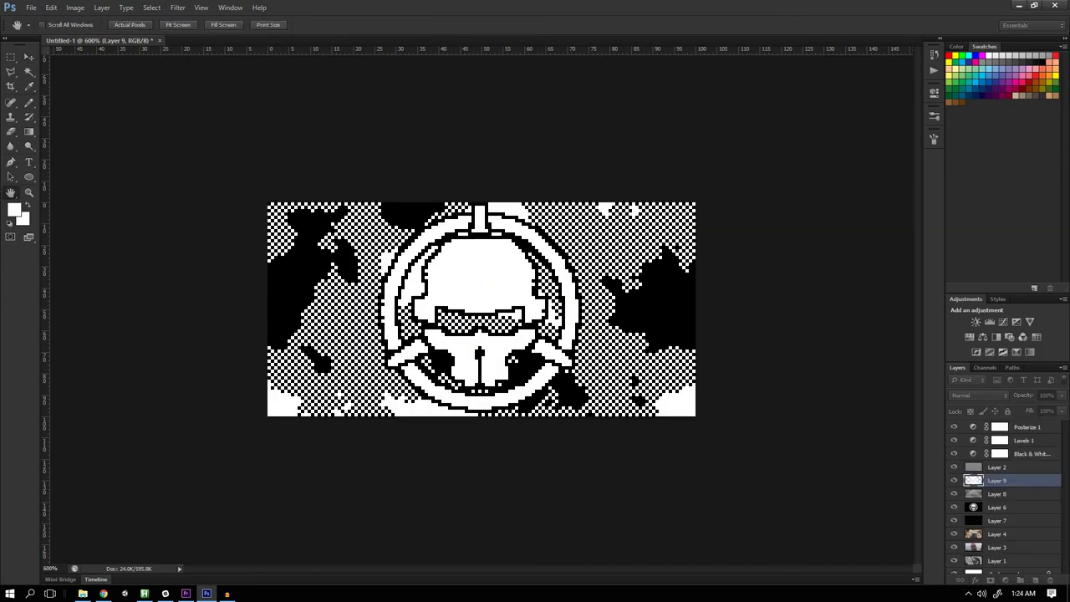
Step: Lower Layer 2's opacity and darken Layer 8's cloud midtones to 0.63 with Levels
key(v)
click(997, 466)
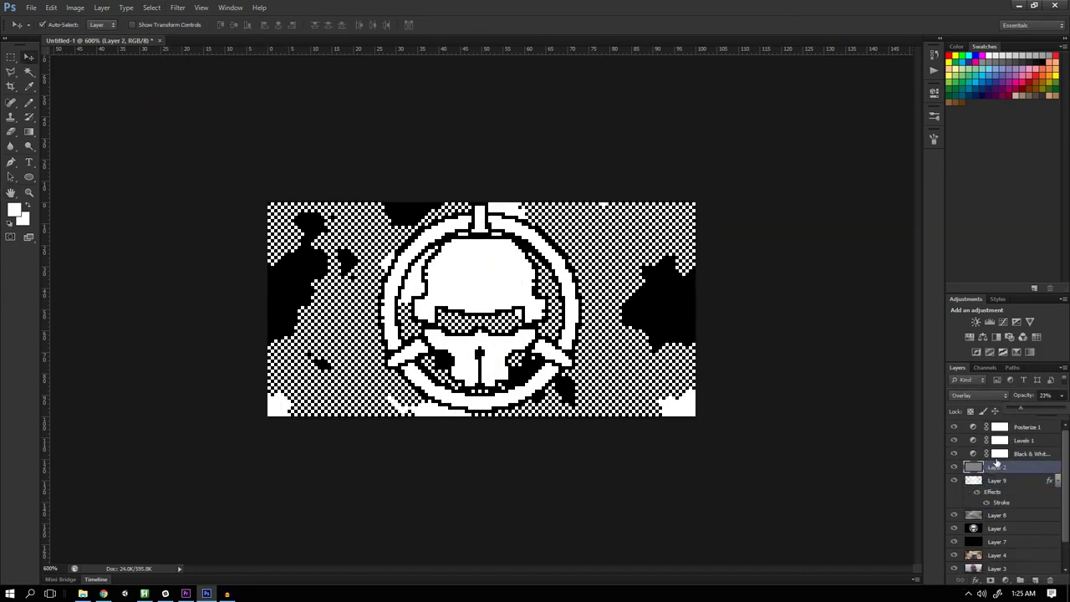
drag(1020, 407, 1028, 407)
click(997, 515)
key(ctrl+l)
mouse_move(800, 275)
mouse_down()
mouse_move(822, 277)
mouse_move(807, 277)
mouse_up()
key(Return)
Step: Fill the cloud layer with a dot pattern and shift it across the canvas
key(shift+F5)
key(Return)
key(v)
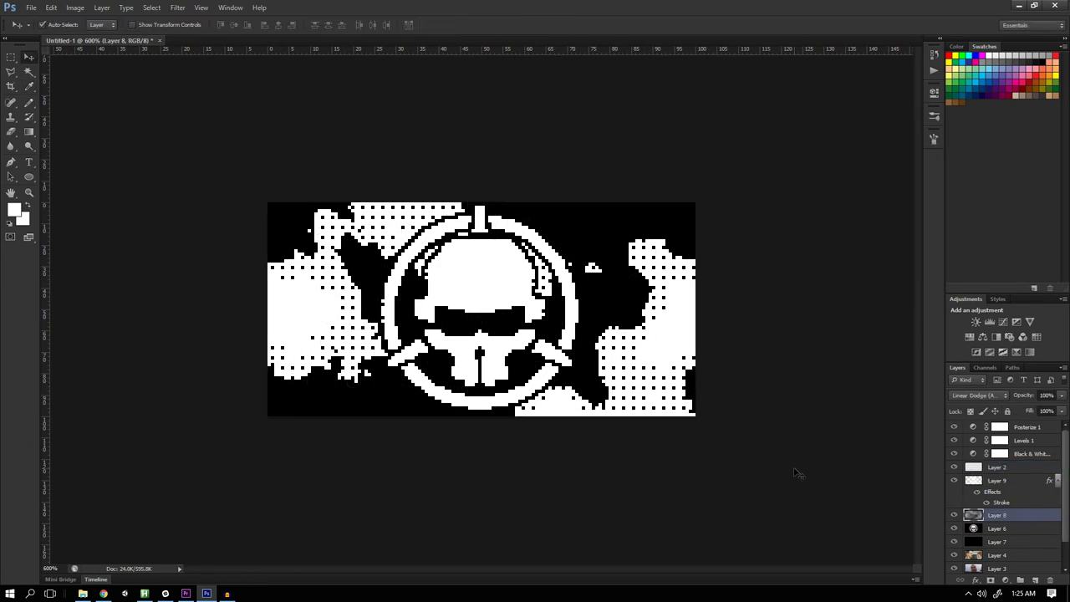
drag(799, 473, 776, 395)
click(773, 391)
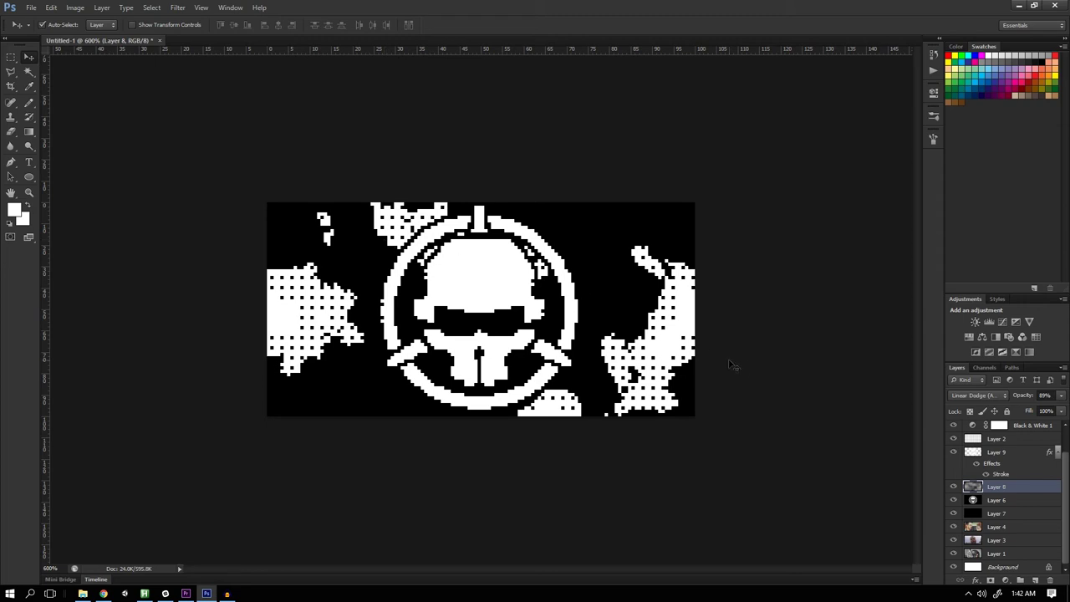
Step: From the cloud layer, add Layer 10 on top and fill it with the black foreground color
scroll(984, 527, up, 1)
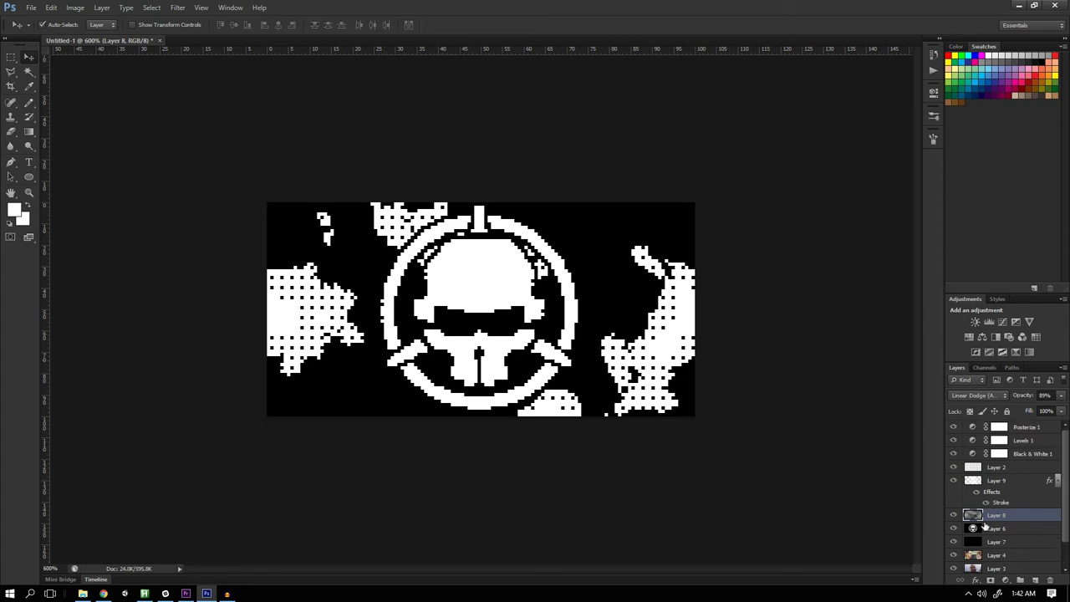
scroll(986, 499, down, 1)
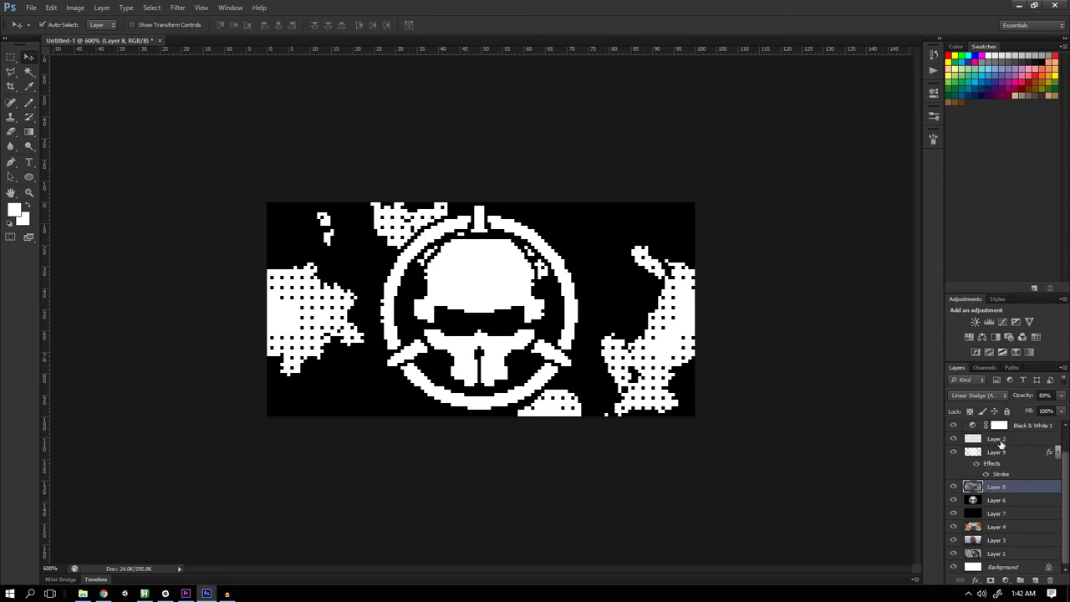
click(972, 439)
click(982, 492)
key(ctrl+shift+alt+e)
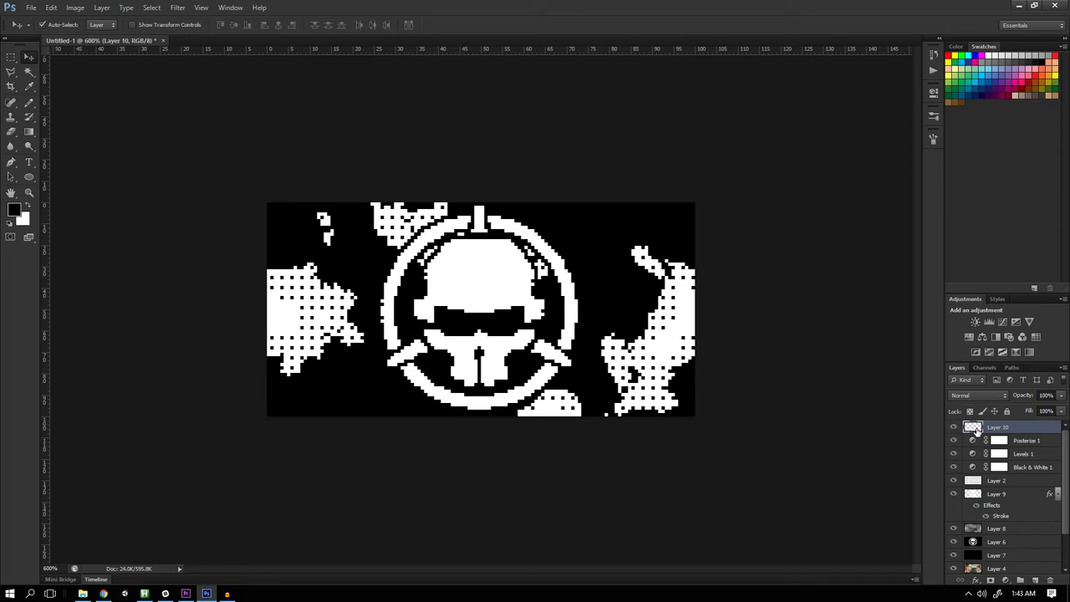
key(alt+BackSpace)
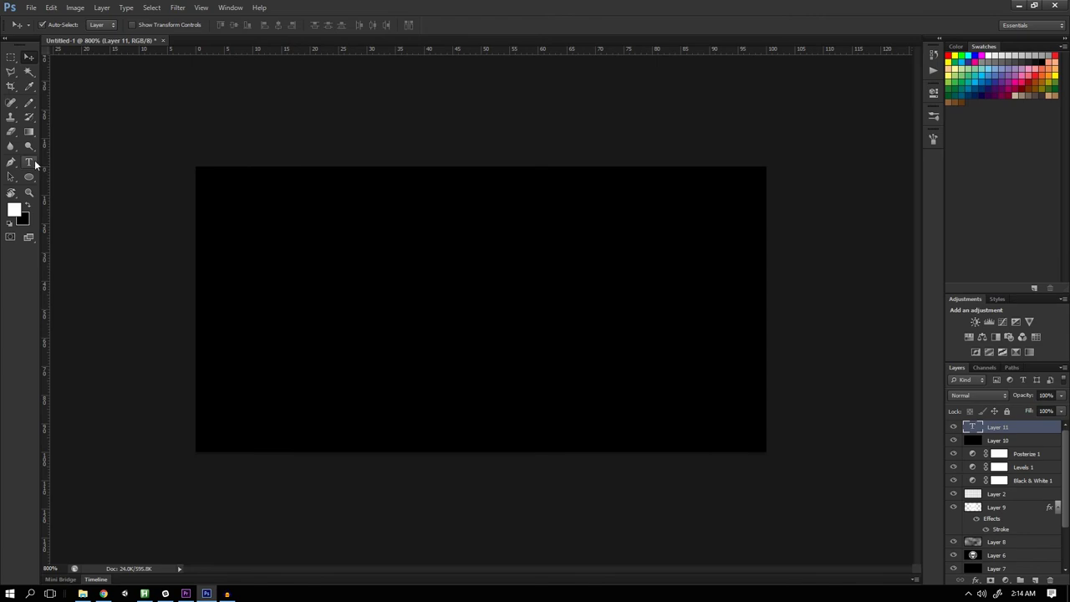
Step: Type 'ROTOR RIOT' in a text box across the upper canvas and nudge it right and down
click(34, 162)
drag(217, 221, 739, 392)
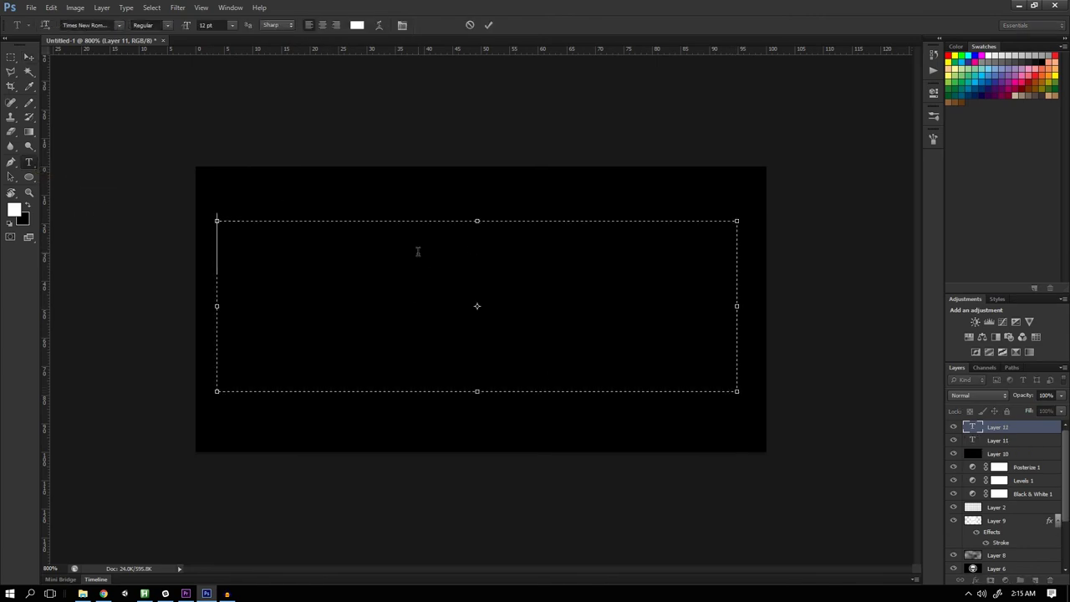
text(Ro)
key(BackSpace)
text(OTOR )
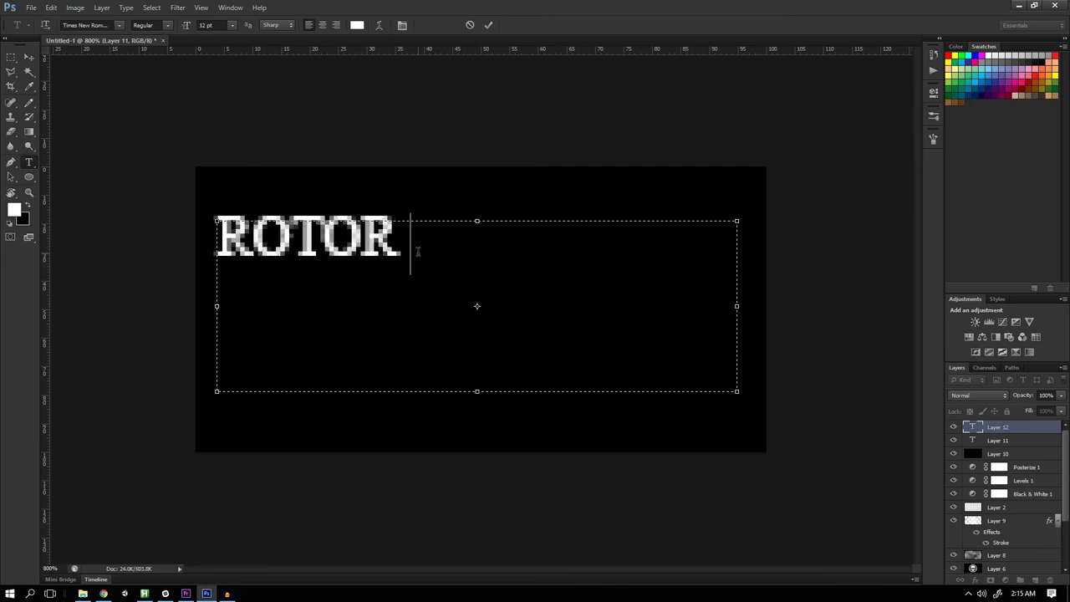
text(RIOT)
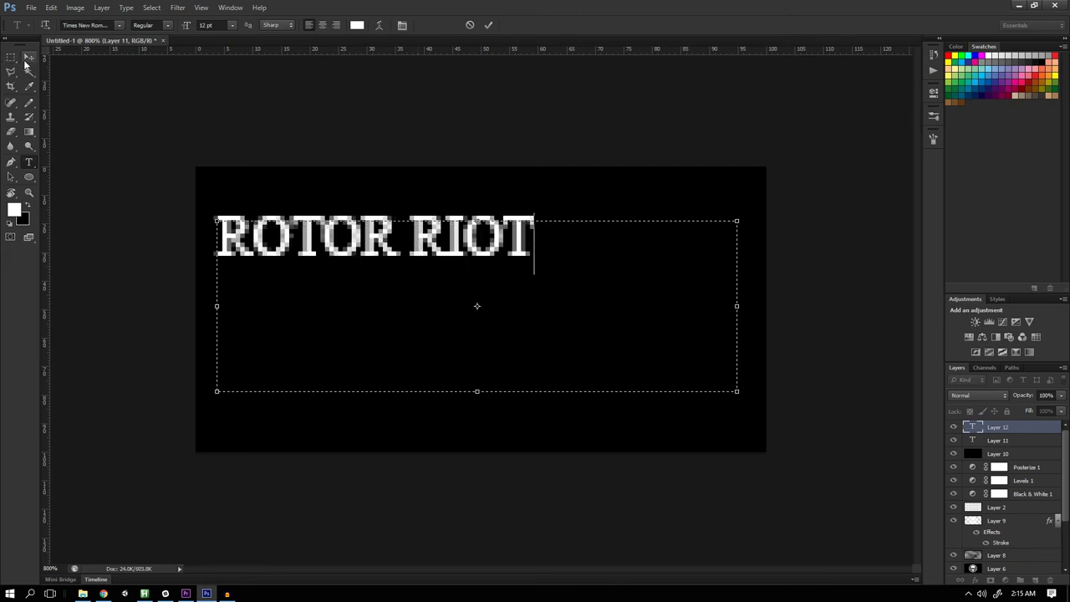
click(28, 57)
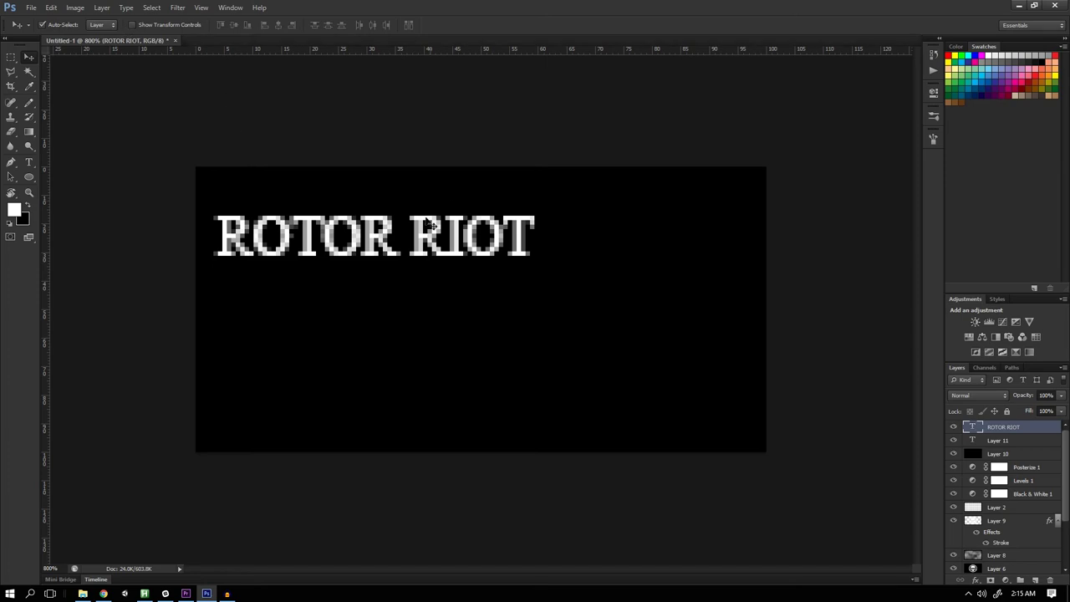
drag(431, 226, 449, 240)
Step: Set the ROTOR RIOT text to 10 pt and move it lower and to the right
key(t)
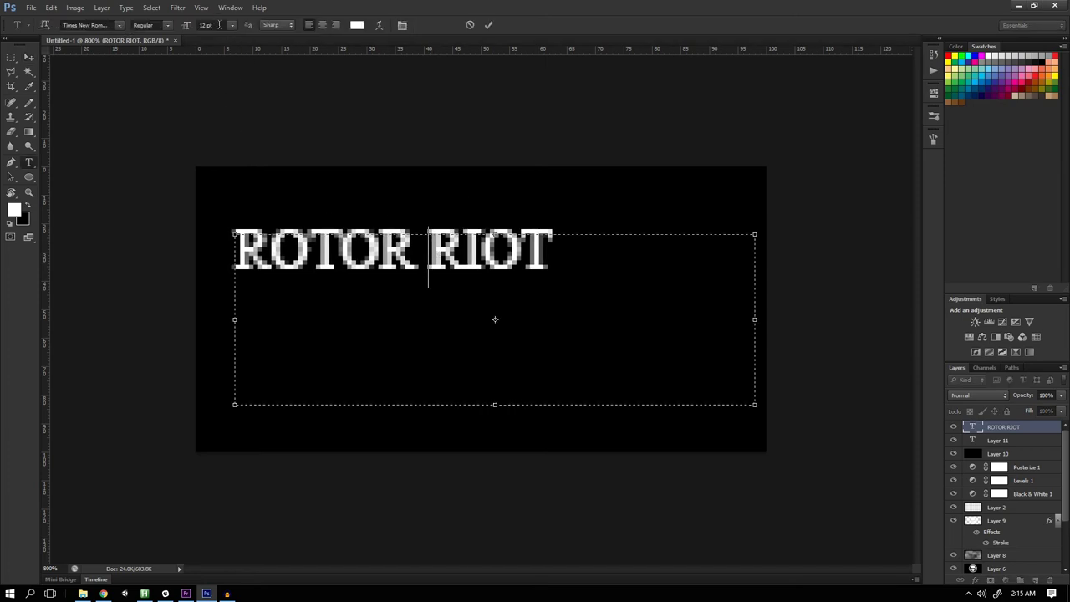
click(185, 26)
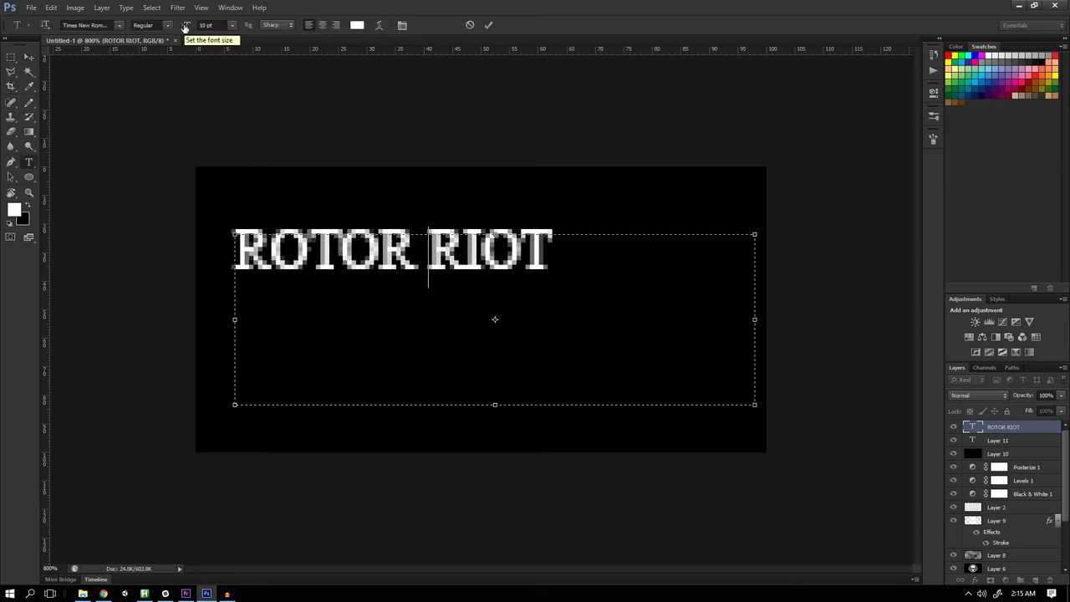
key(ctrl+a)
click(216, 25)
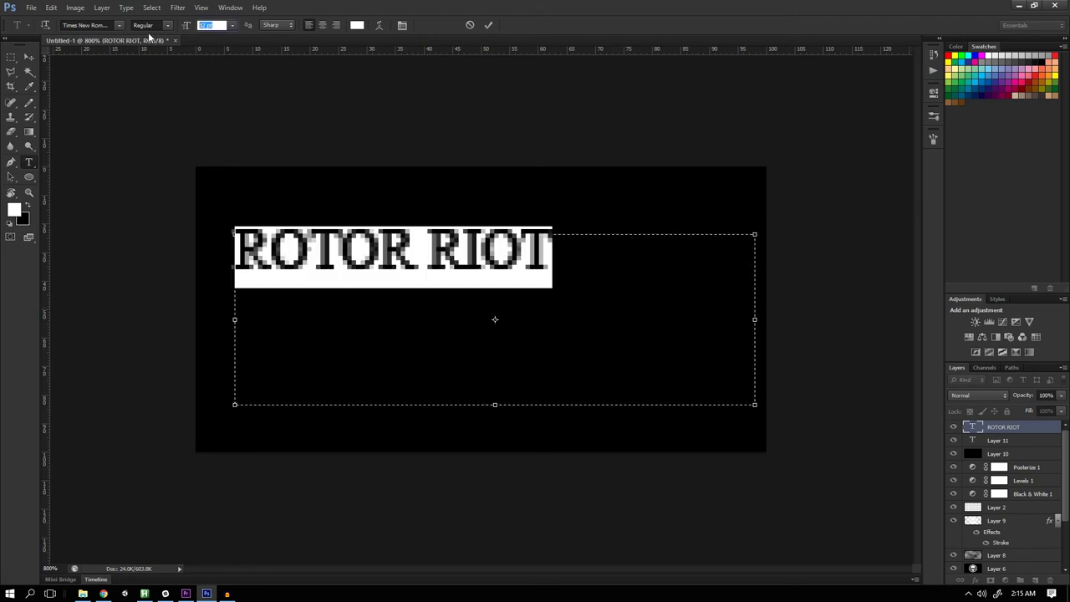
text(10)
key(Return)
click(487, 311)
drag(225, 196, 238, 237)
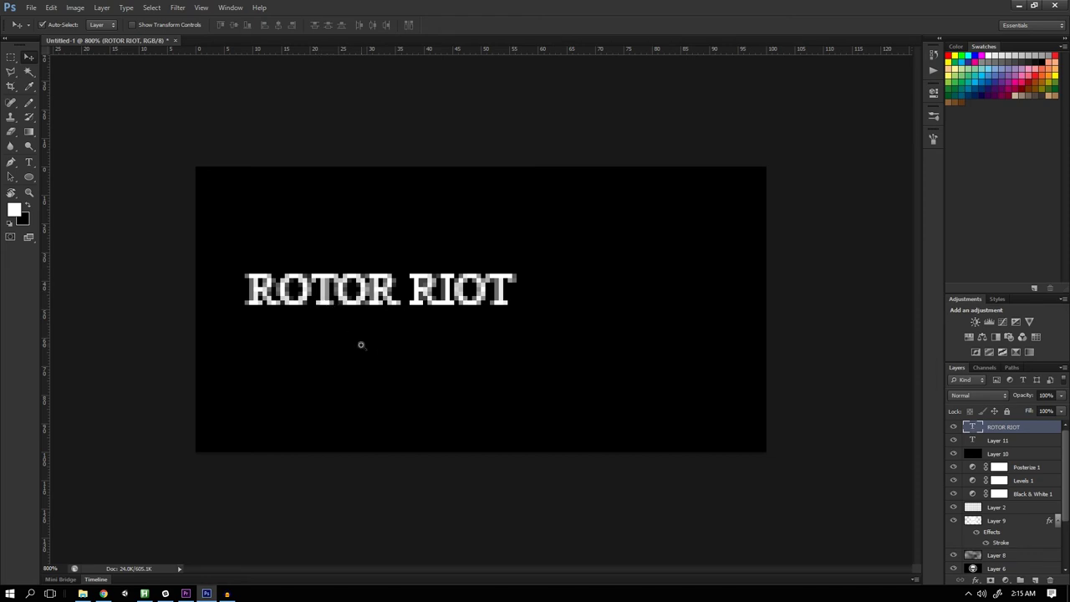
Step: Check the splash at 100% and fit-to-window zoom, then reopen the text for editing
key(ctrl+1)
key(ctrl+0)
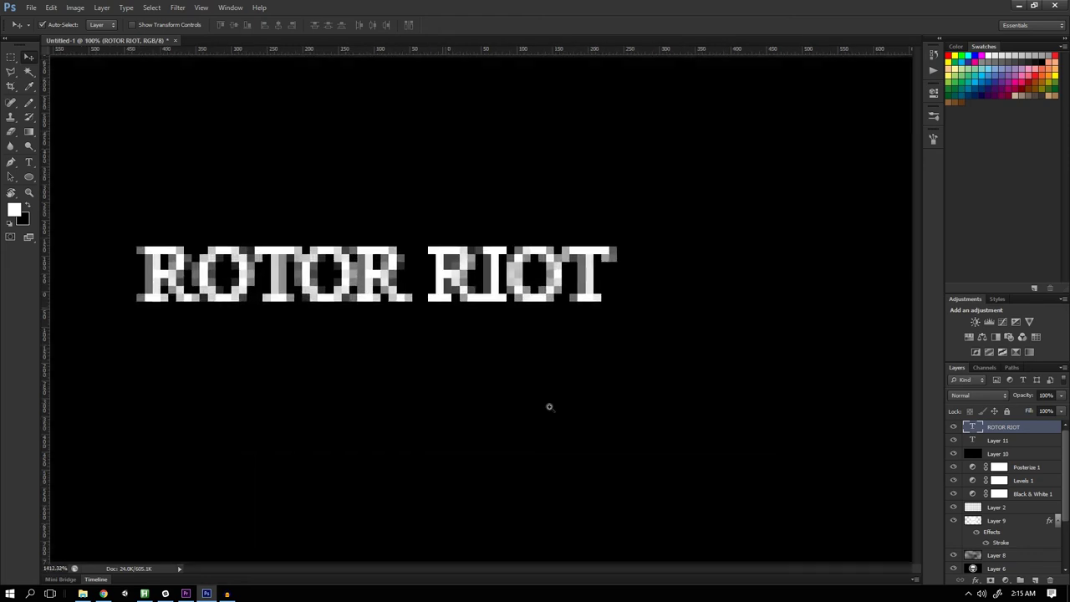
key(ctrl+1)
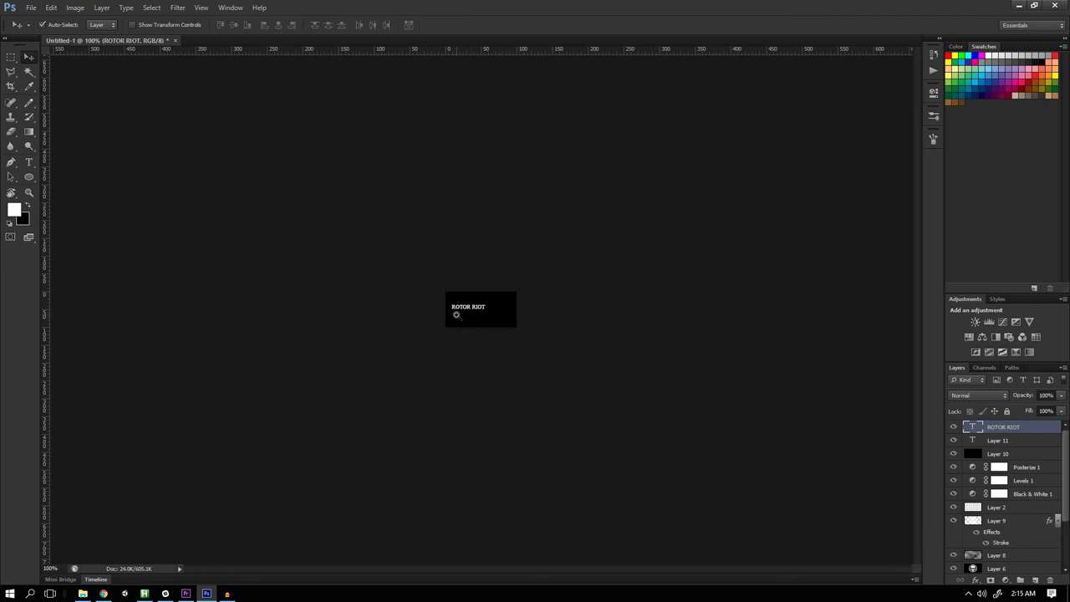
double_click(463, 314)
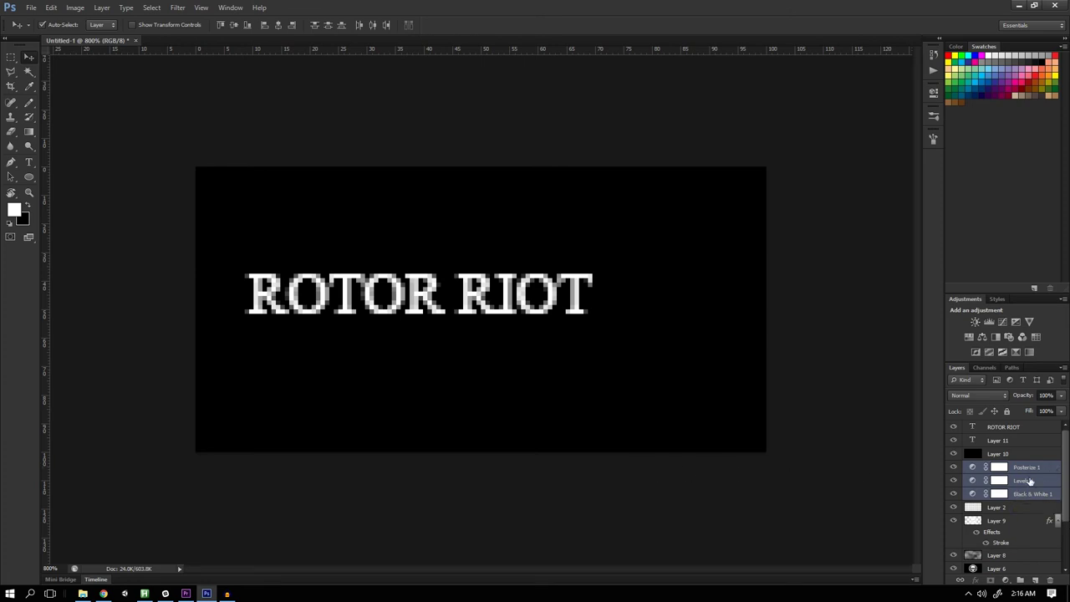
Step: Move Posterize 1, Levels 1 and Black & White 1 above ROTOR RIOT and zoom in on the text
drag(1017, 474, 1018, 425)
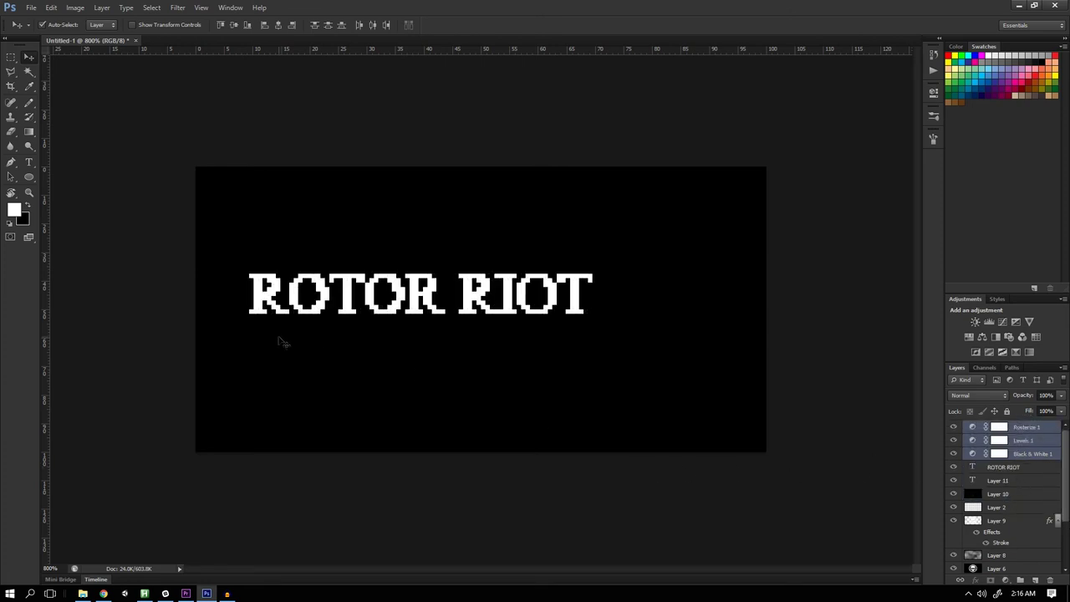
drag(325, 257, 353, 289)
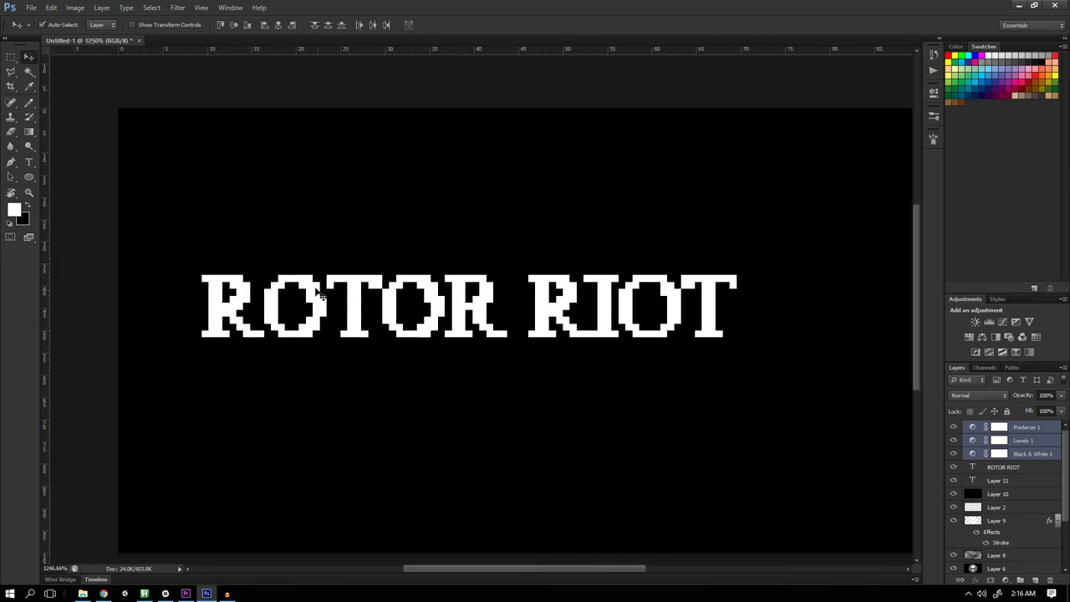
scroll(337, 311, down, 1)
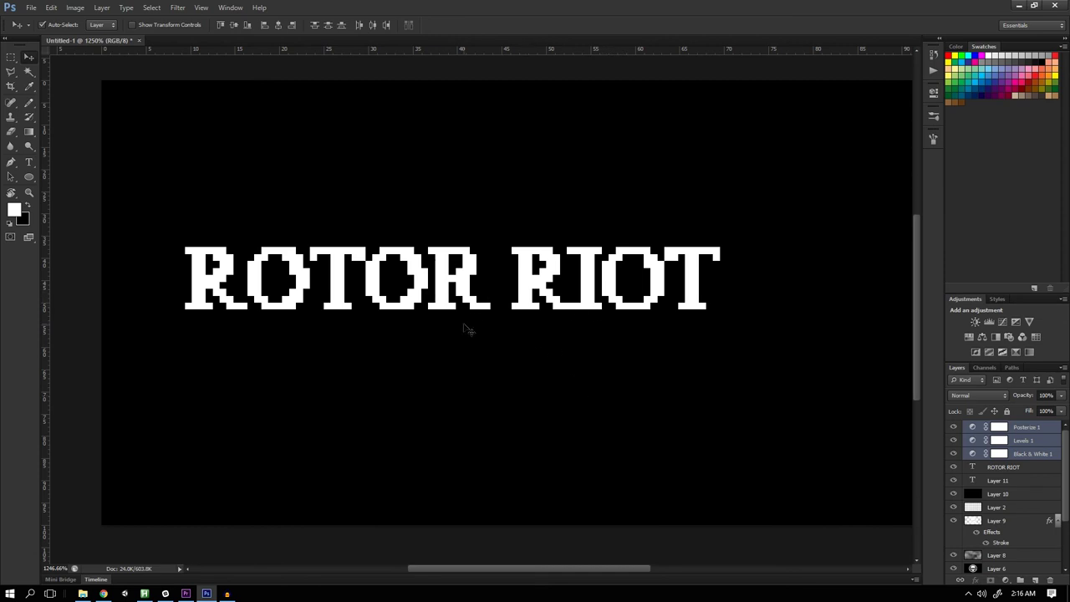
Step: Put the adjustments back below the text and set ROTOR RIOT's anti-aliasing to None
key(ctrl+[)
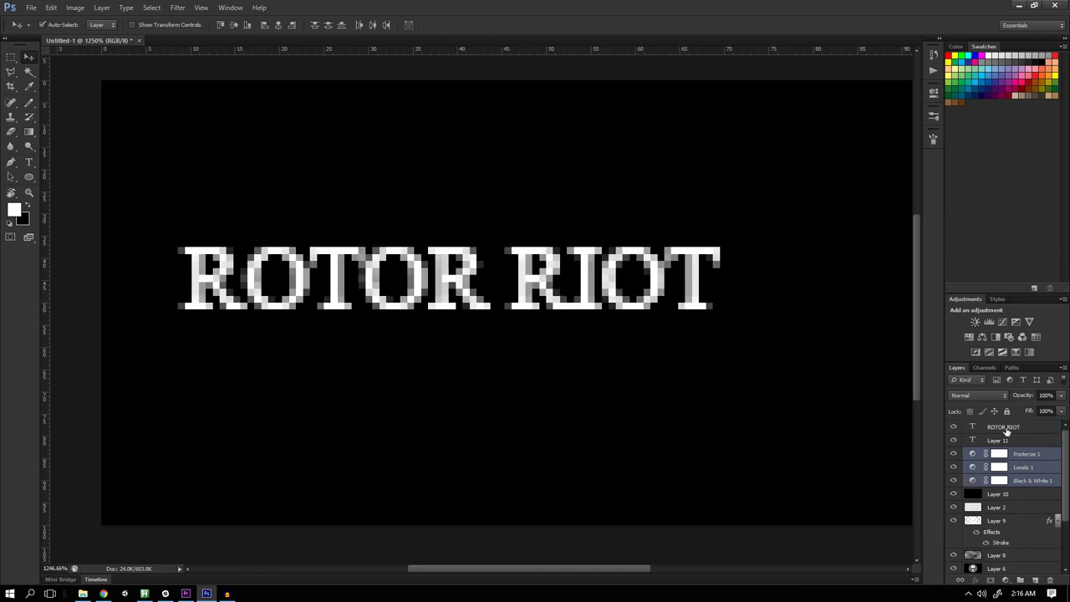
key(ctrl+[)
key(t)
click(745, 299)
drag(746, 299, 184, 280)
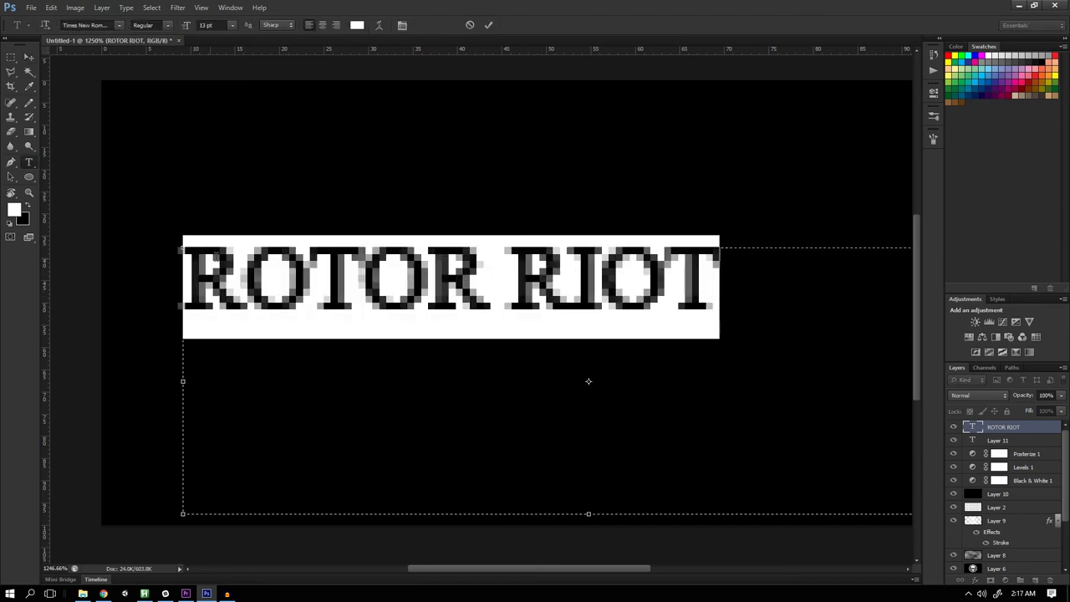
click(271, 25)
click(265, 36)
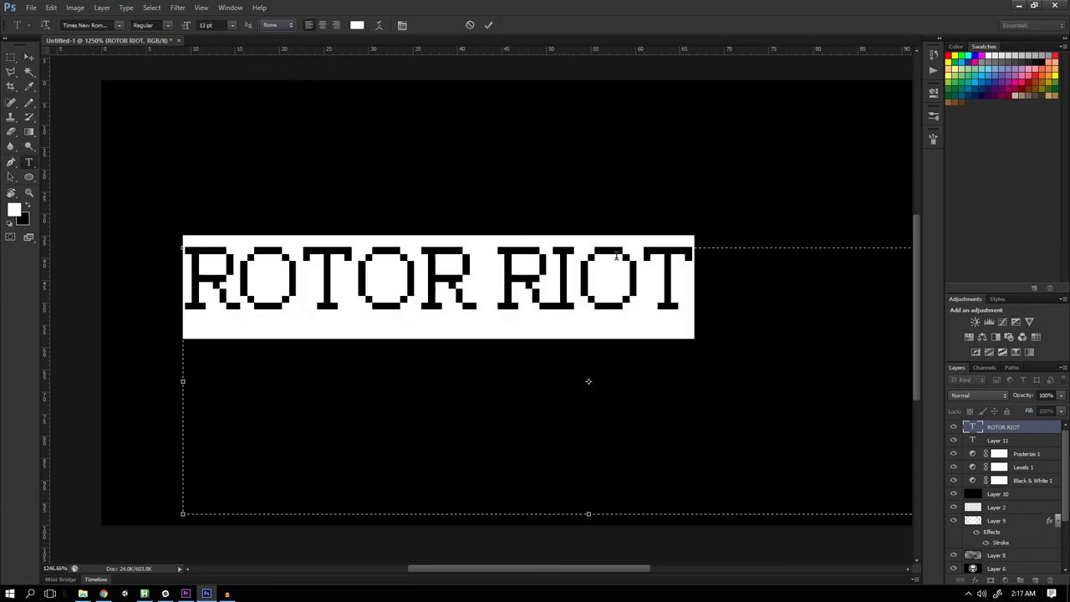
key(ctrl+h)
click(29, 57)
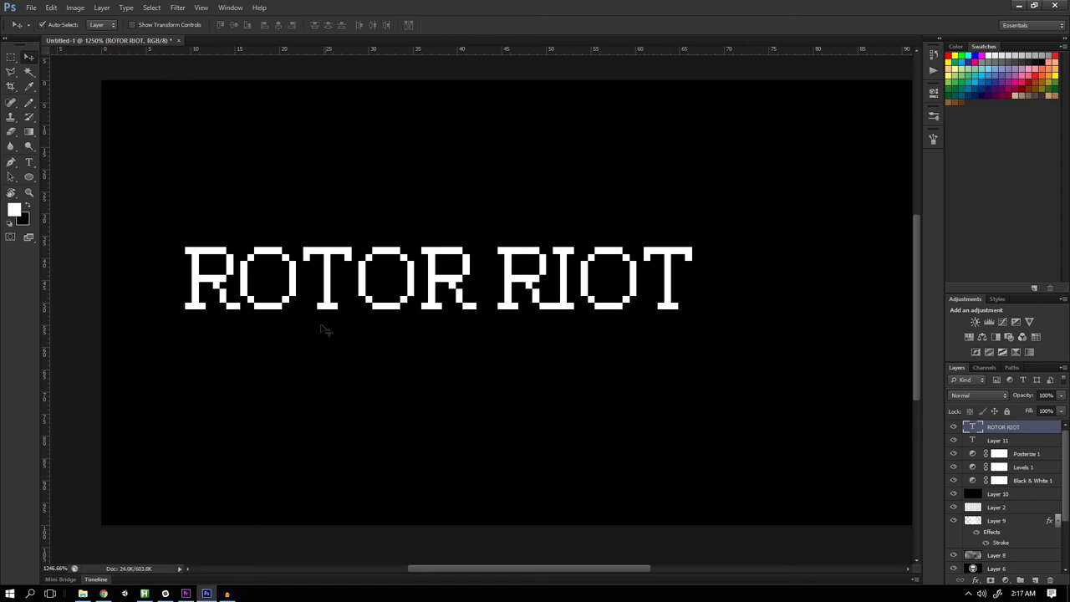
Step: Step the ROTOR RIOT font size down to 9 pt
double_click(354, 321)
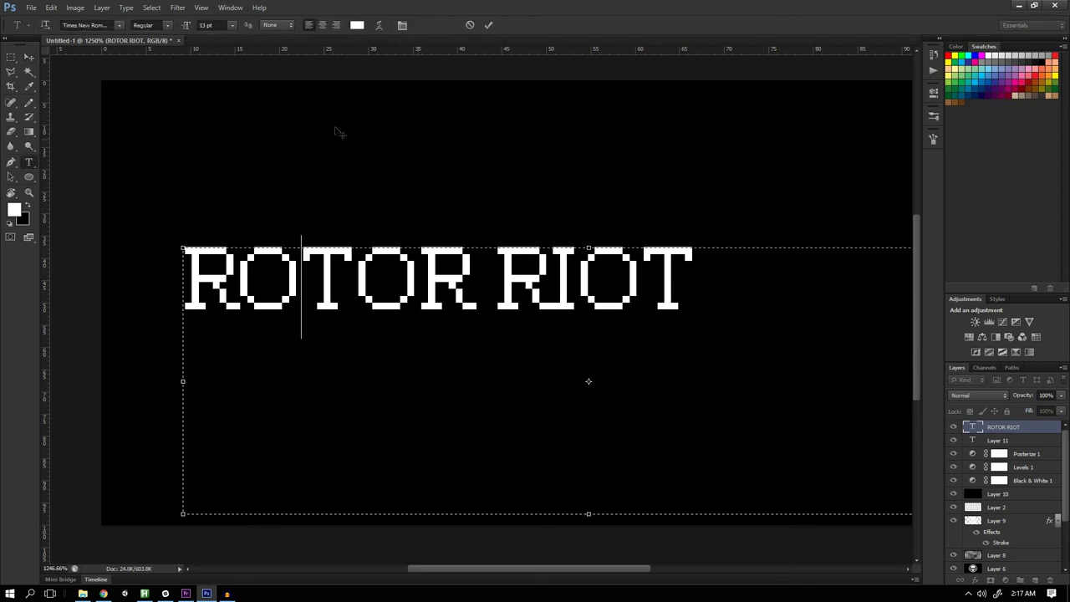
click(764, 279)
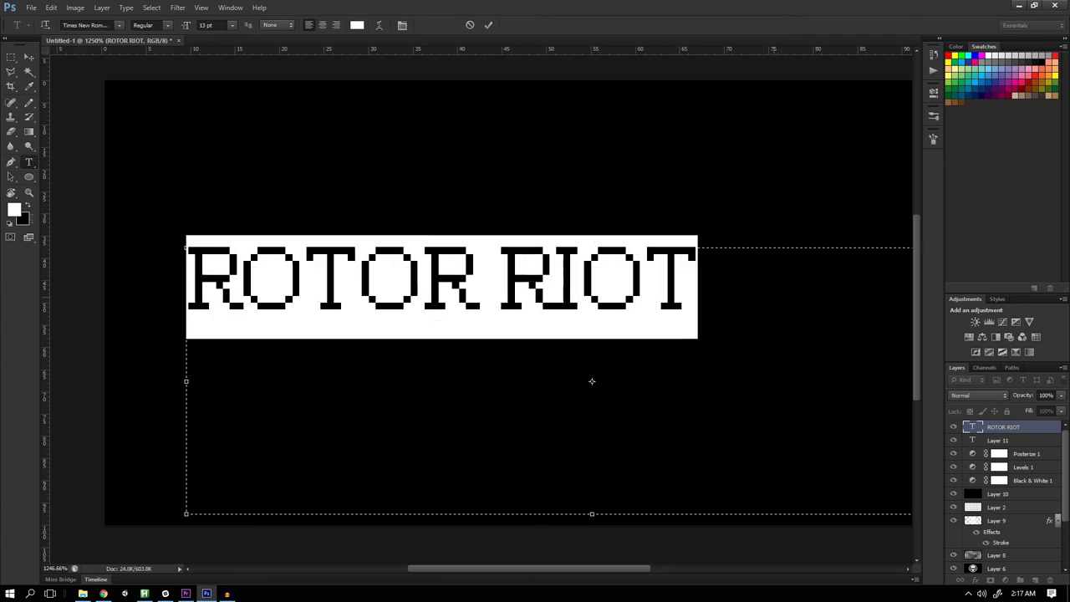
key(ctrl+a)
click(185, 24)
key(Down)
key(Down)
key(Down)
key(Down)
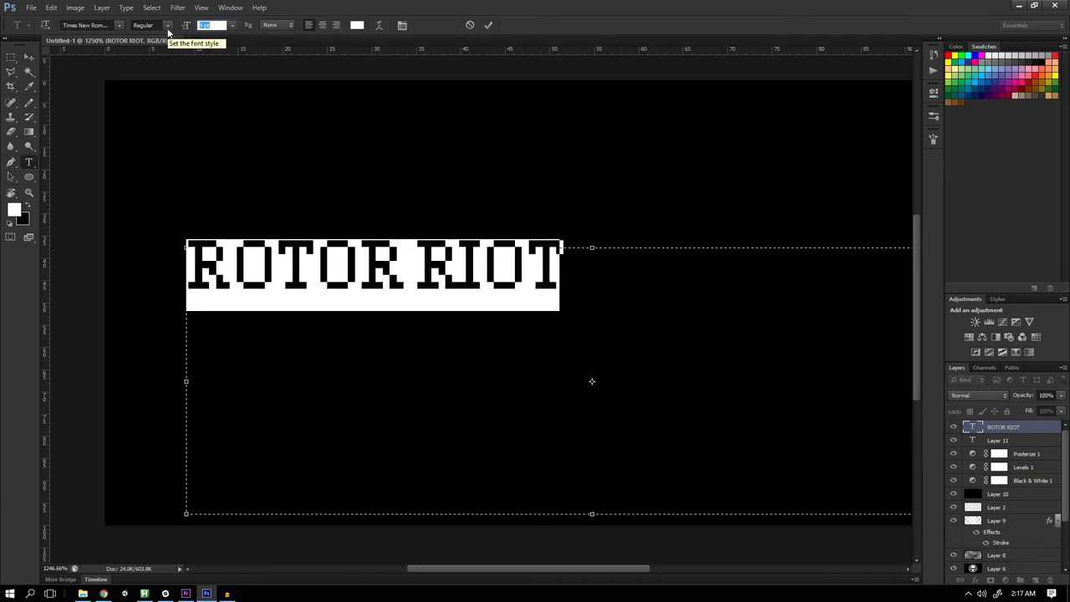
click(29, 57)
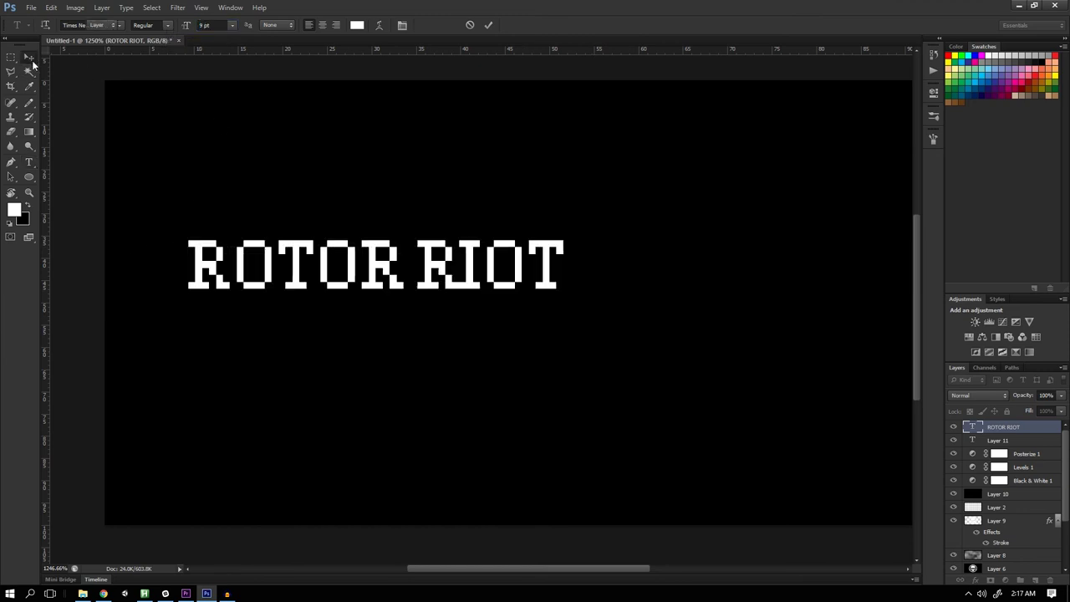
Step: Select all the text to change its font family, then switch to the BitFontMaker2 page
double_click(351, 266)
key(ctrl+a)
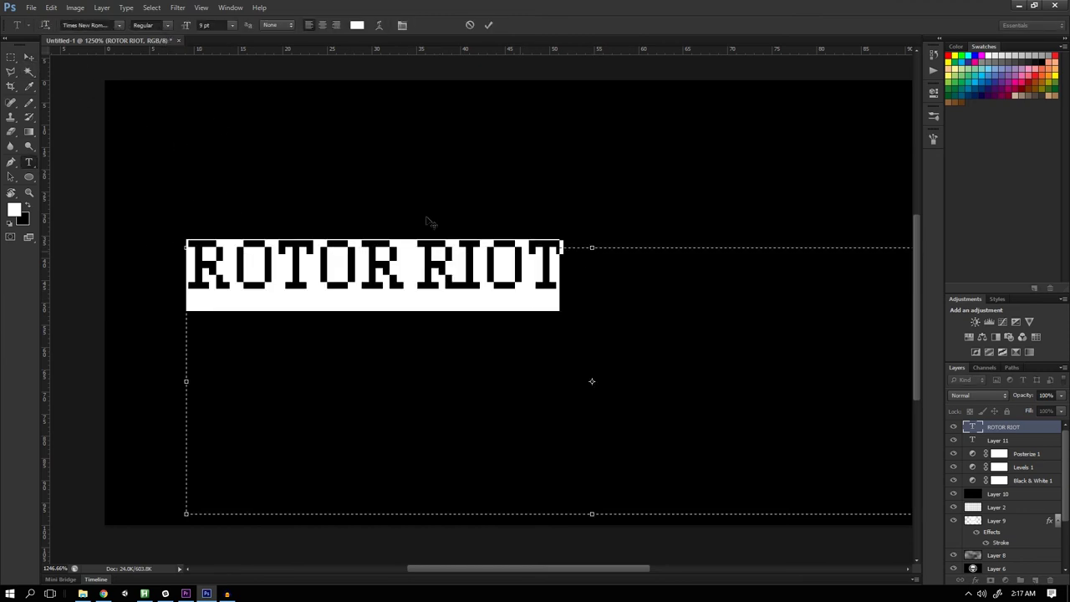
click(95, 24)
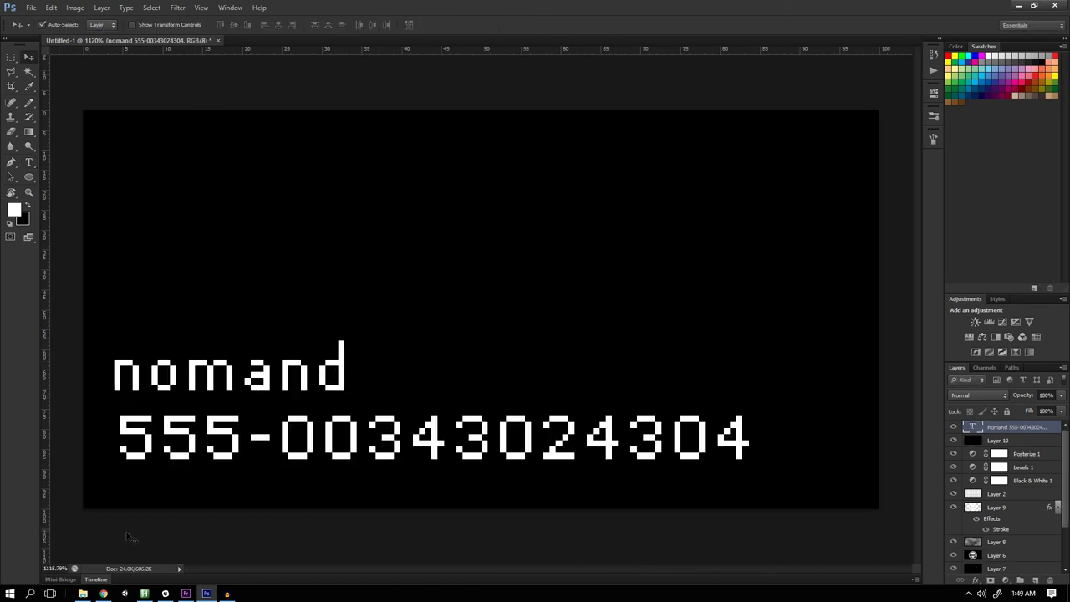
click(103, 593)
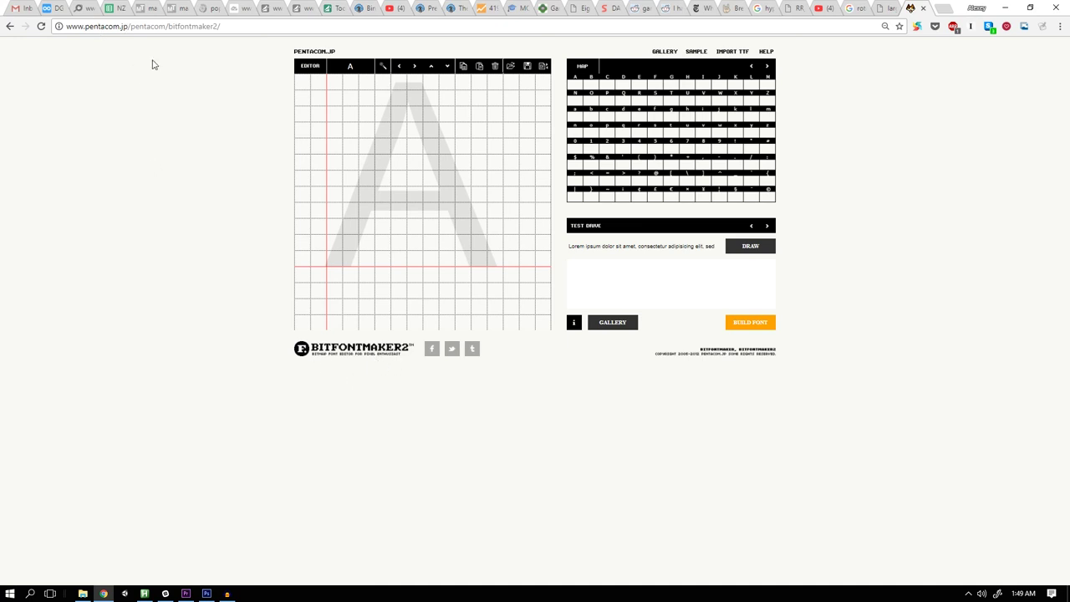
Step: Paint black pixels along the A glyph's legs and erase a few stray ones
mouse_move(334, 259)
mouse_down()
mouse_move(442, 147)
mouse_move(495, 276)
mouse_up()
mouse_move(479, 228)
mouse_down()
mouse_move(376, 236)
mouse_move(350, 225)
mouse_move(481, 240)
mouse_up()
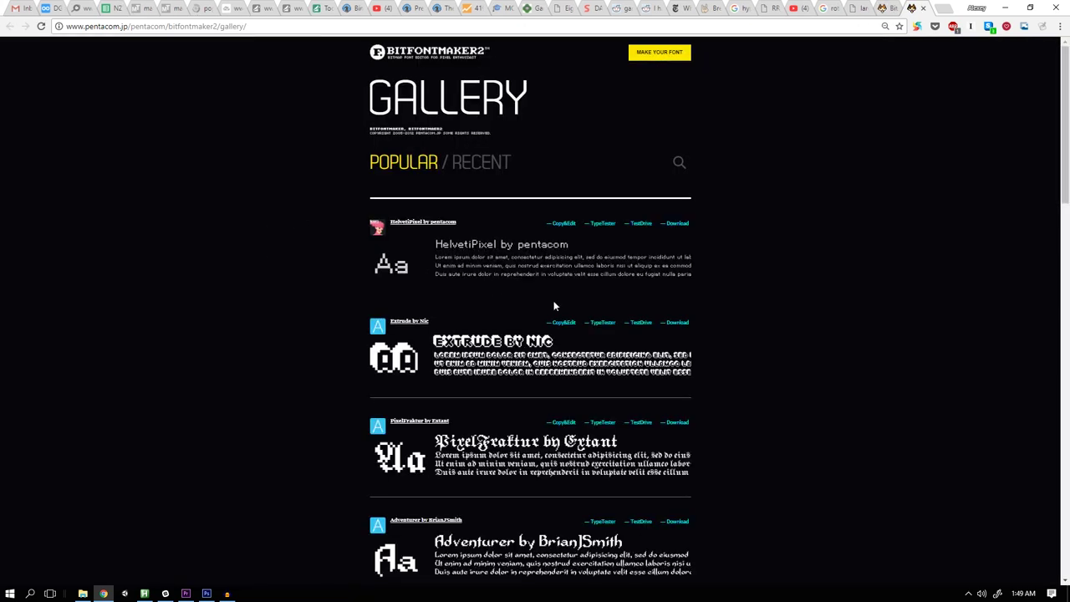
Step: Download TinyUnicode from the gallery, install TinyUnicode.ttf, and return to Photoshop
scroll(502, 435, down, 3)
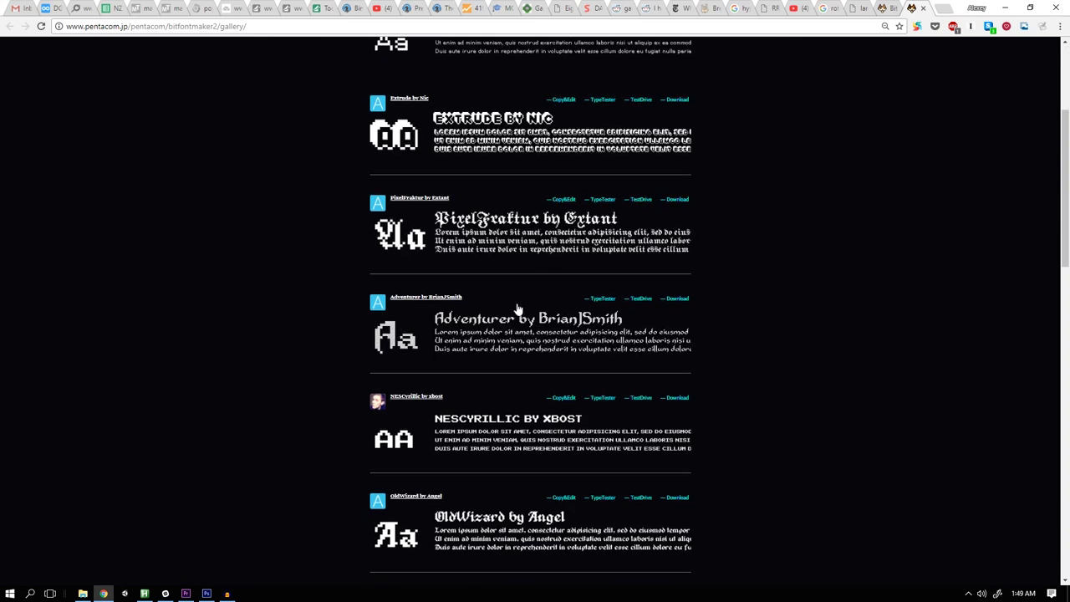
scroll(434, 394, down, 3)
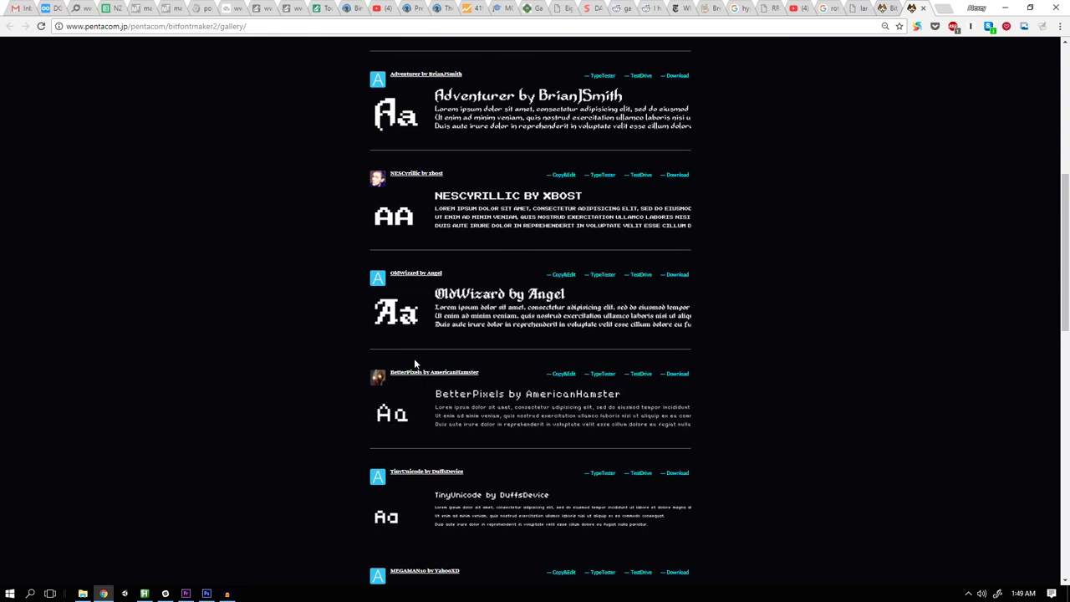
scroll(764, 441, down, 1)
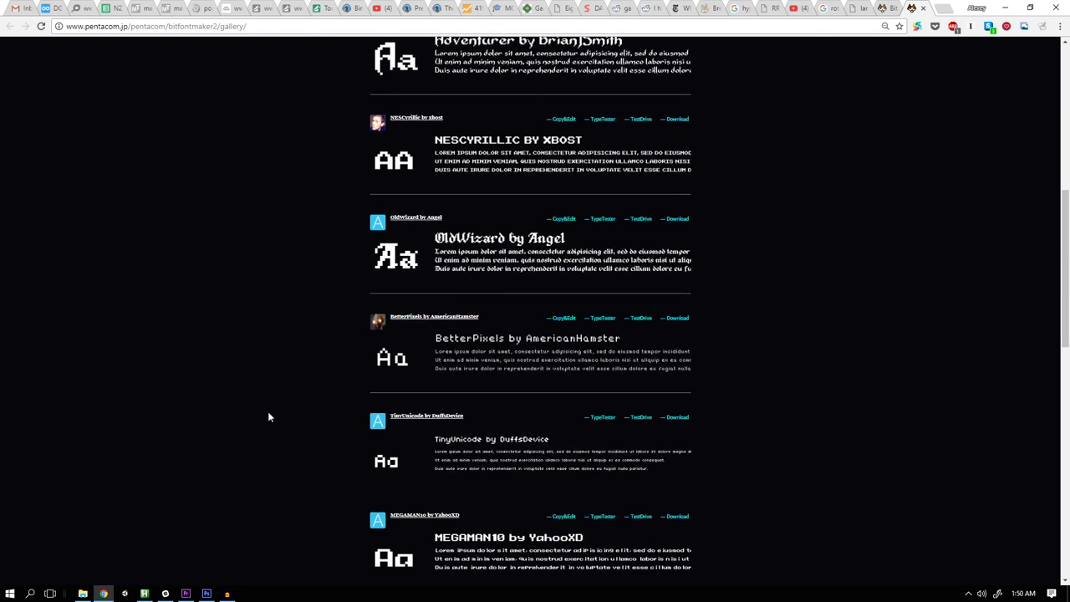
scroll(268, 416, down, 2)
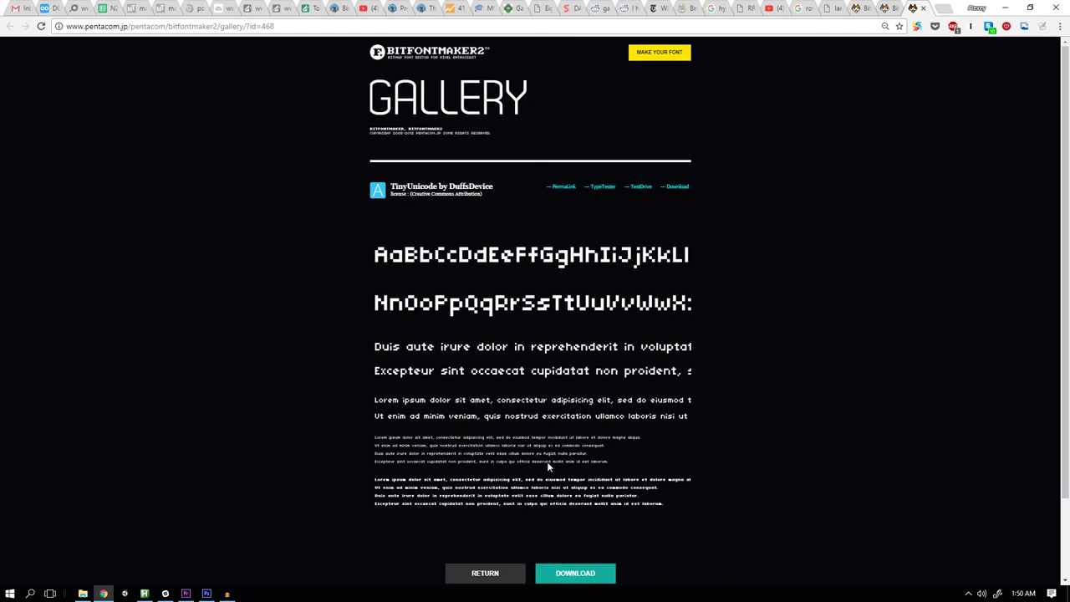
scroll(547, 461, down, 1)
click(574, 522)
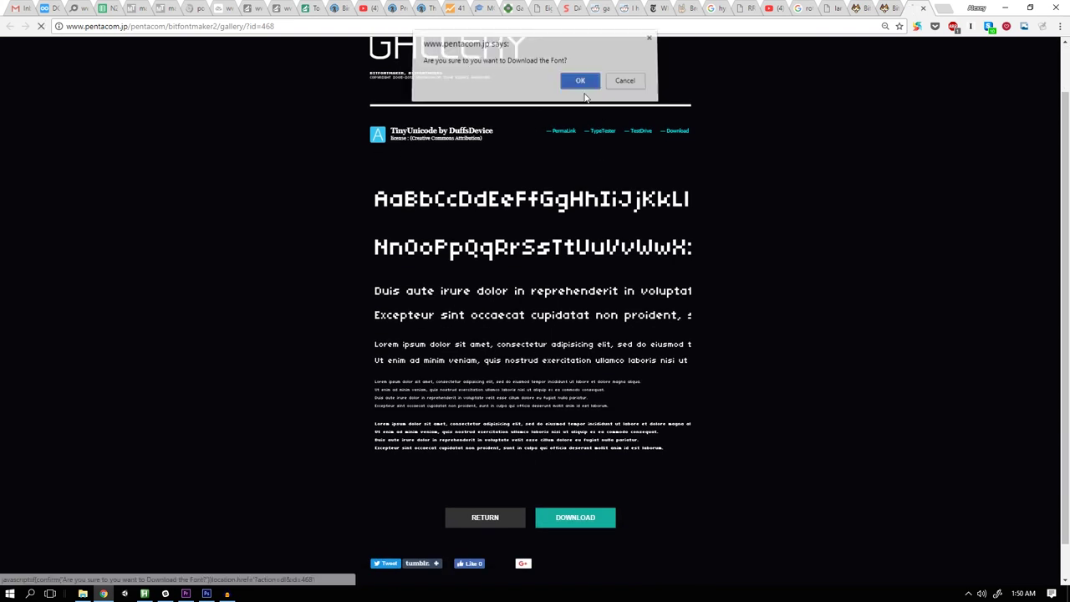
click(581, 81)
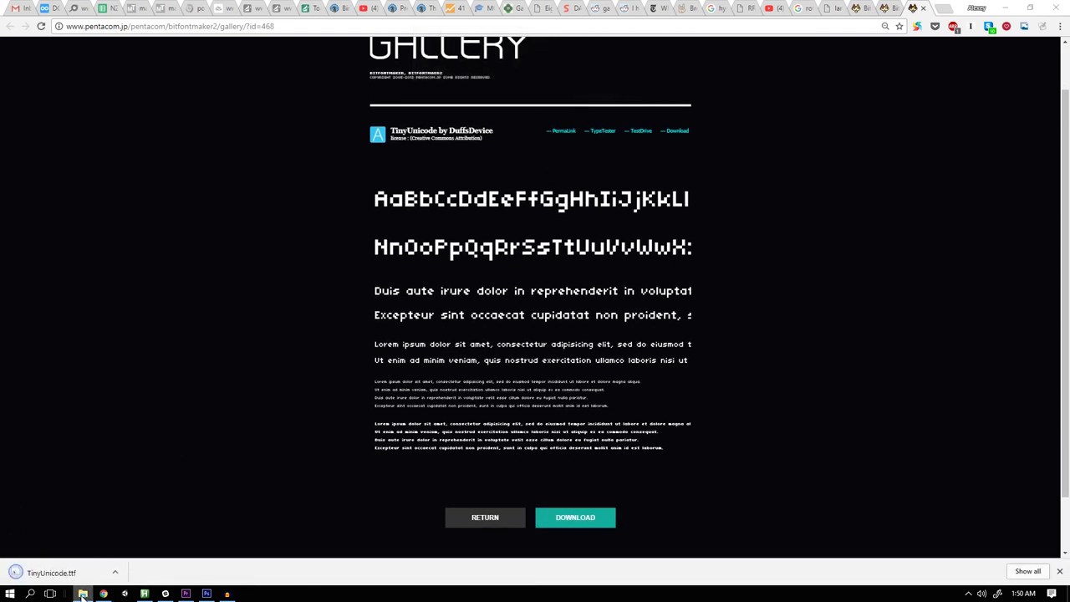
click(50, 573)
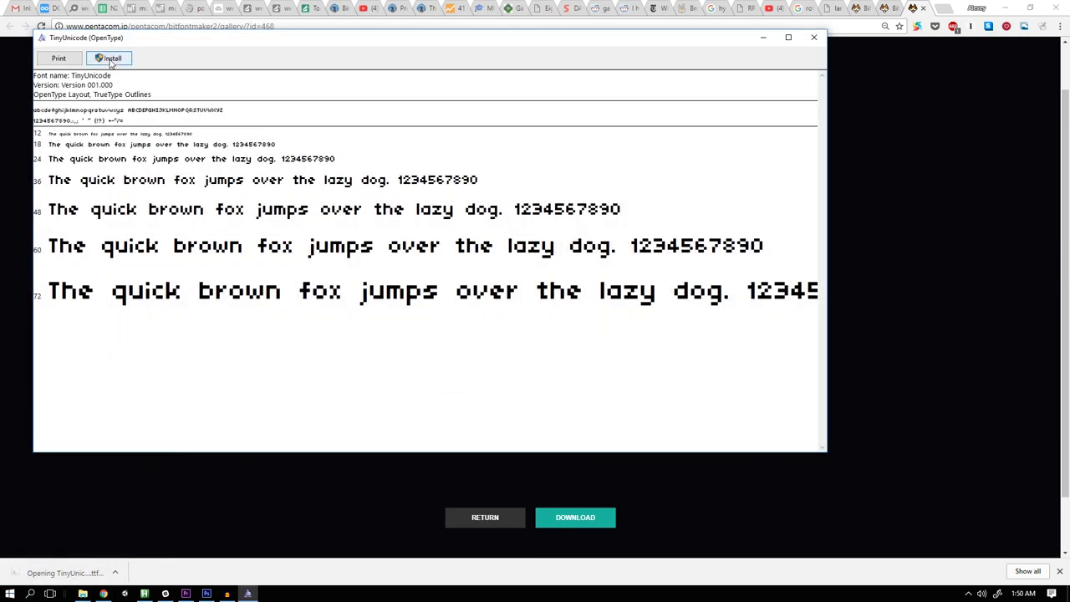
click(110, 60)
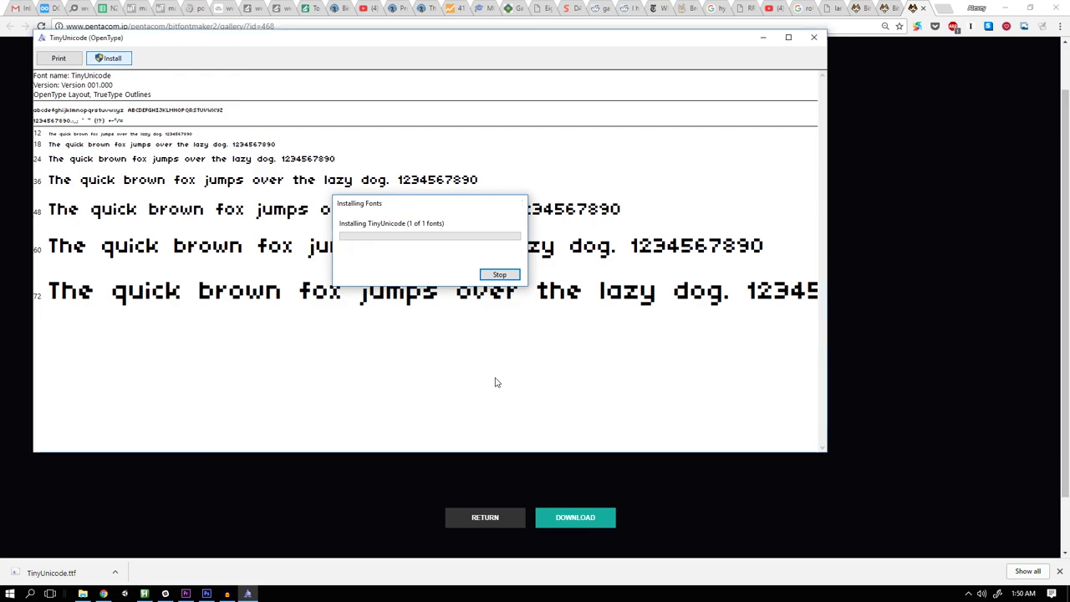
click(207, 593)
Step: Set the name and number text in the TinyUnicode font at a larger size
key(t)
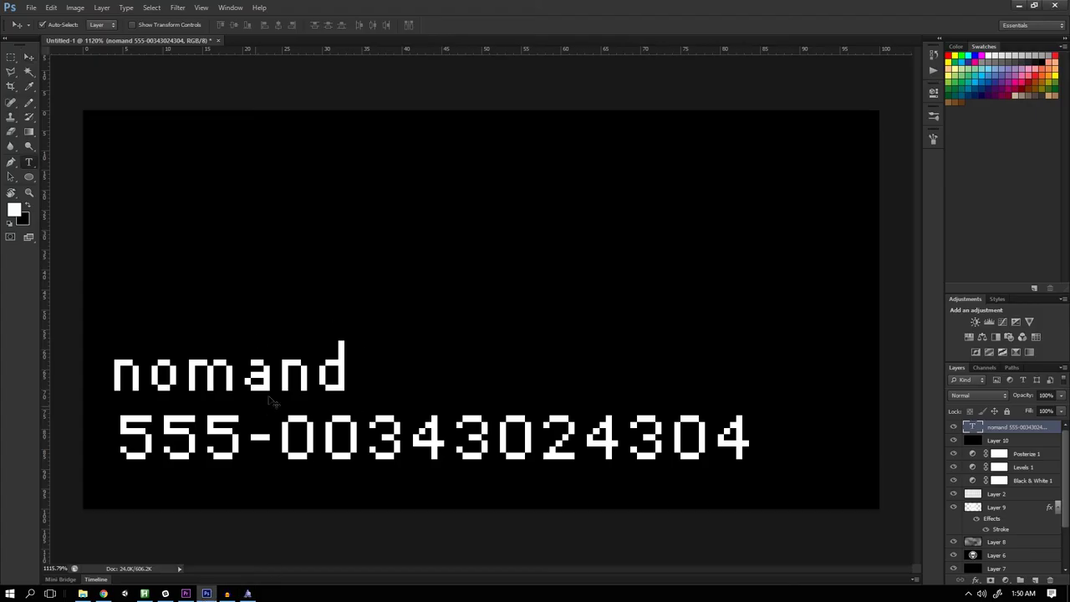
key(Return)
key(ctrl+a)
click(101, 25)
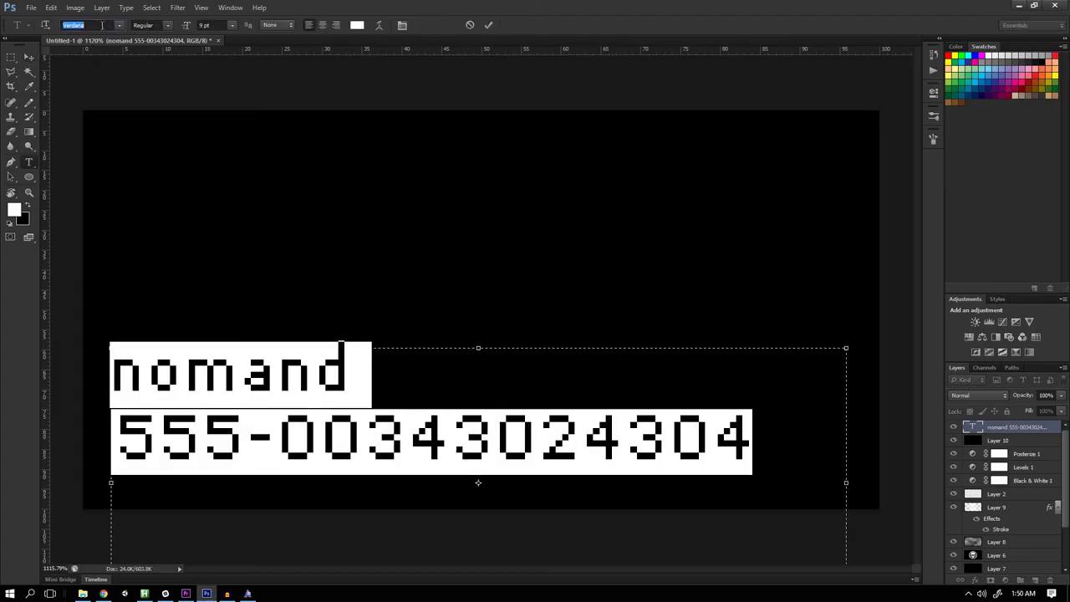
text(tiny)
key(Return)
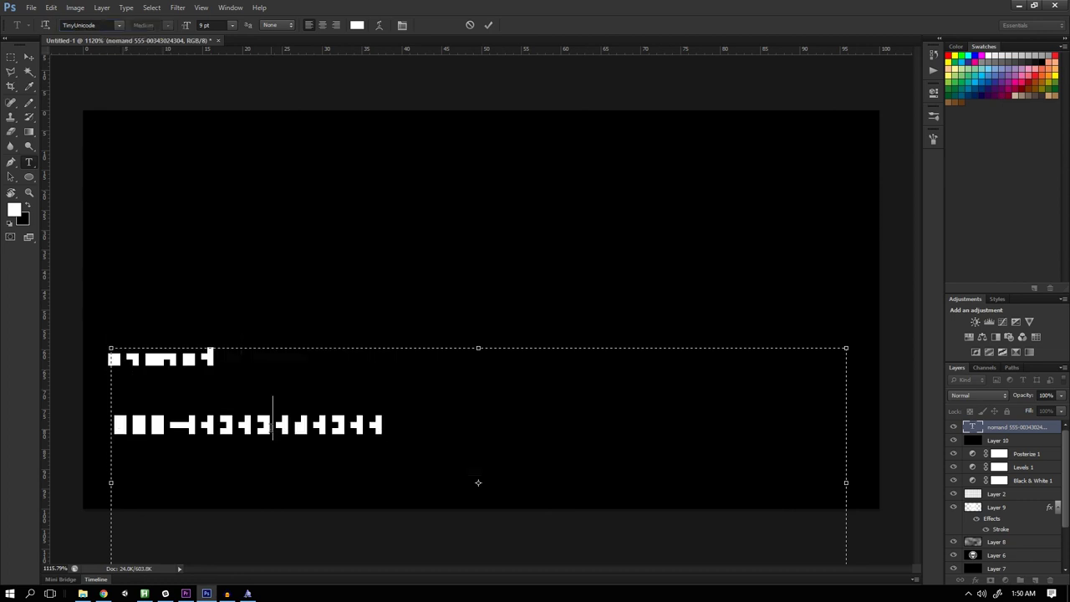
click(217, 25)
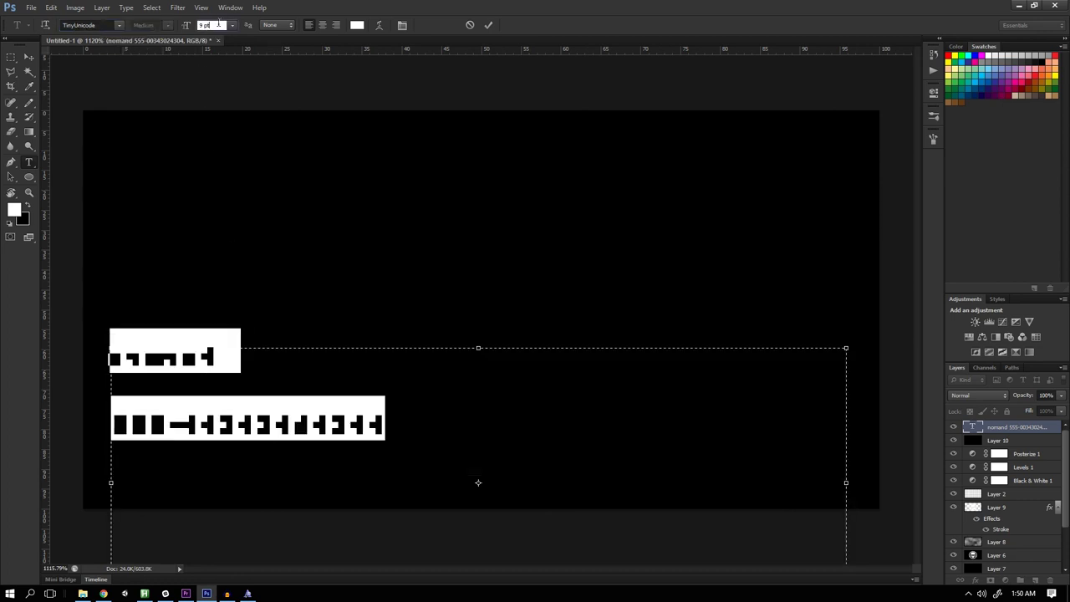
scroll(218, 25, up, 7)
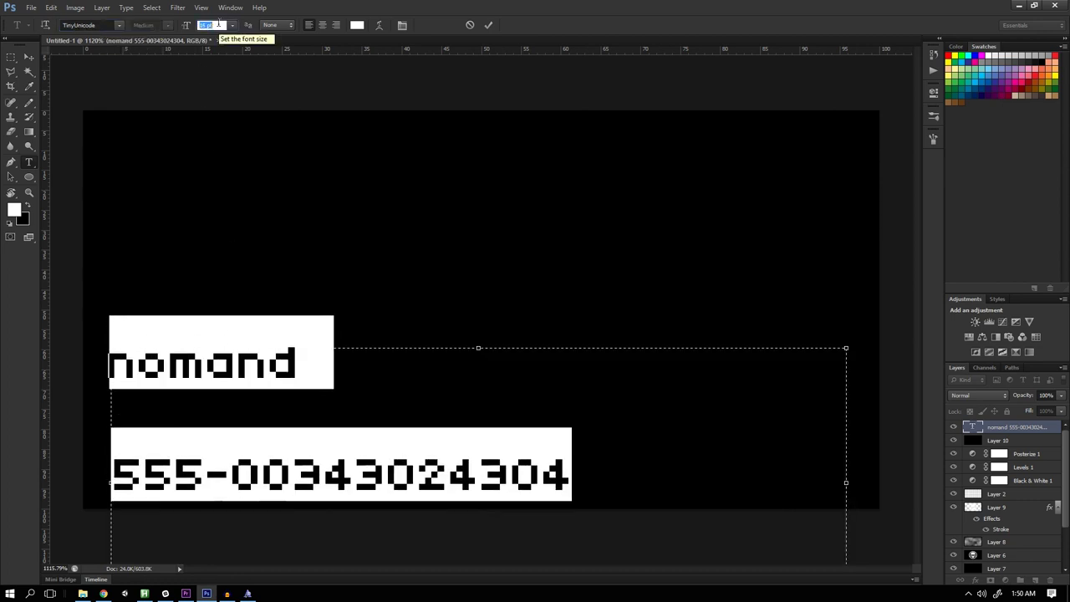
key(ctrl+Return)
Step: Marquee the number line and nudge it up two pixels, just under the name
key(b)
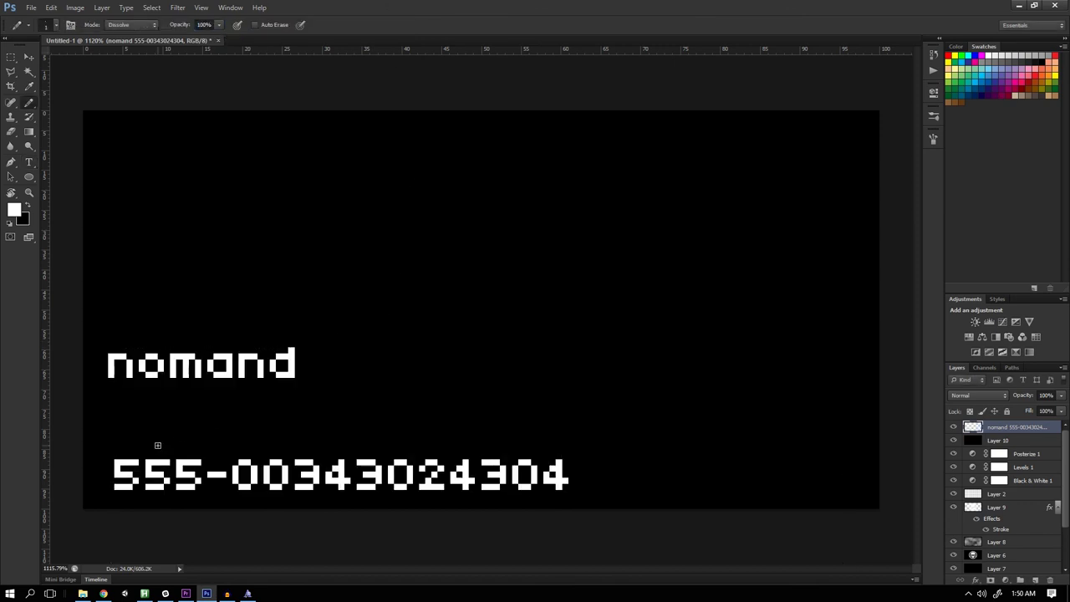
key(m)
drag(83, 435, 609, 522)
key(ctrl+apostrophe)
key(v)
key(Up)
key(Up)
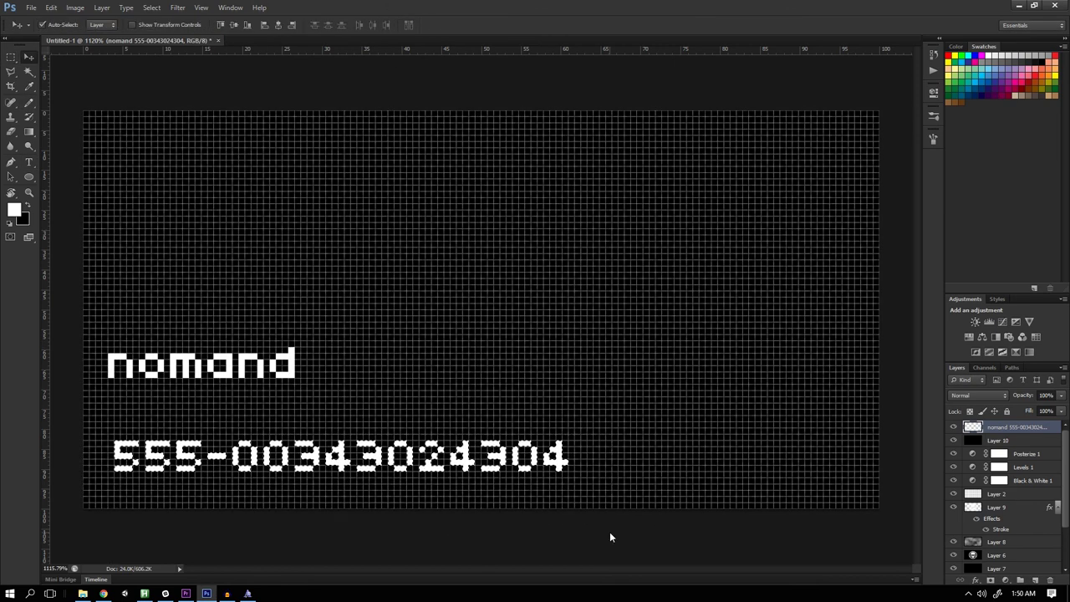
key(Up)
key(Up)
key(Up)
key(Up)
key(Up)
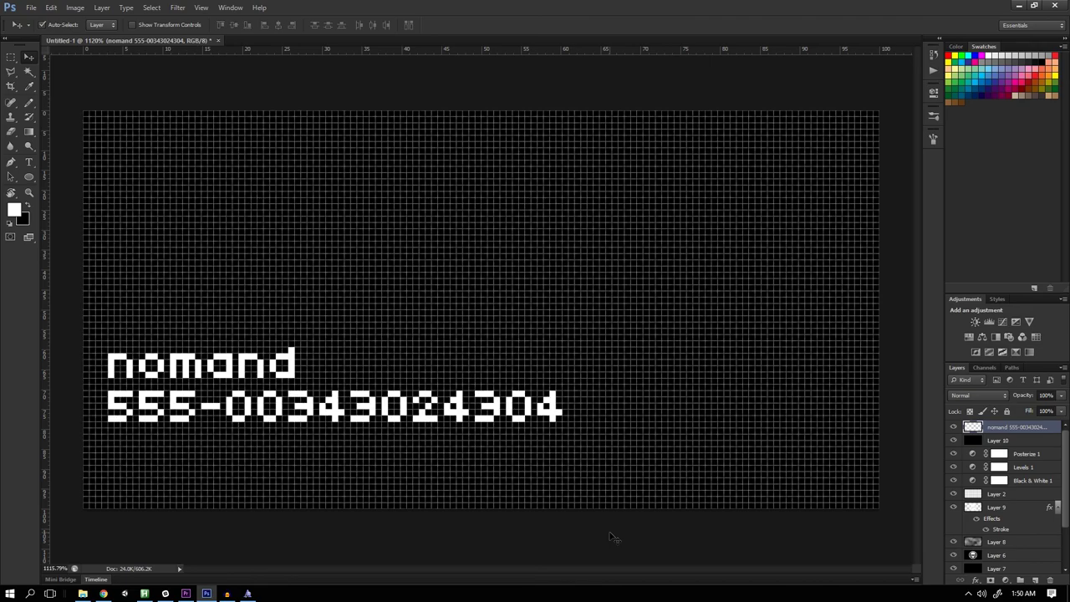
key(ctrl+apostrophe)
key(ctrl+plus)
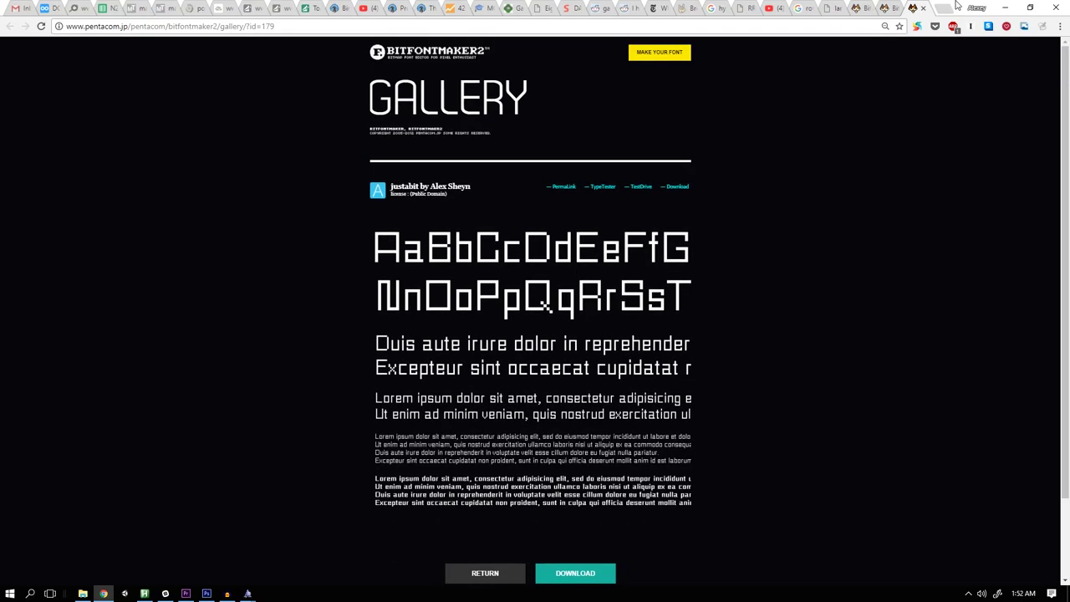
Step: Close the font detail page and delete the text and black background layers in Photoshop
click(924, 8)
scroll(508, 316, up, 1)
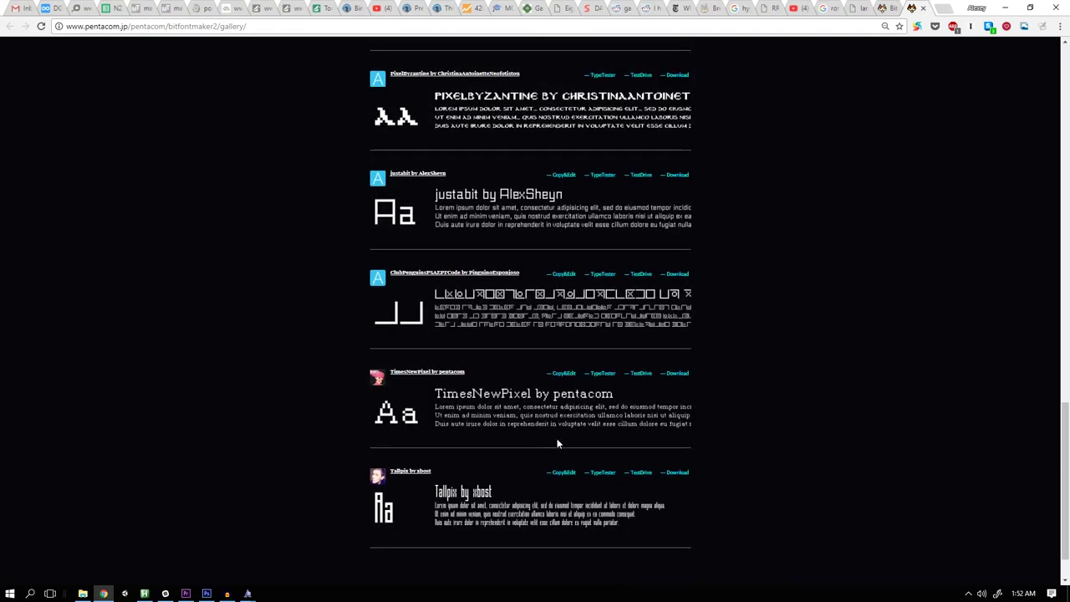
click(207, 594)
key(Delete)
key(Delete)
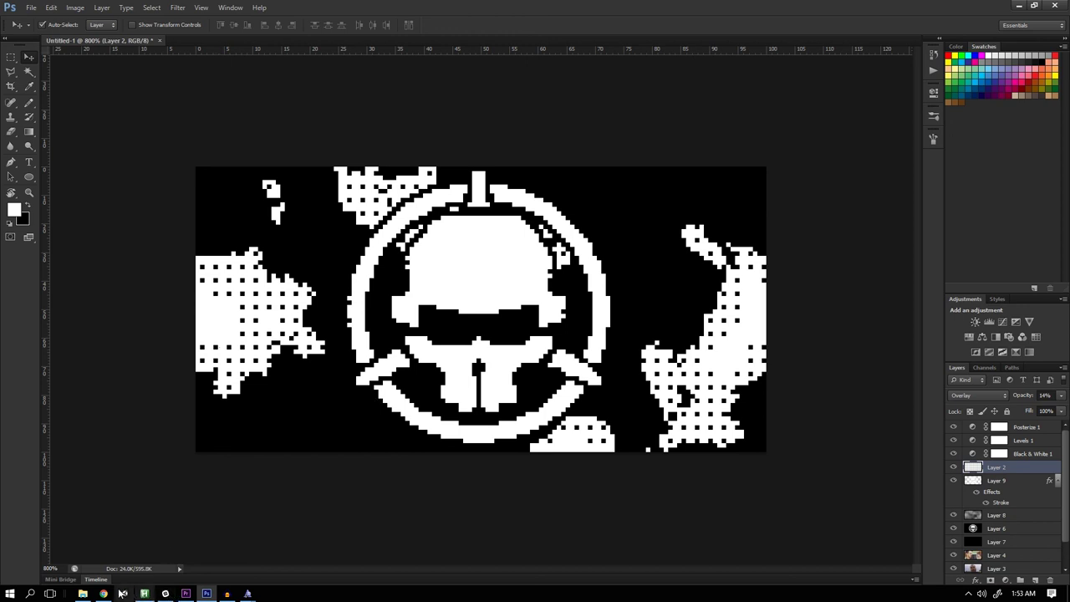
Step: Browse the font gallery once more, then return to the clean skull image in Photoshop
click(104, 594)
scroll(320, 103, up, 15)
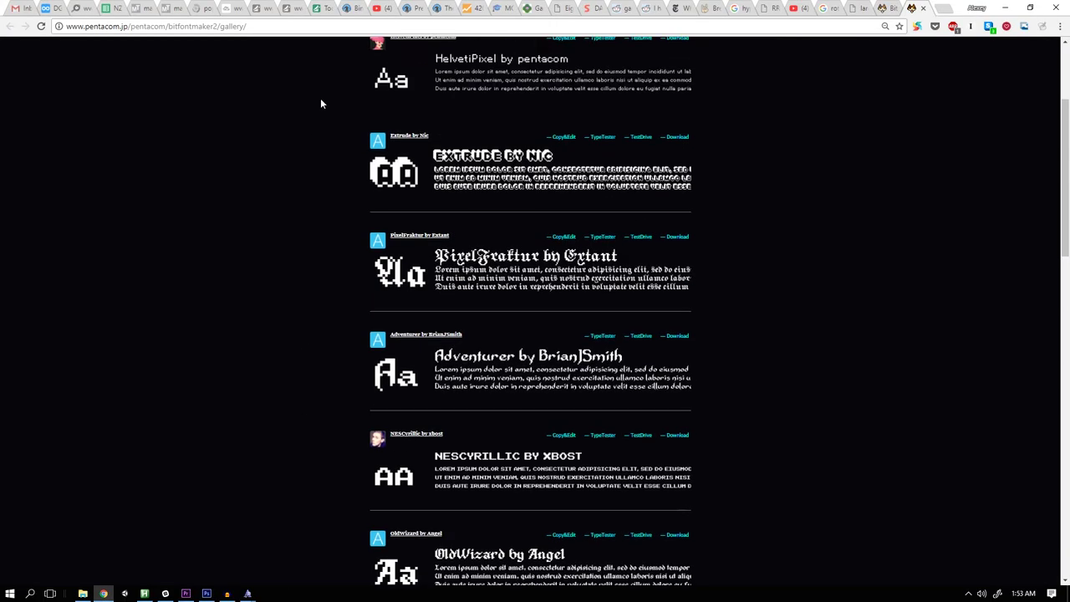
scroll(327, 351, down, 5)
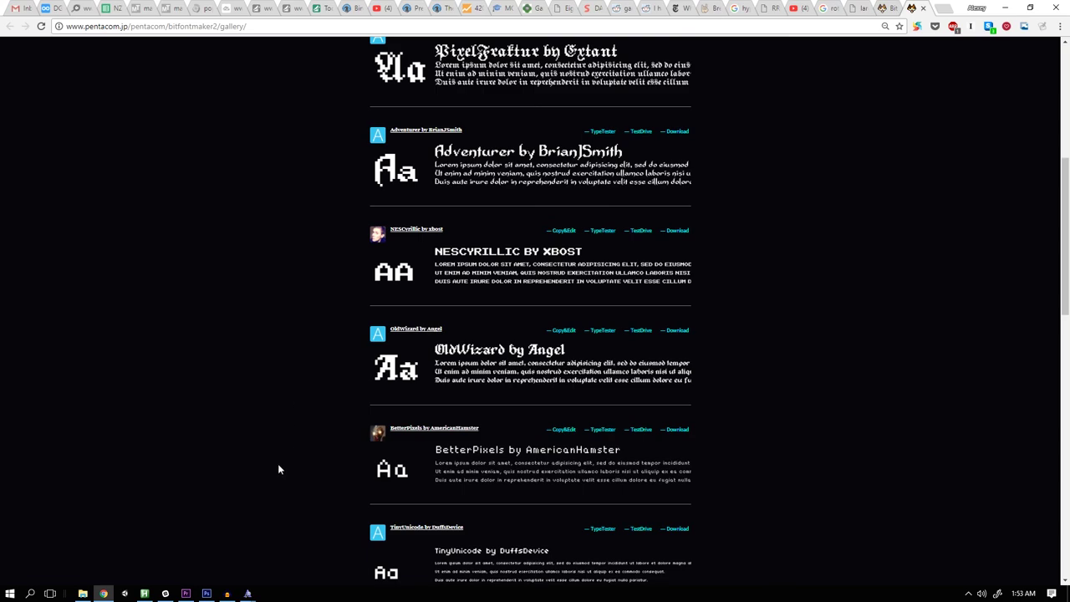
click(207, 593)
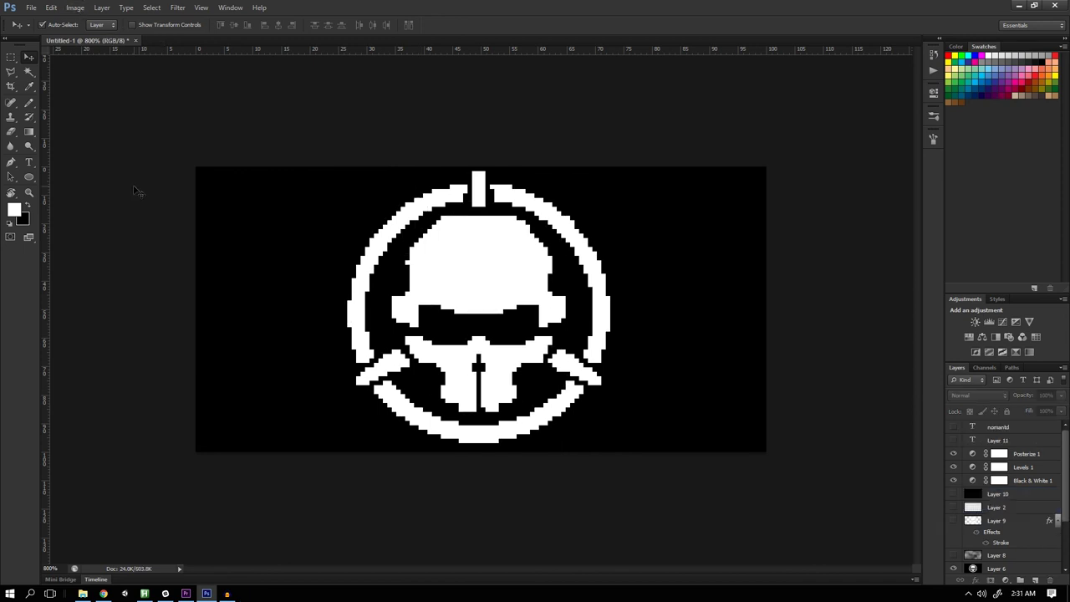
click(76, 8)
Step: Flatten the layers and convert the skull to Indexed Color with an Exact palette
mouse_move(89, 22)
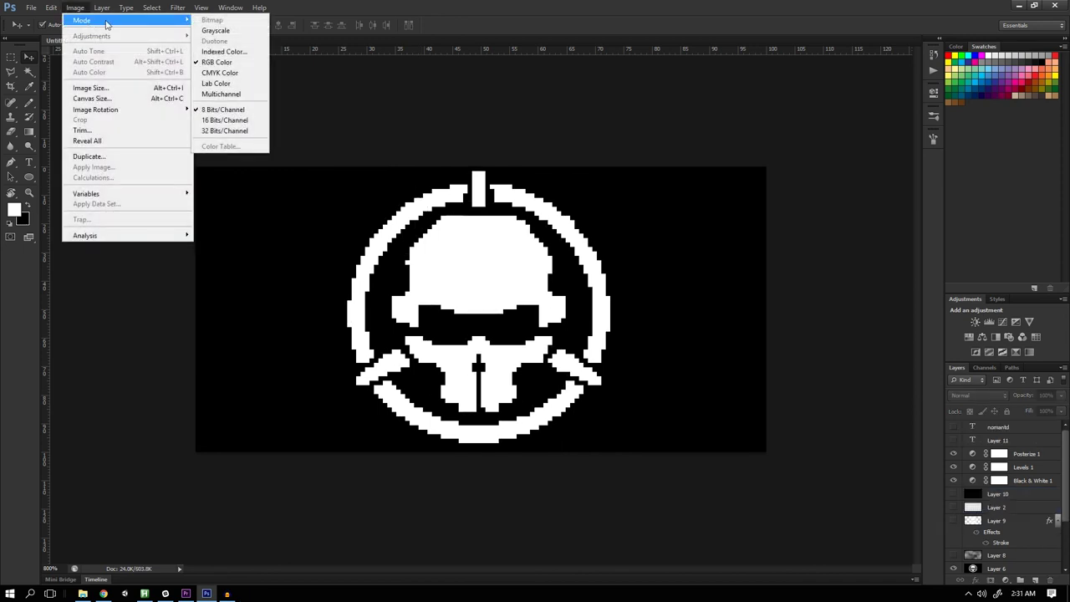
click(227, 52)
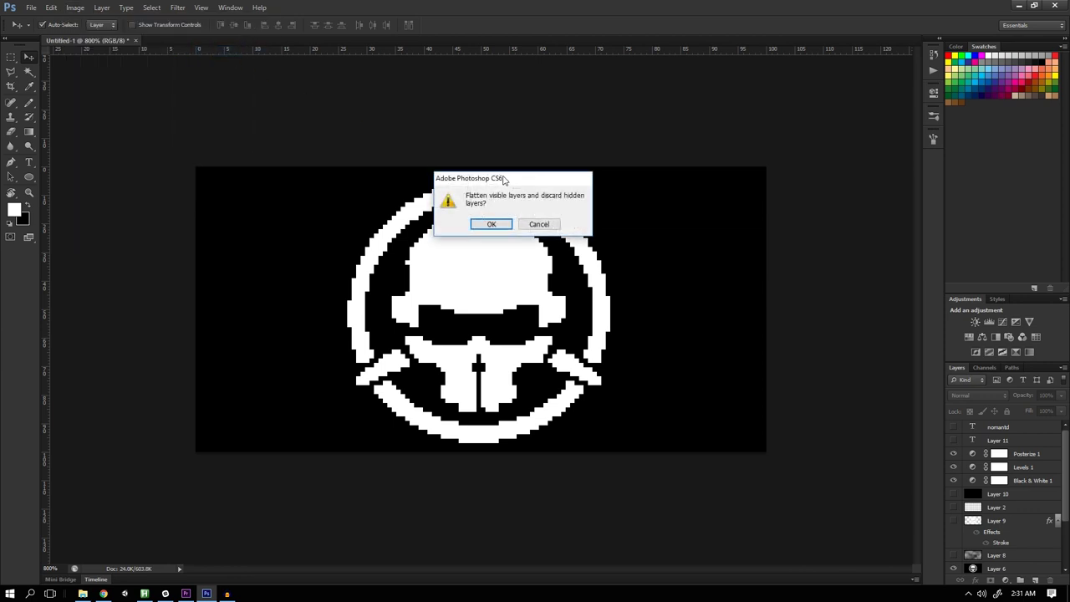
drag(505, 178, 500, 177)
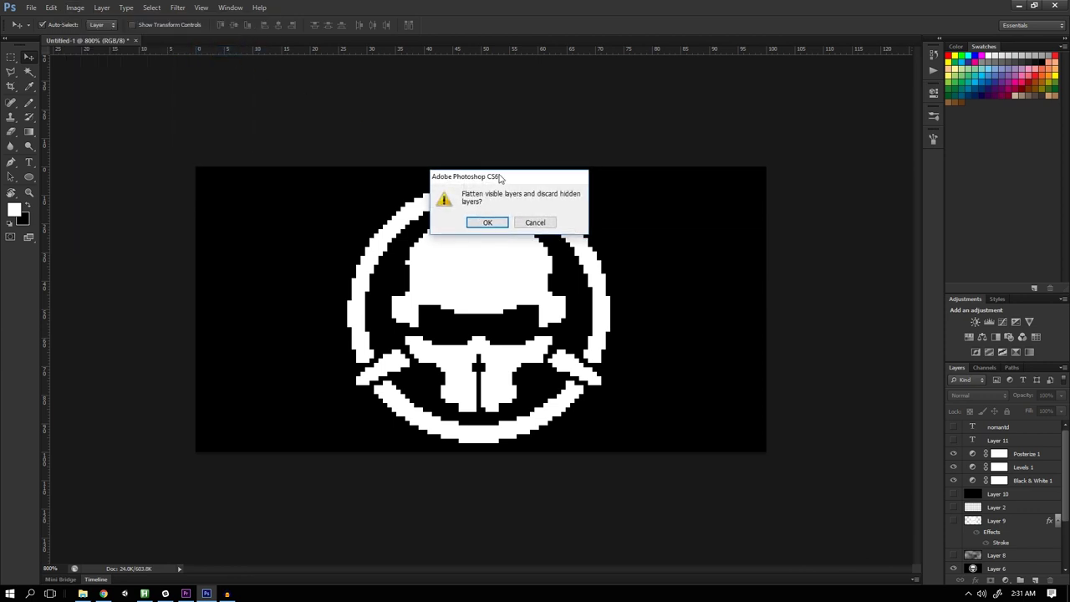
click(493, 224)
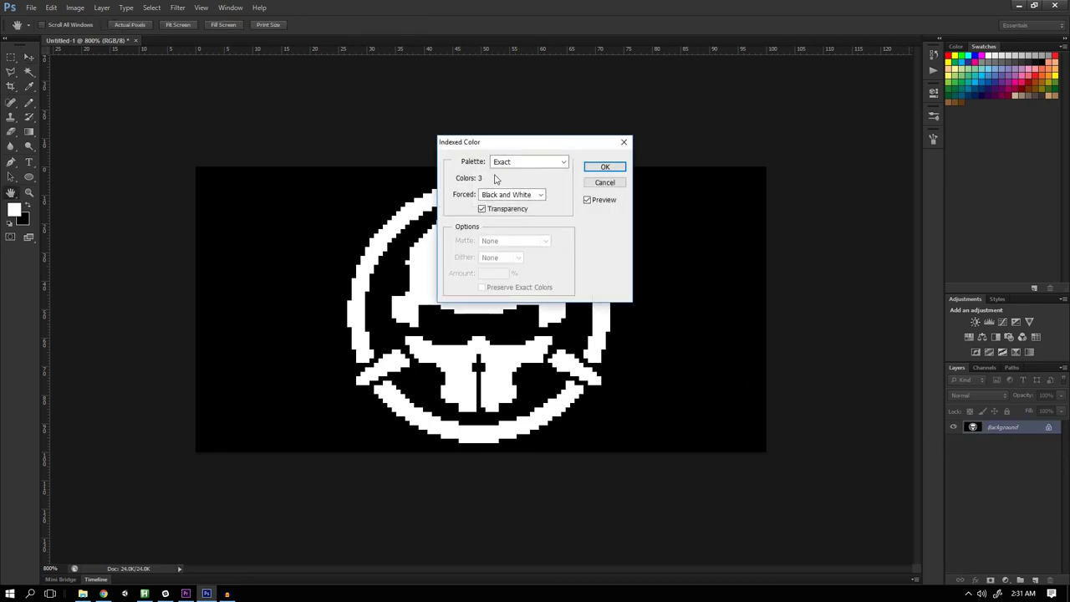
click(610, 167)
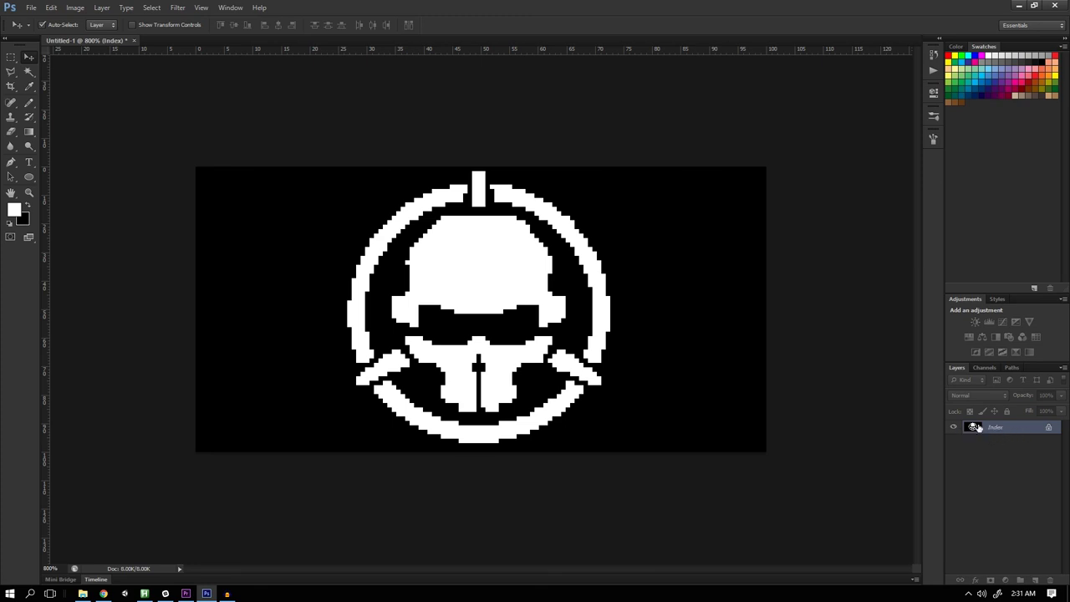
Step: Start a Save As with BMP format, targeting the Desktop folder
key(ctrl+shift+s)
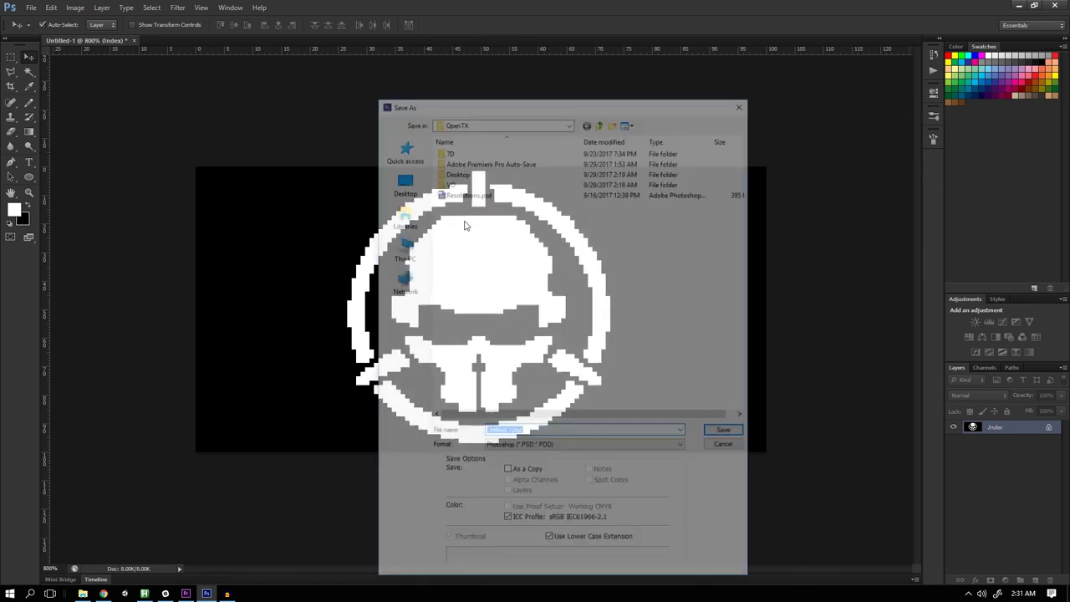
key(Escape)
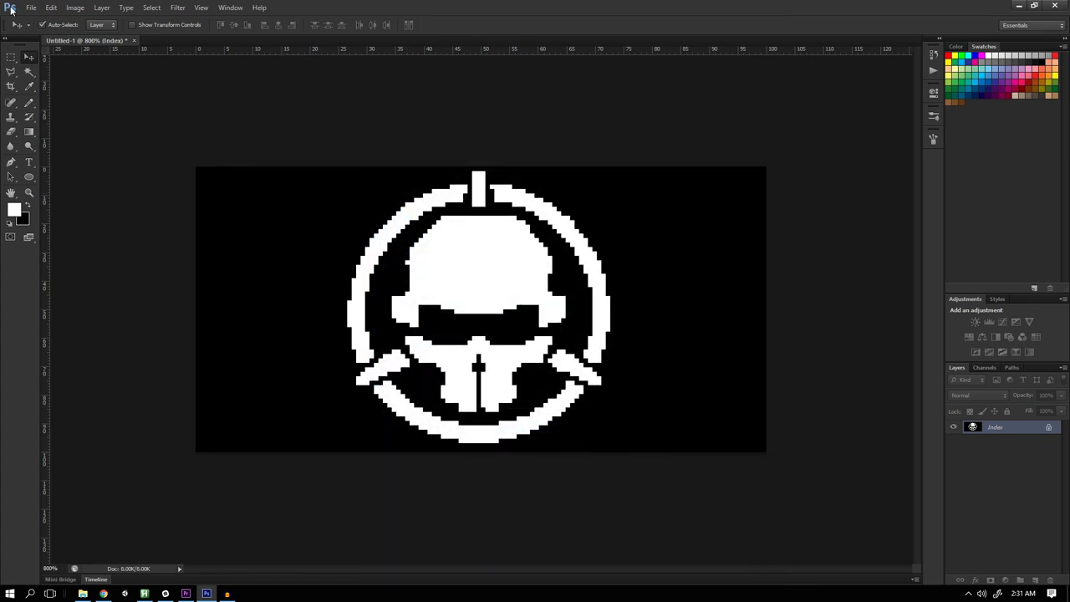
key(ctrl+shift+s)
click(585, 447)
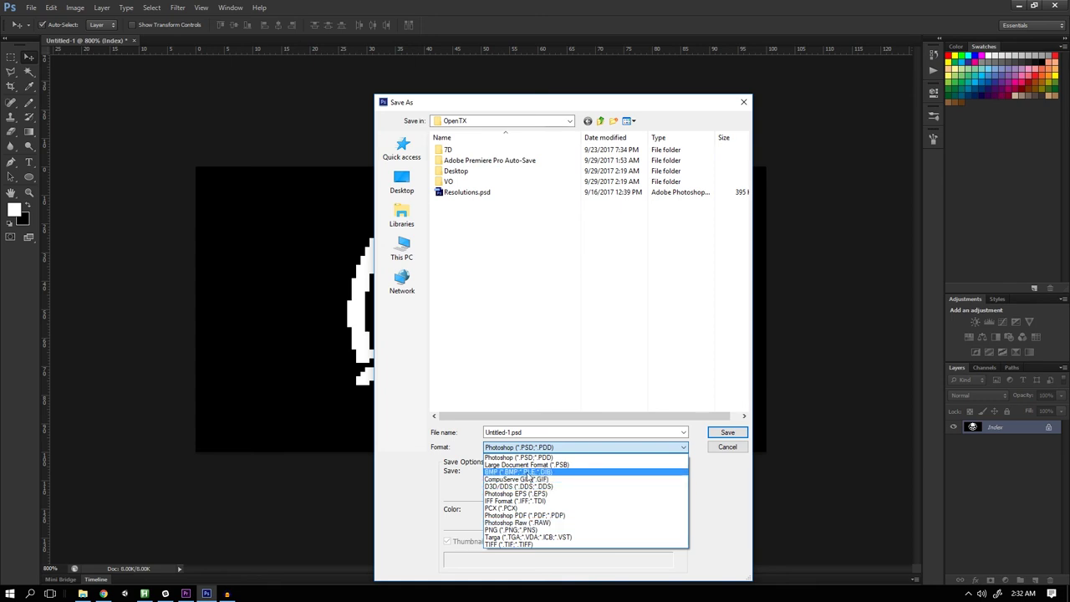
click(518, 472)
click(401, 180)
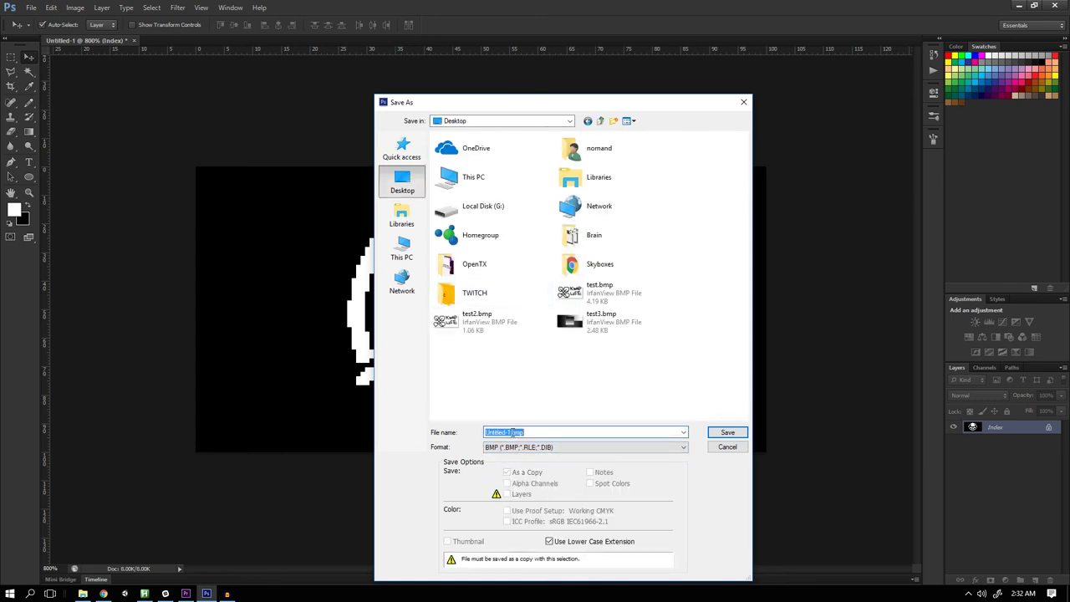
Step: Name the file test4 and save it as a 4-bit BMP
drag(509, 432, 462, 440)
text(test4)
key(Return)
click(431, 268)
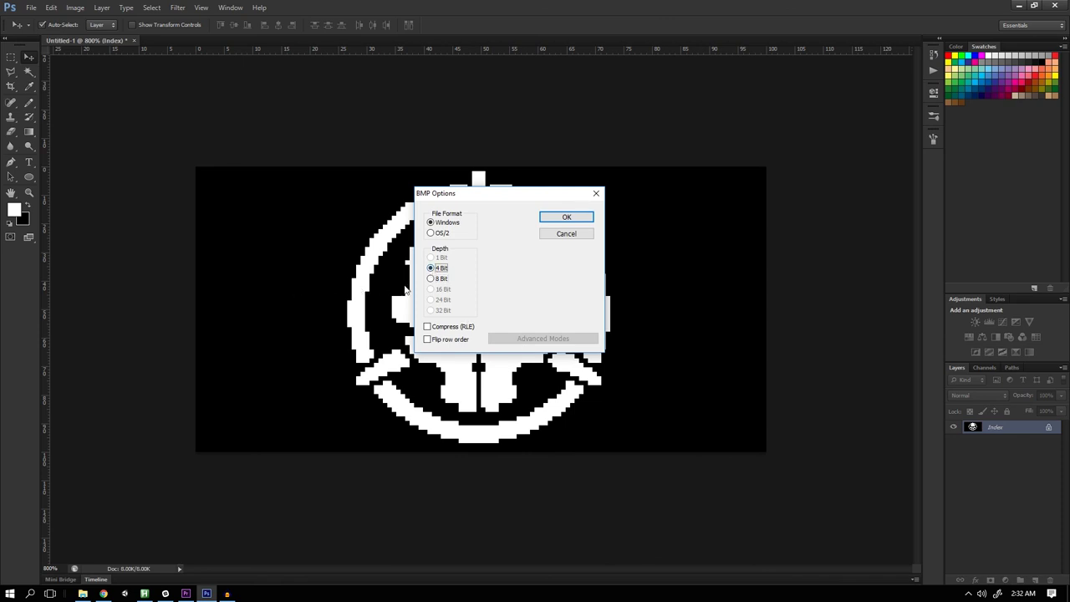
click(580, 221)
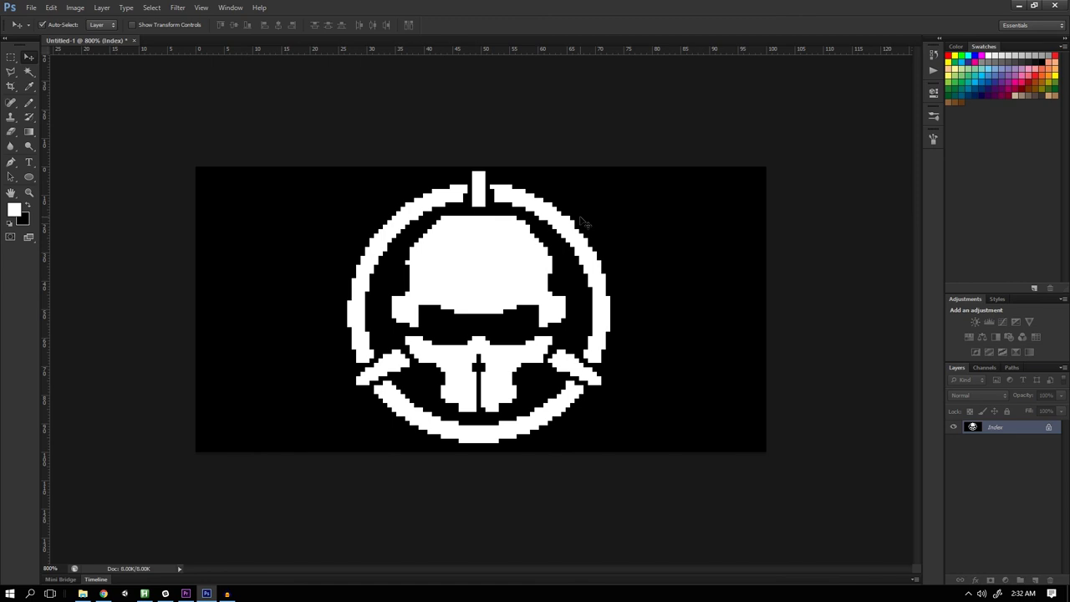